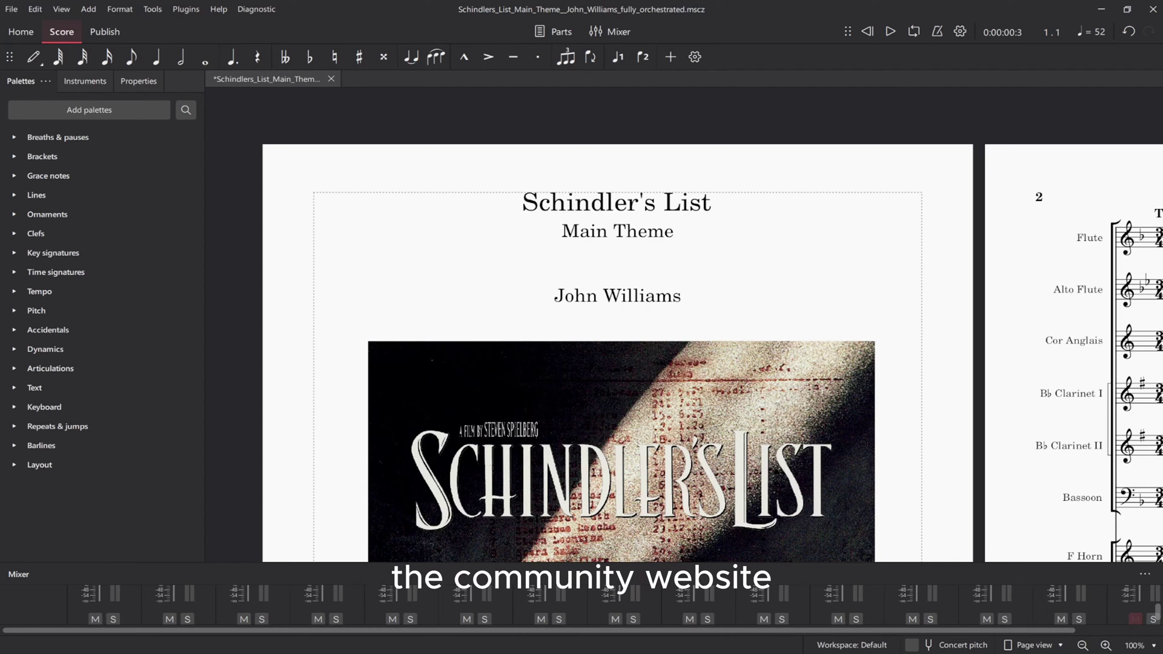
- Switch the score from page view to continuous view
mouse_move(962, 341)
mouse_down()
mouse_move(974, 216)
mouse_move(913, 382)
mouse_move(957, 339)
mouse_up()
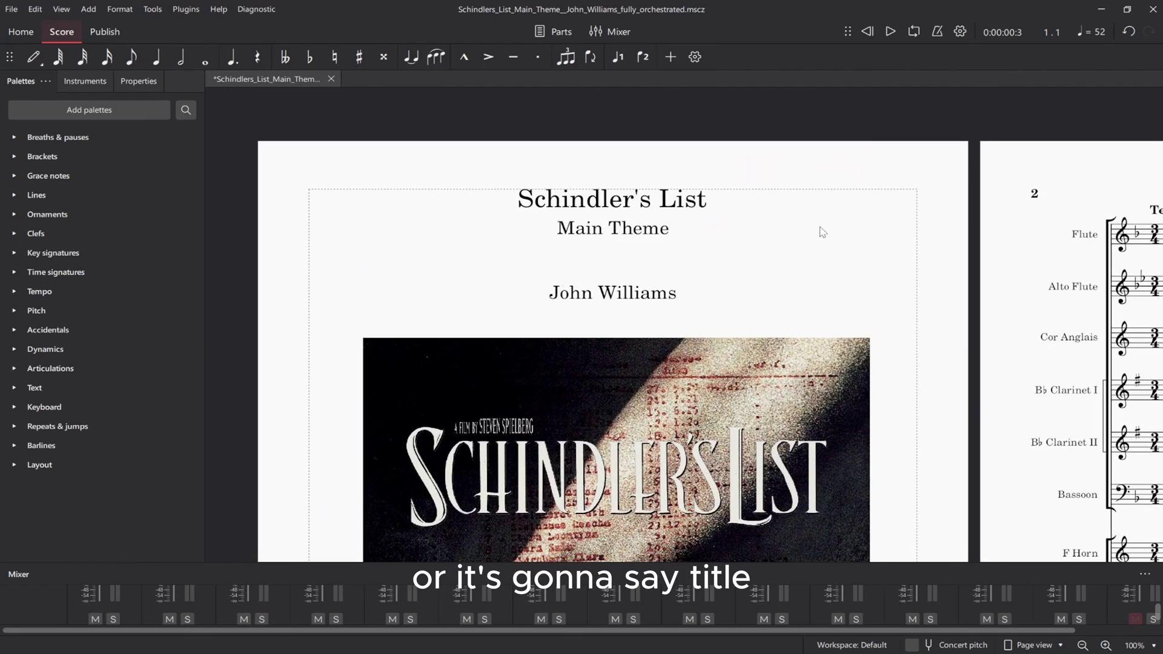
scroll(950, 285, down, 5)
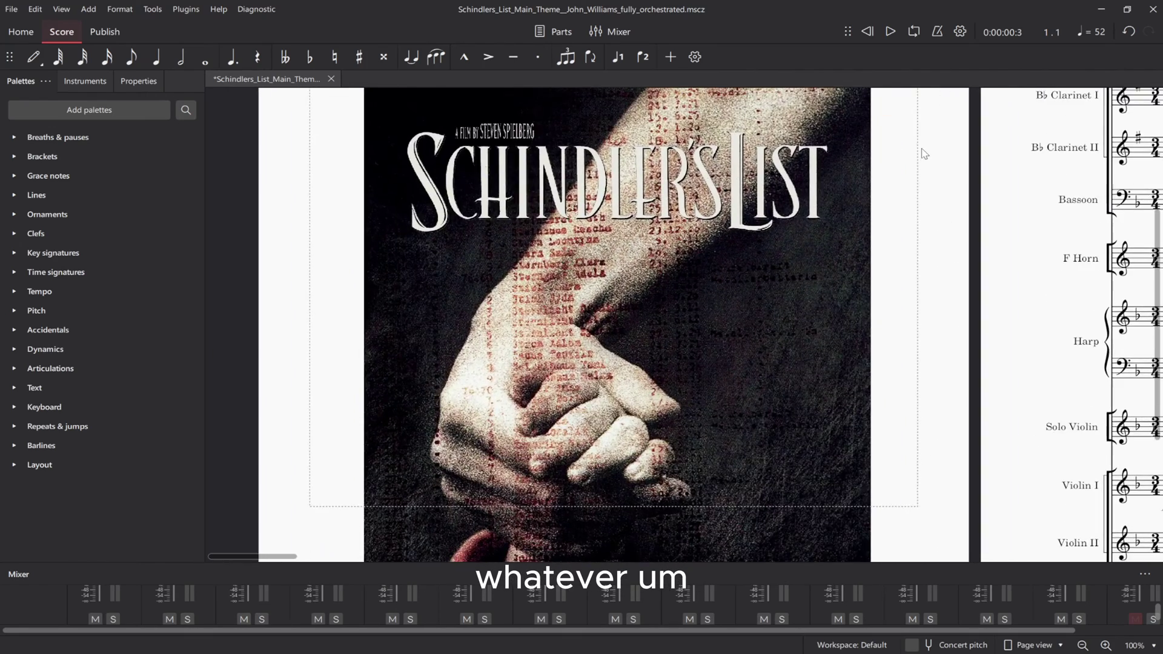
scroll(918, 200, down, 2)
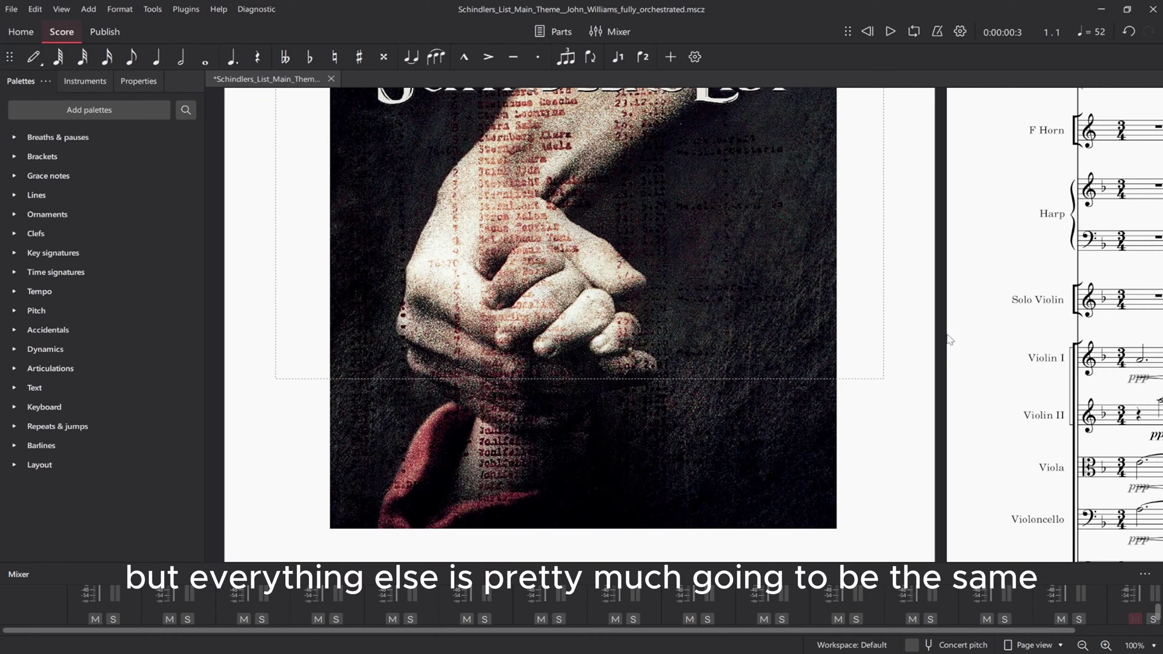
scroll(949, 340, up, 6)
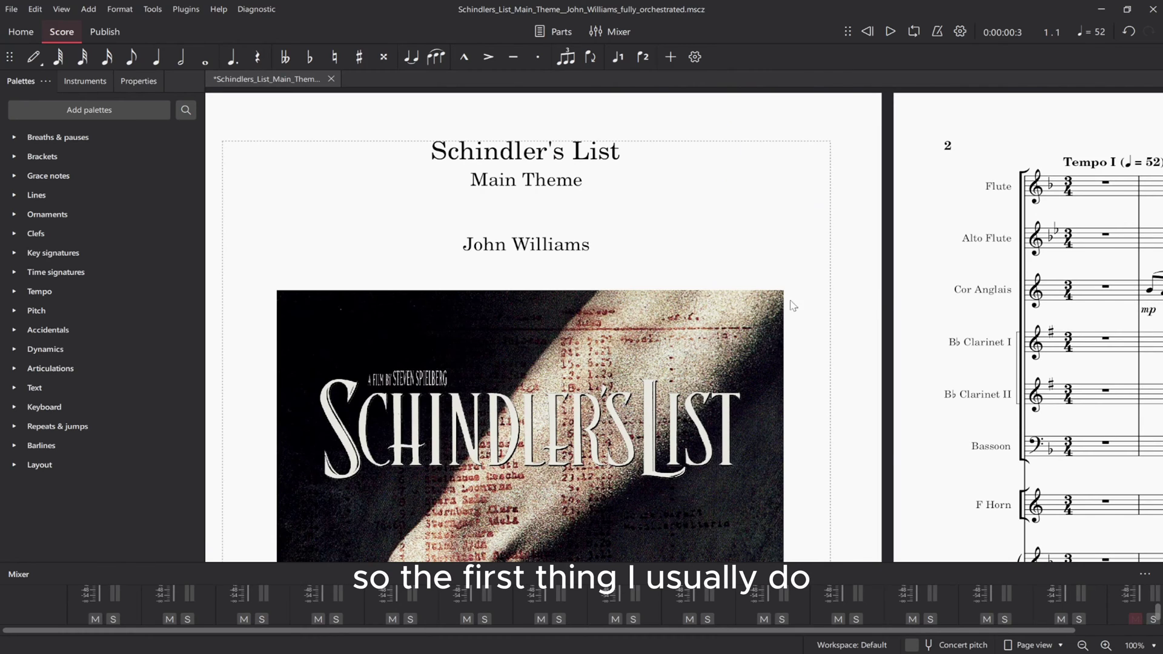
click(825, 244)
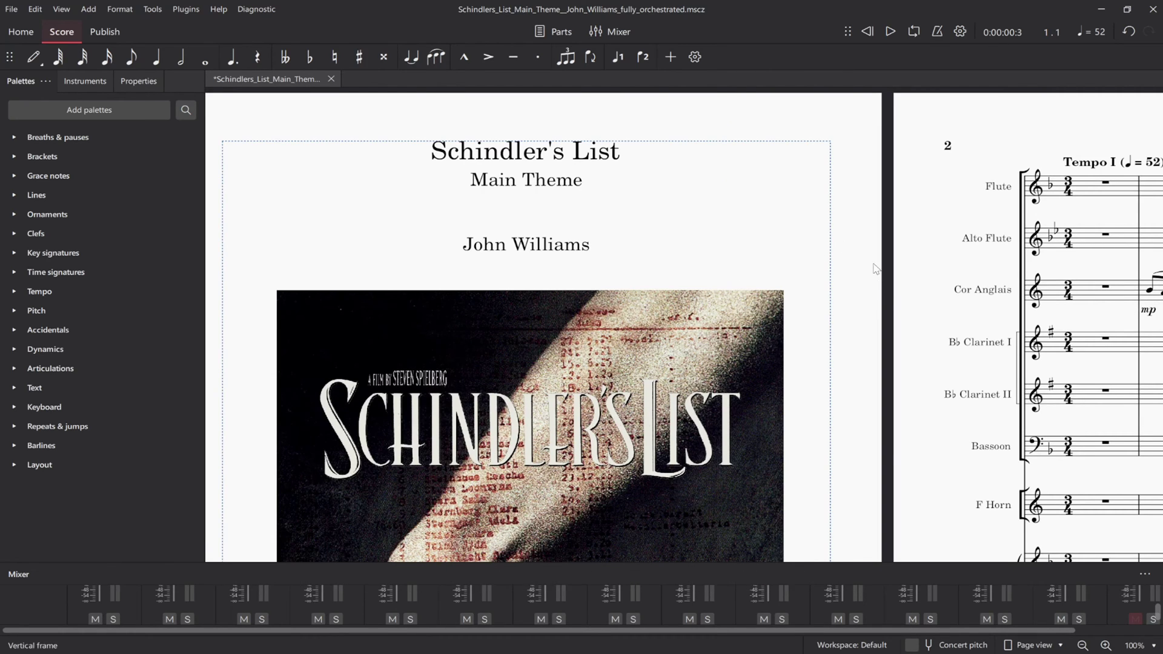
click(874, 269)
drag(853, 246, 892, 263)
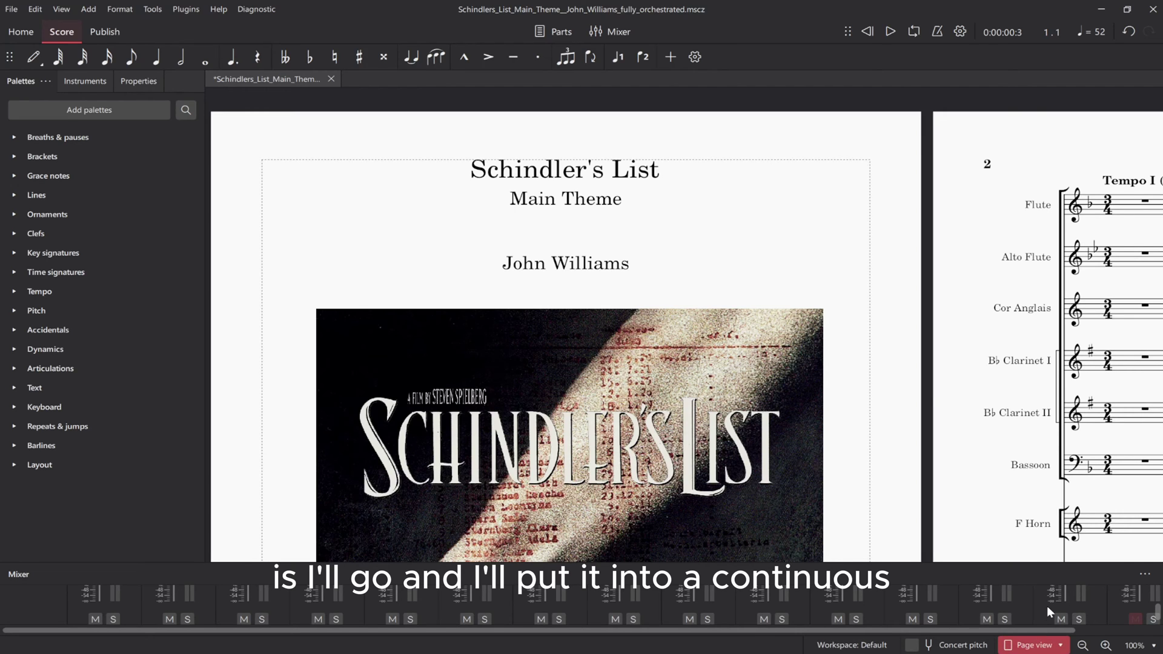
click(1029, 644)
click(1044, 603)
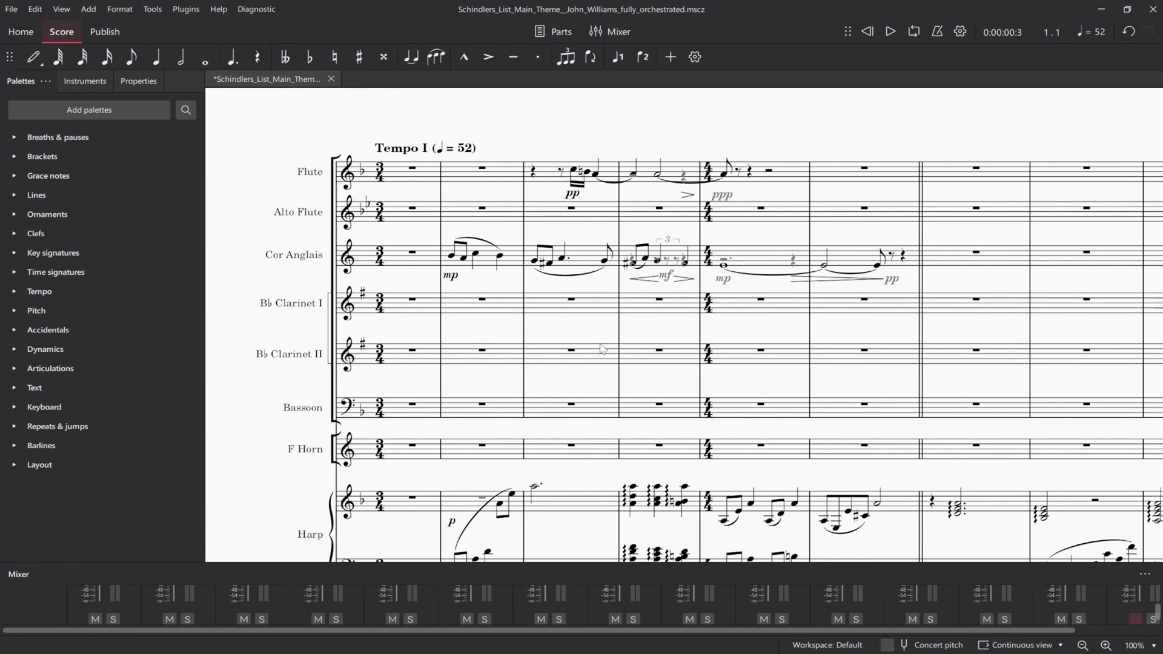
- Look over the opening measures of the woodwind, harp and string staves, including their greyed-out hidden dynamics
drag(578, 331, 663, 301)
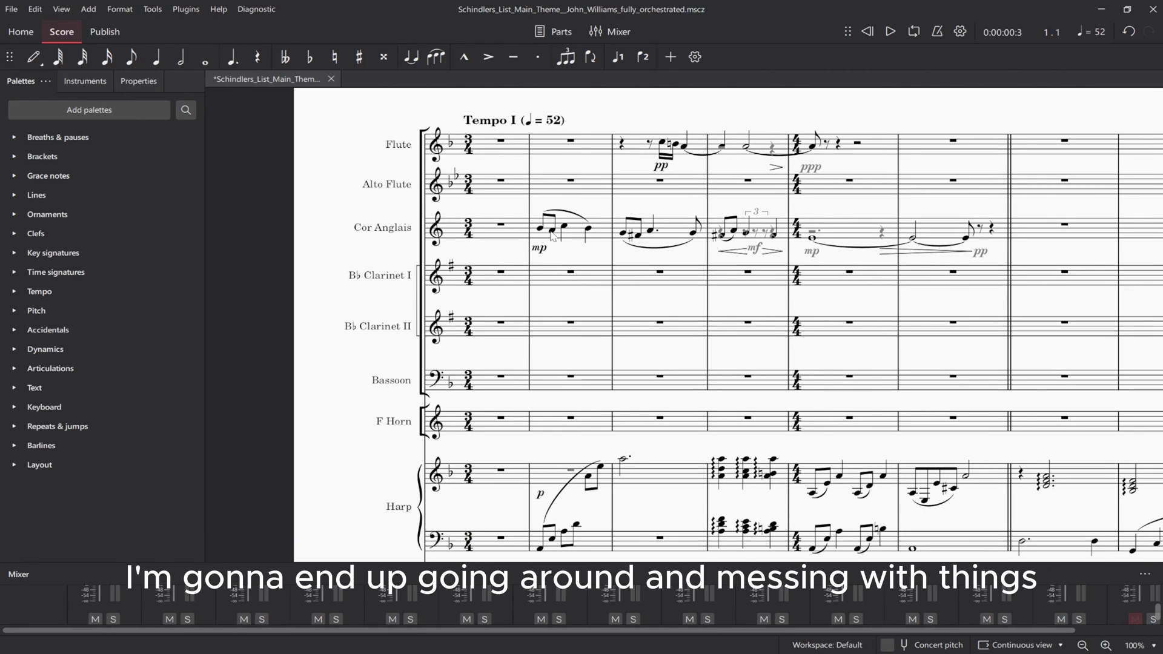
drag(866, 306, 835, 299)
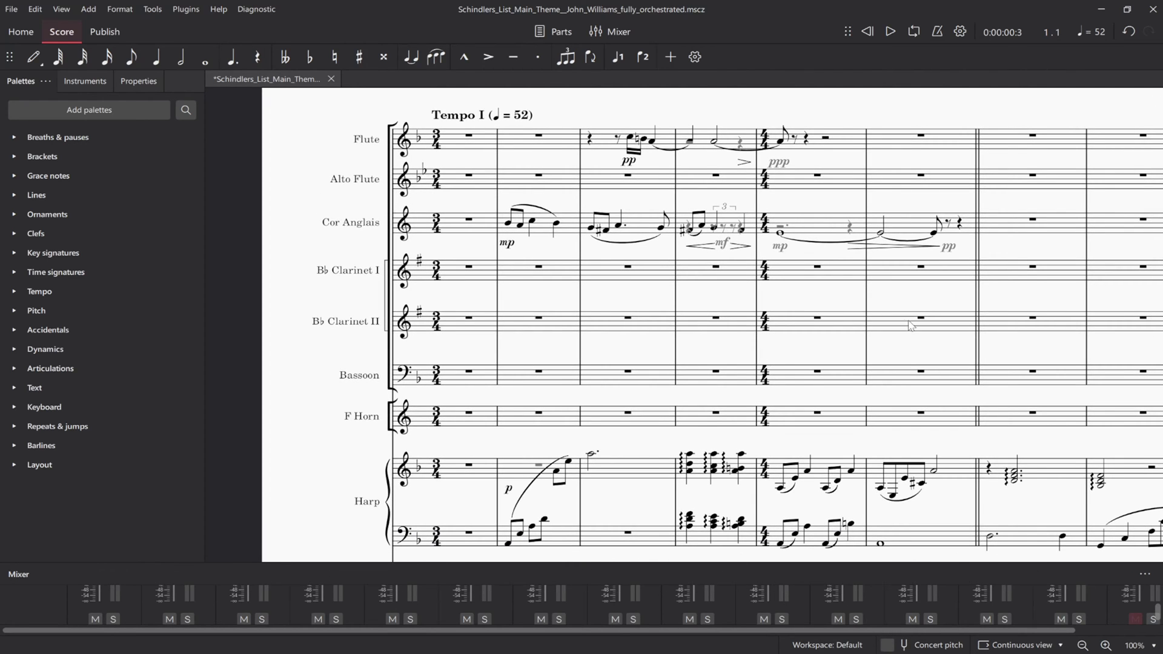
drag(919, 300, 875, 336)
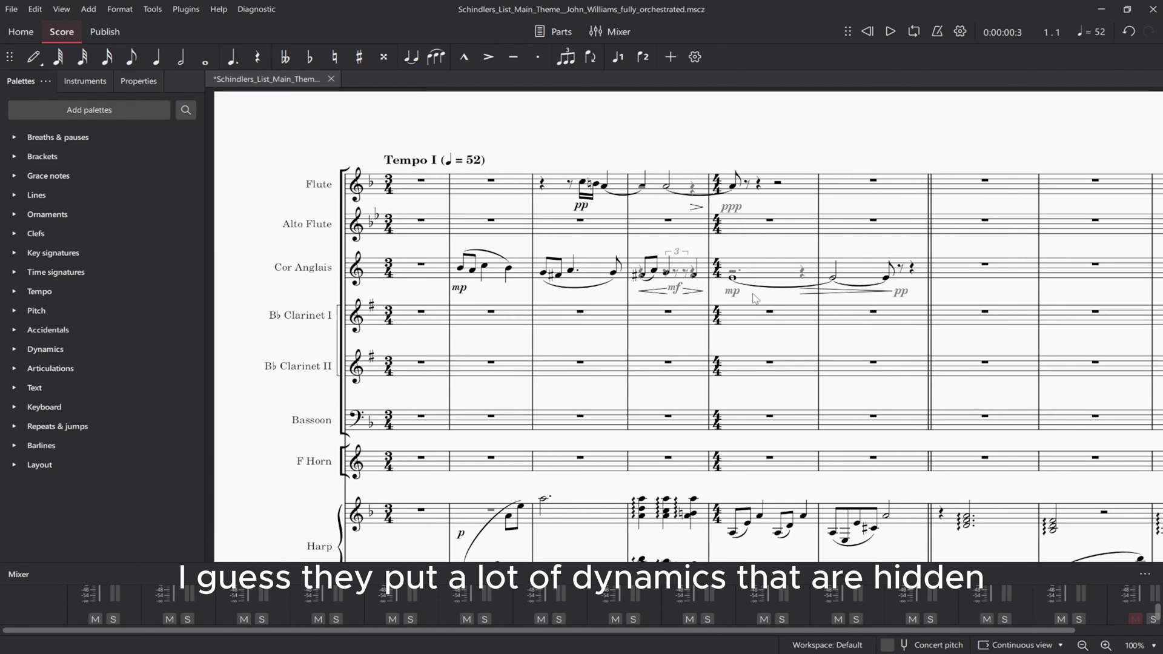
drag(743, 303, 767, 318)
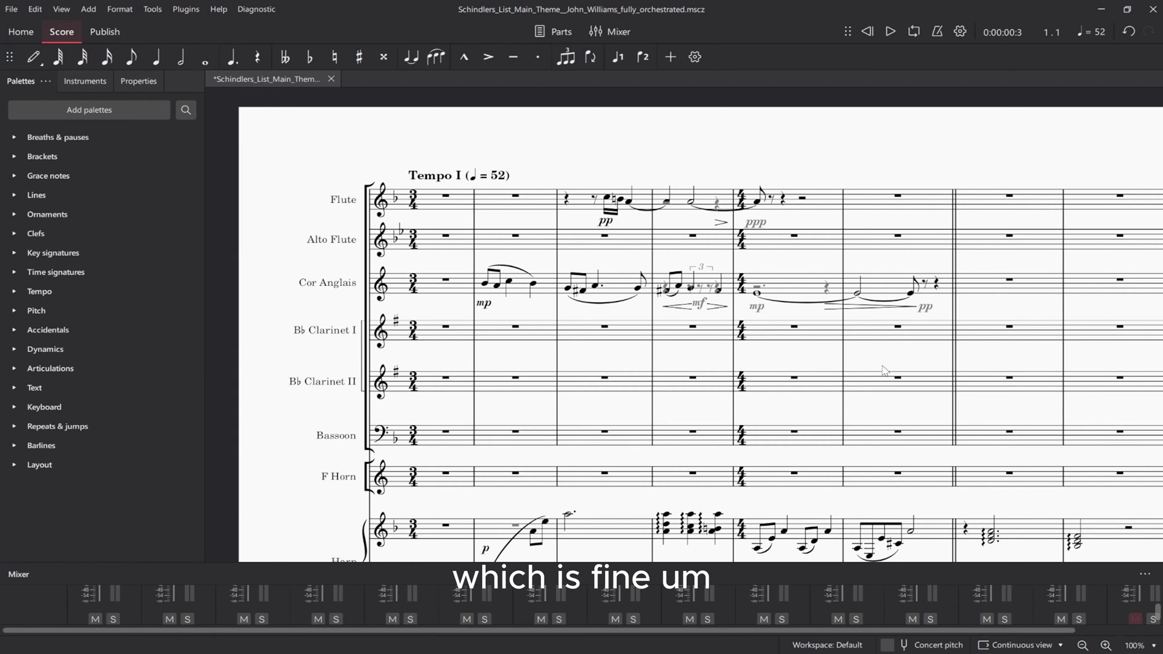
scroll(881, 369, down, 8)
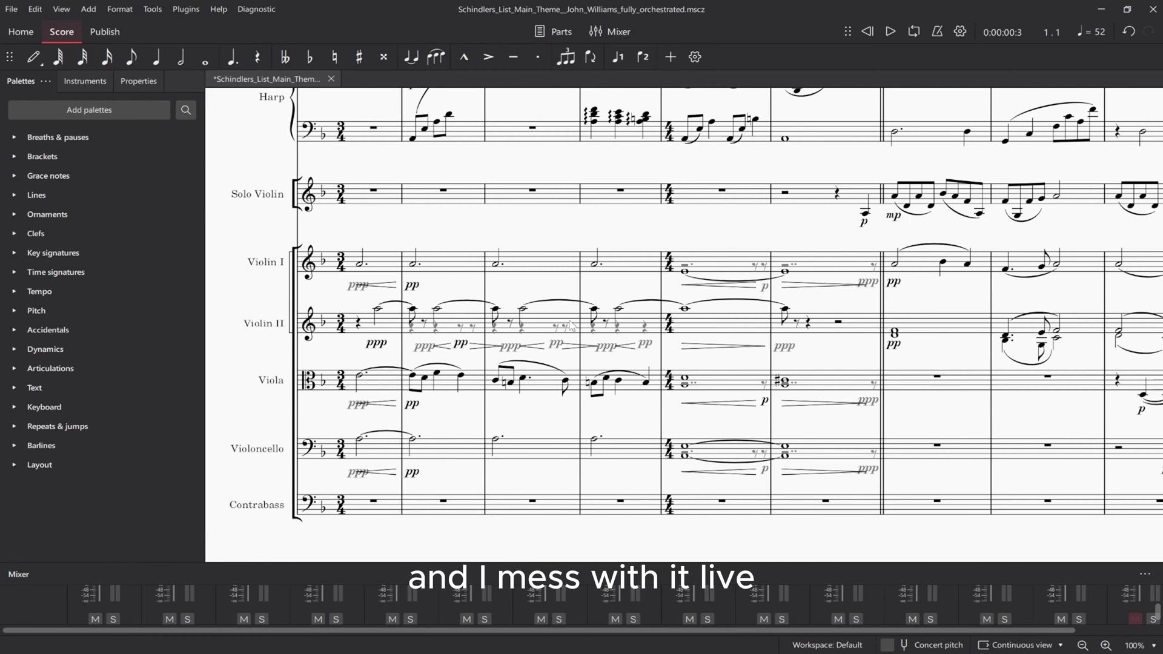
drag(589, 241, 662, 222)
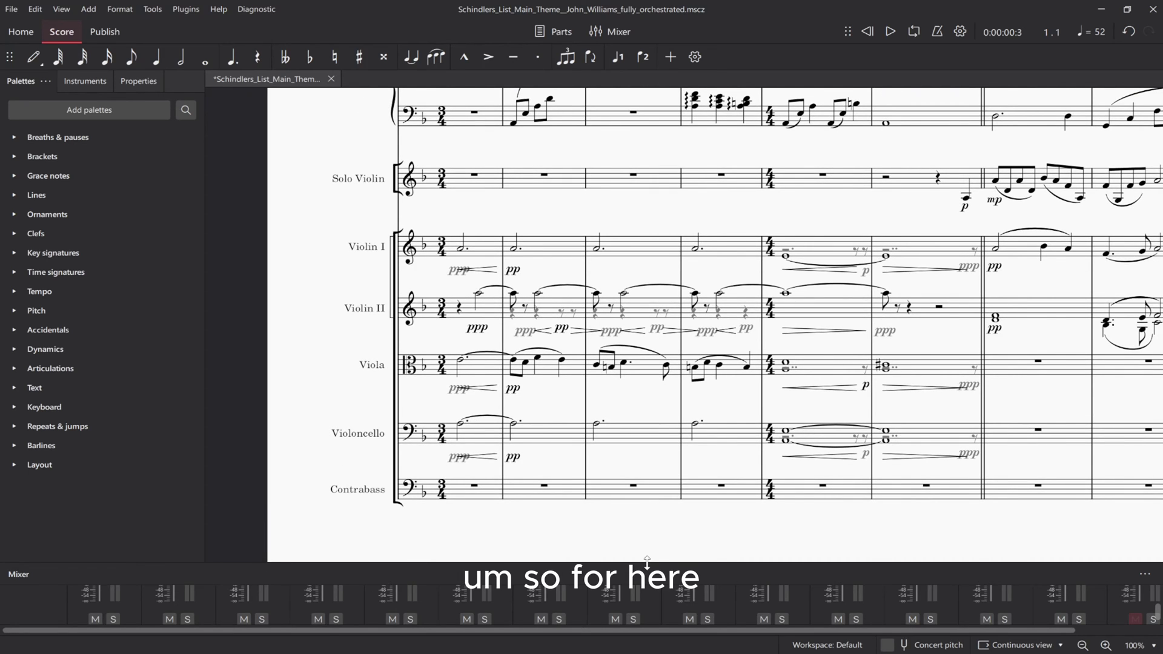
- Enlarge the mixer to expose the full channel strips and zoom the score out to 25% to fit above it
drag(647, 562, 657, 303)
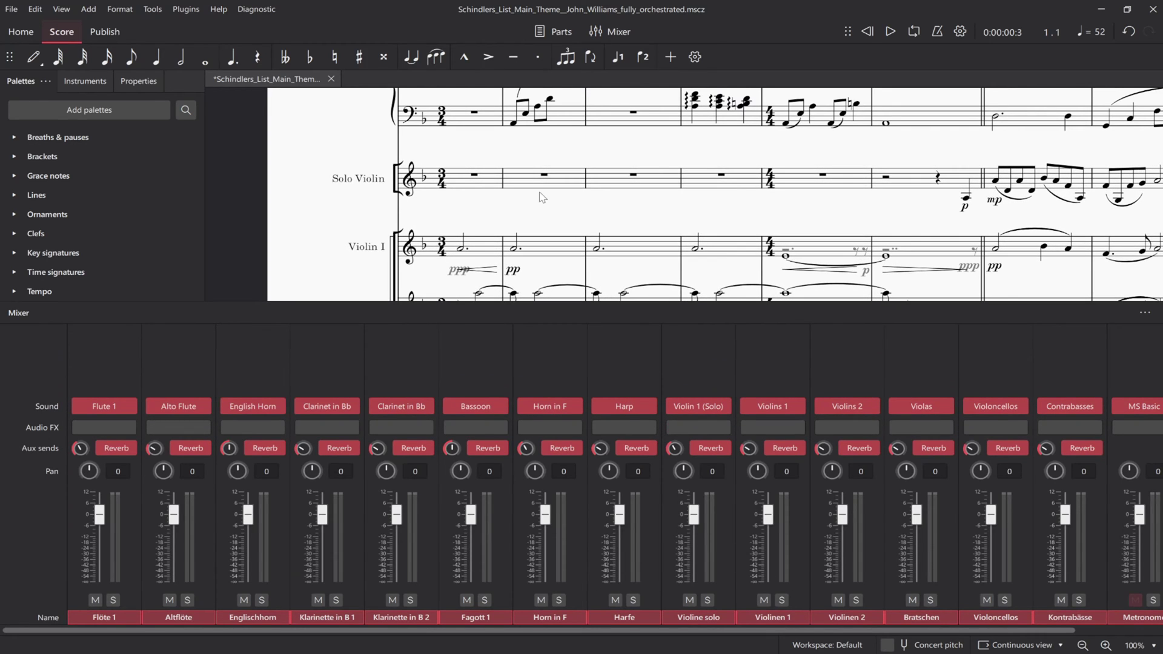
scroll(547, 215, up, 5)
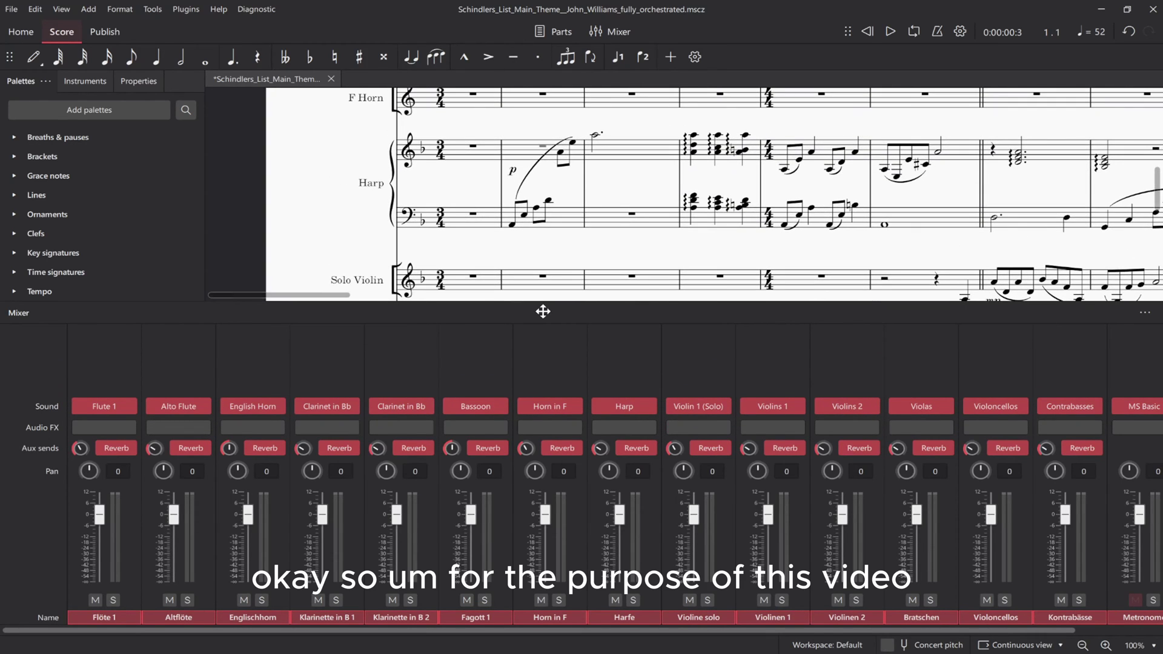
click(1082, 645)
click(1082, 645)
click(1085, 645)
drag(502, 205, 314, 198)
drag(368, 145, 290, 137)
drag(514, 303, 513, 347)
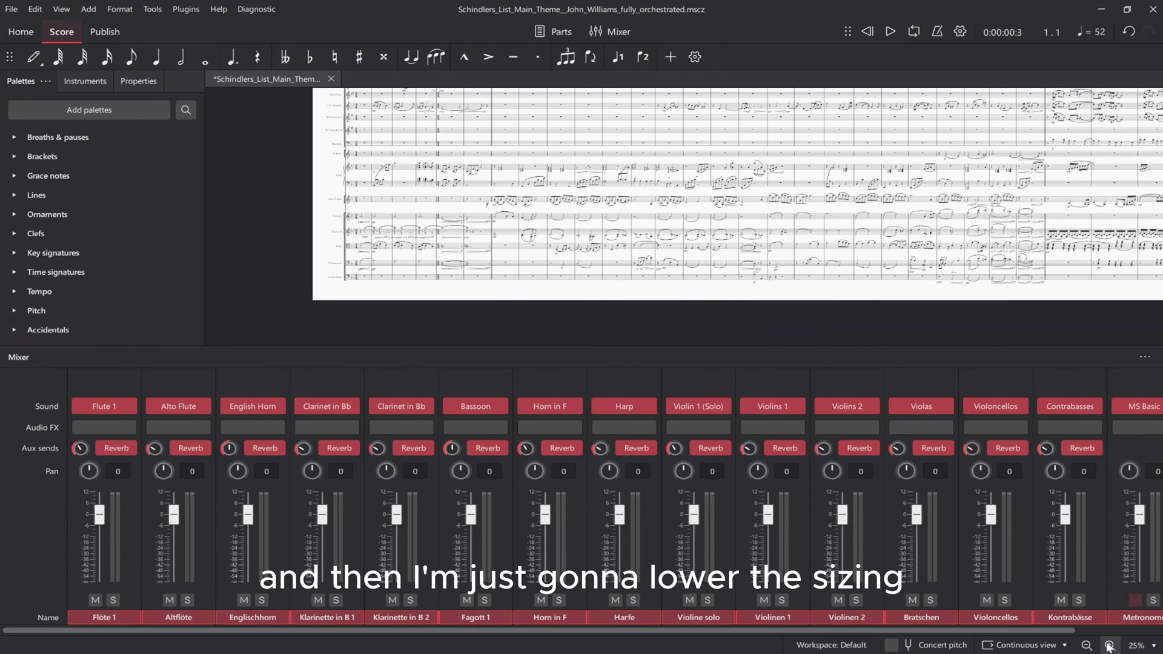
drag(624, 308, 603, 349)
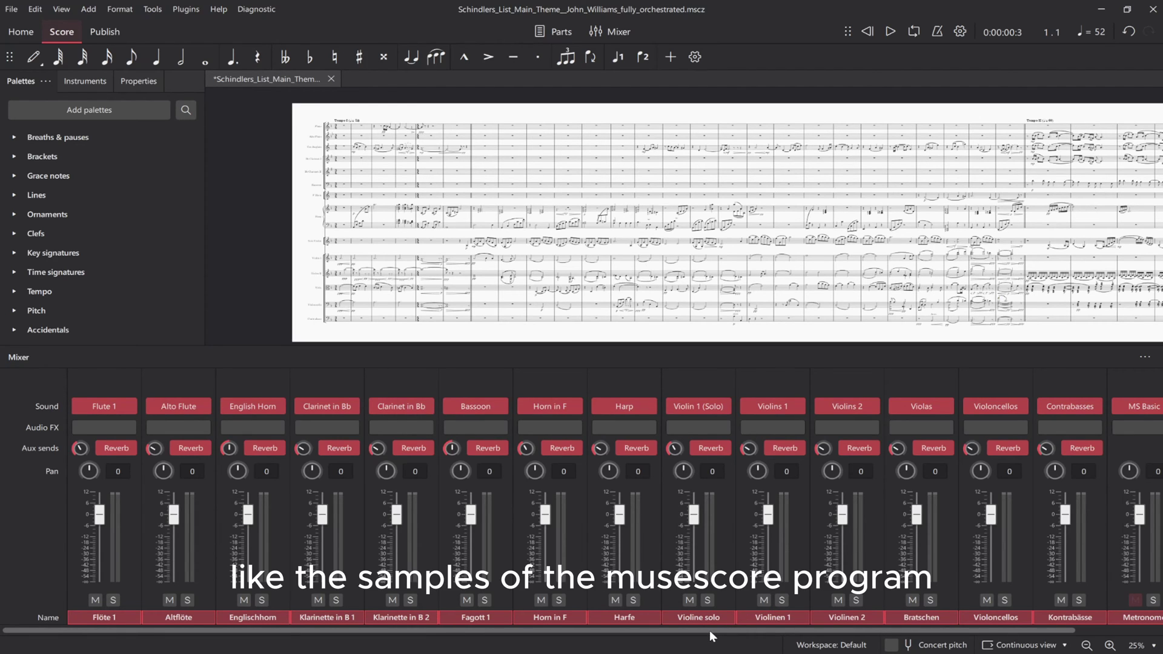
- Review the mixer's instrument channels, play the opening measures with the current sounds, and pause playback
mouse_move(710, 632)
mouse_down()
mouse_move(792, 625)
mouse_move(721, 638)
mouse_up()
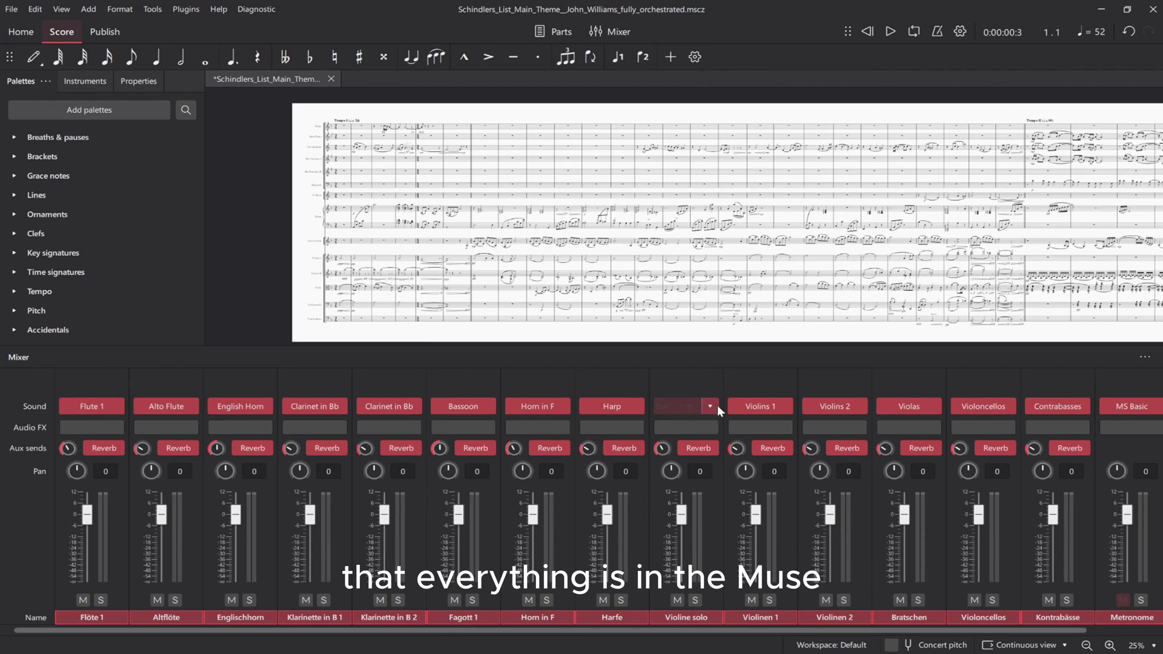
drag(754, 630, 795, 627)
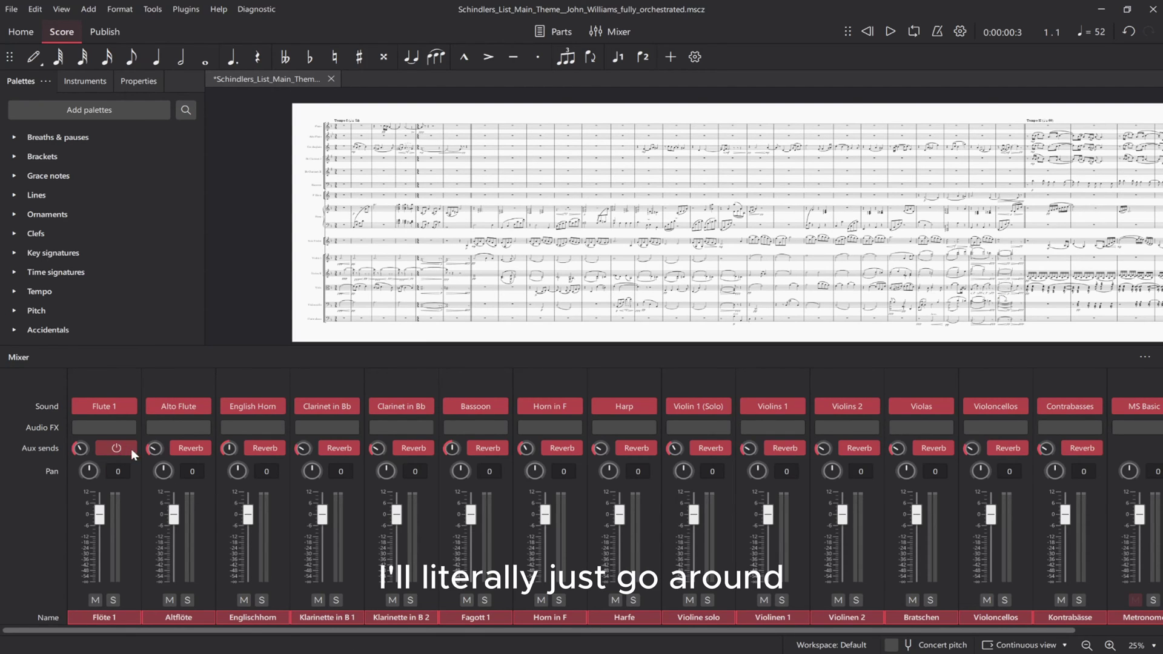
click(895, 31)
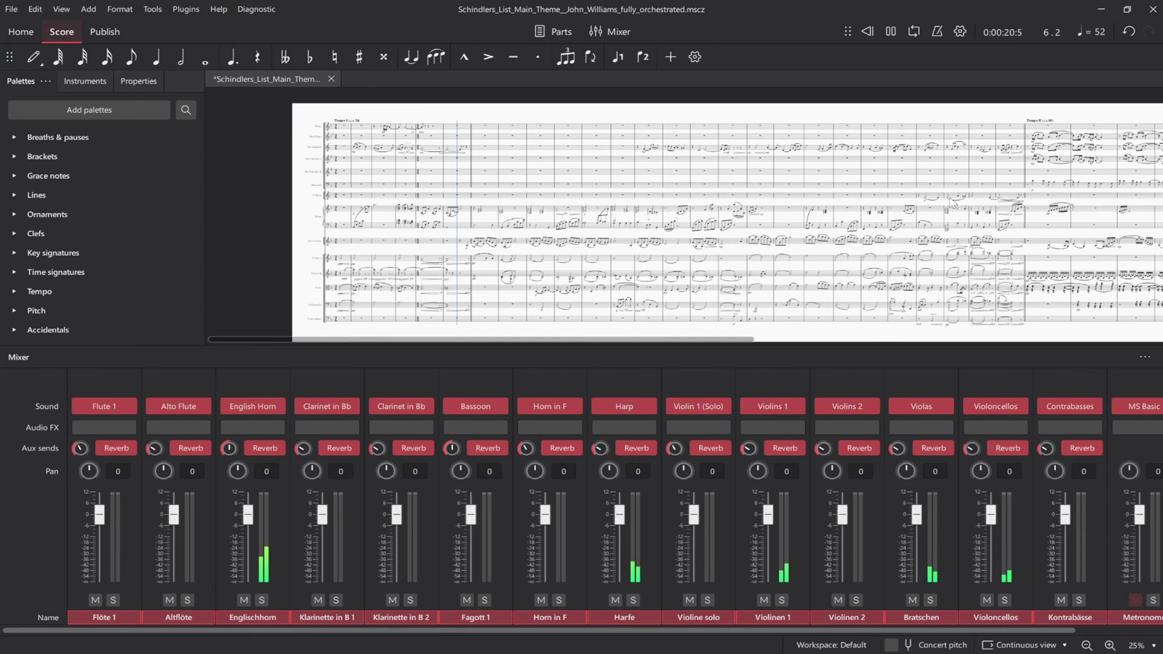
click(888, 32)
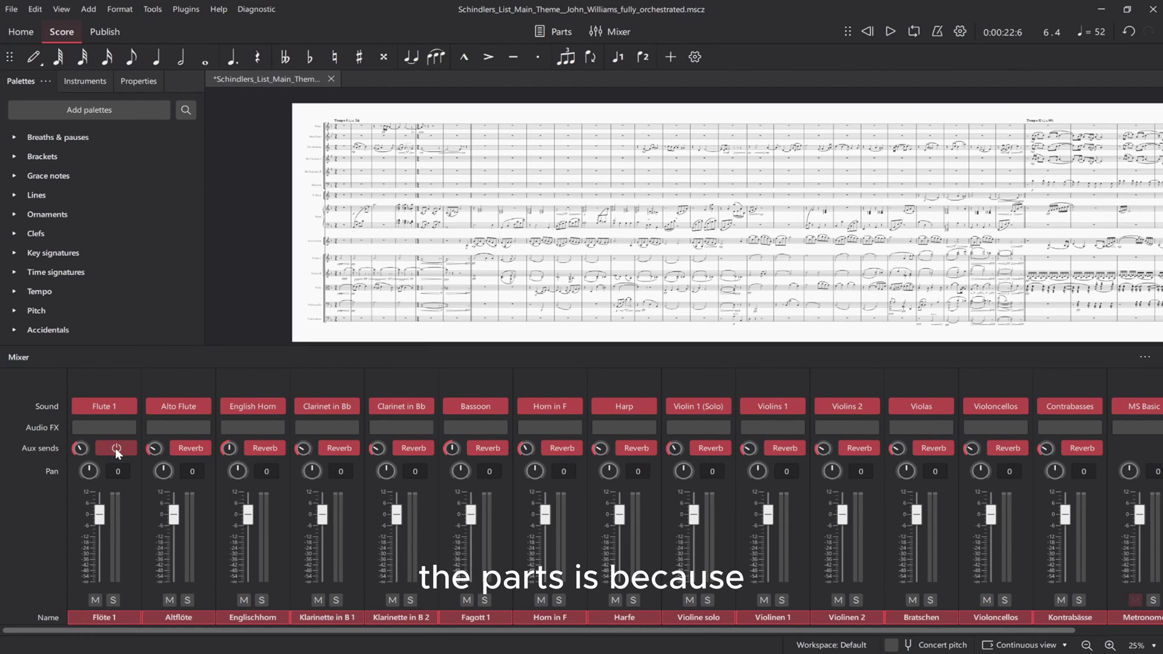
- Turn off the Reverb aux send on every instrument channel, from Flute 1 through Contrabasses
click(188, 447)
click(267, 451)
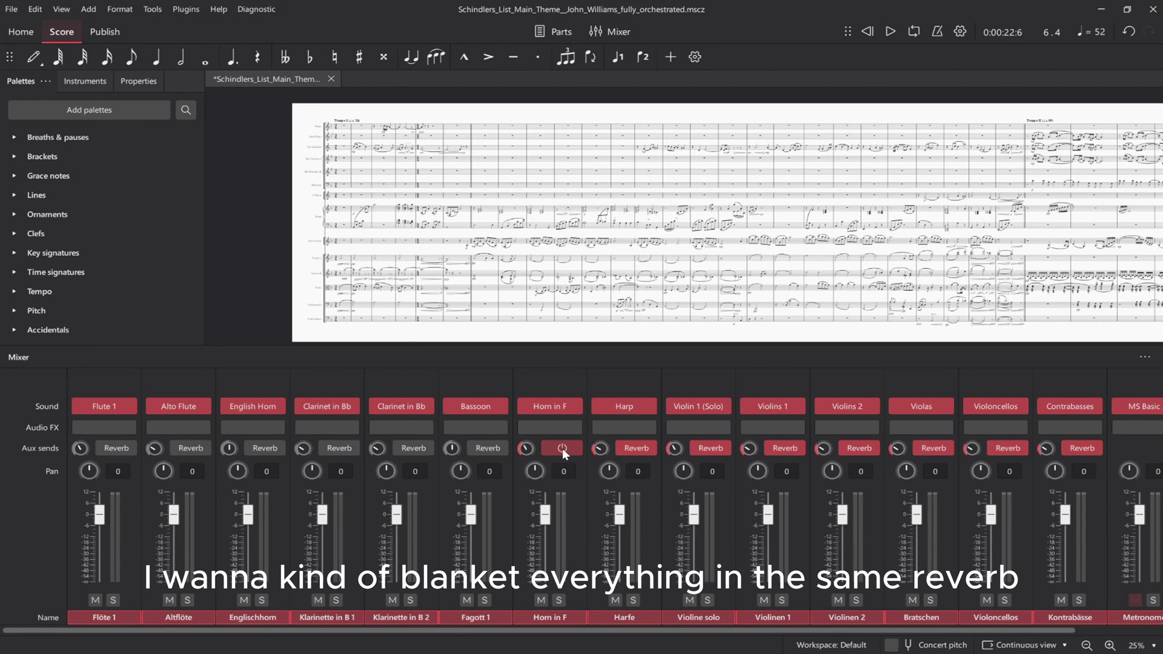
drag(442, 630, 527, 630)
click(616, 448)
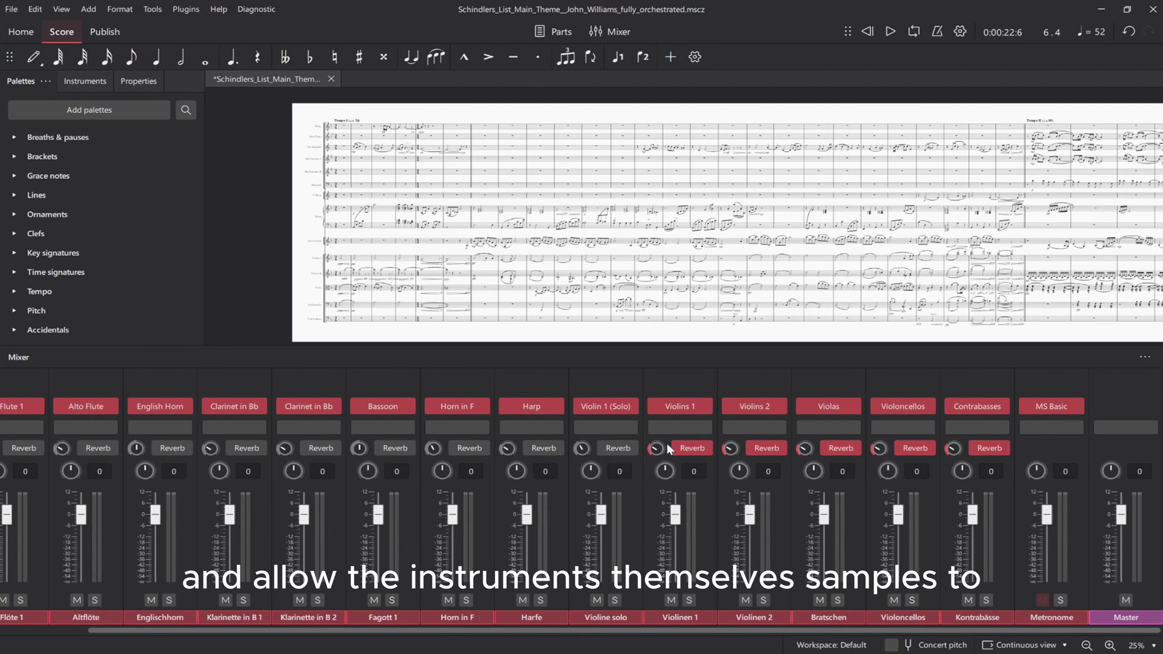
click(680, 448)
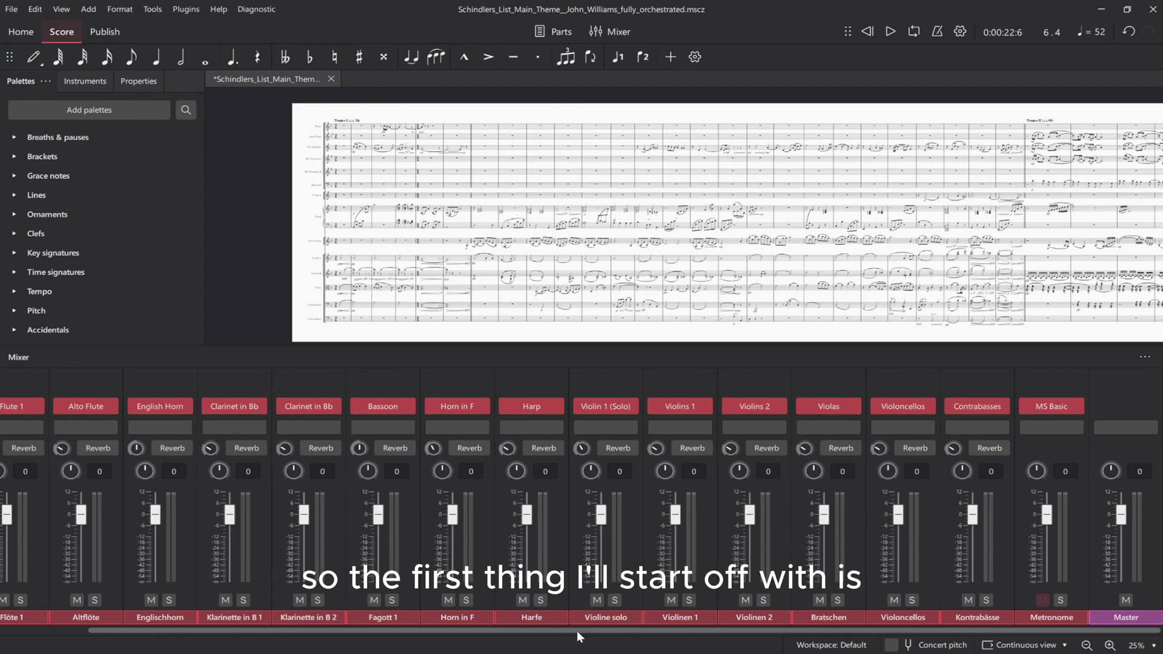
- Add the Reverb audio effect to the Master channel and play the opening measures to hear it
click(618, 470)
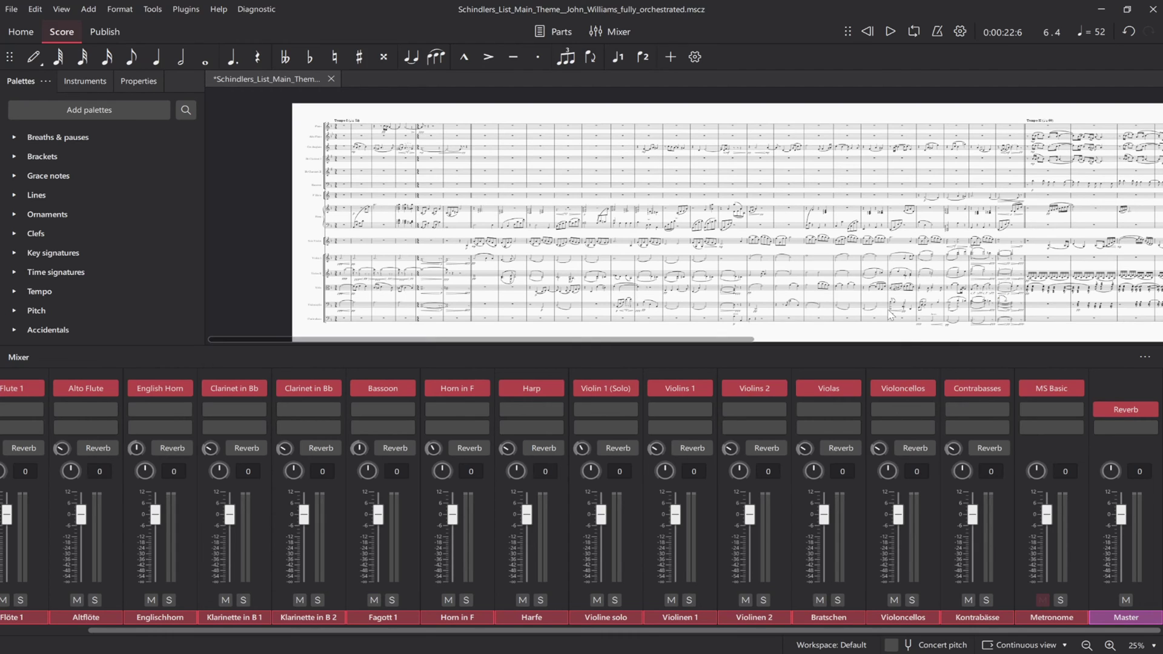
click(895, 26)
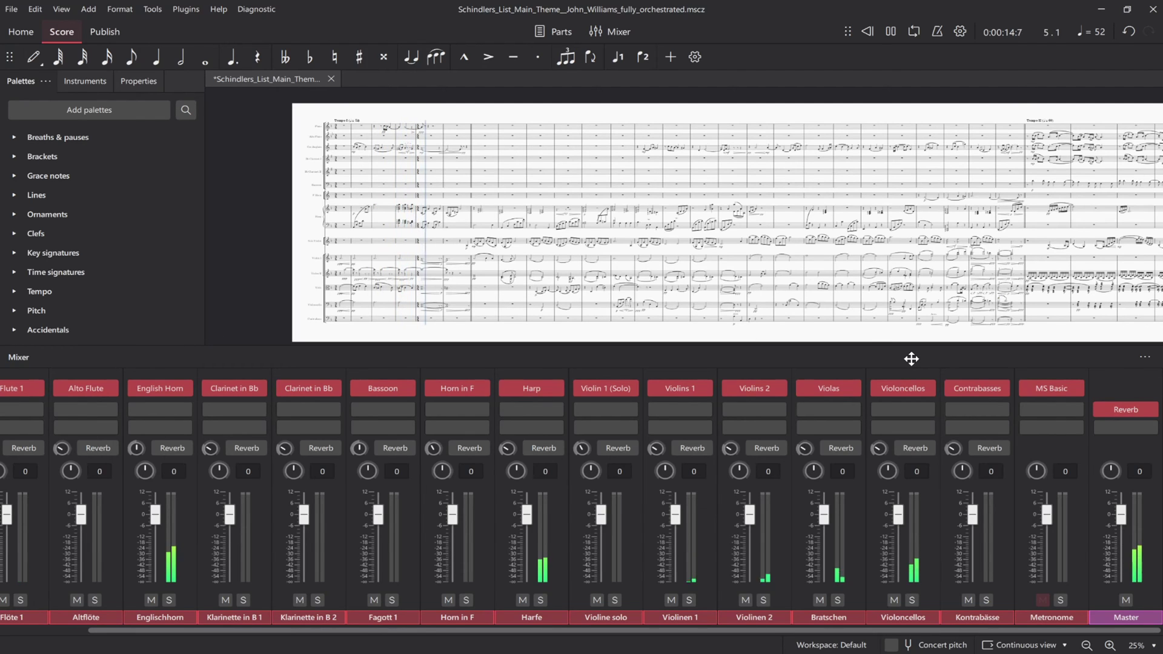
click(893, 29)
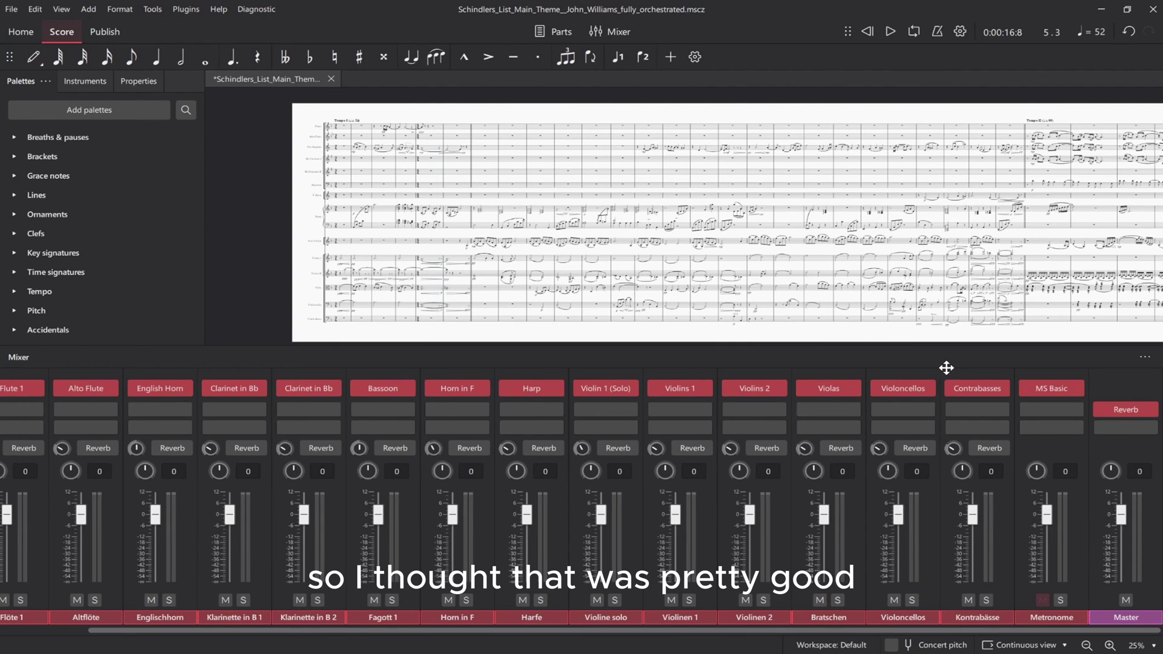
- Play the score from the beginning while toggling the Master channel's Reverb off and on to compare the sound, and pause playback
mouse_move(1099, 412)
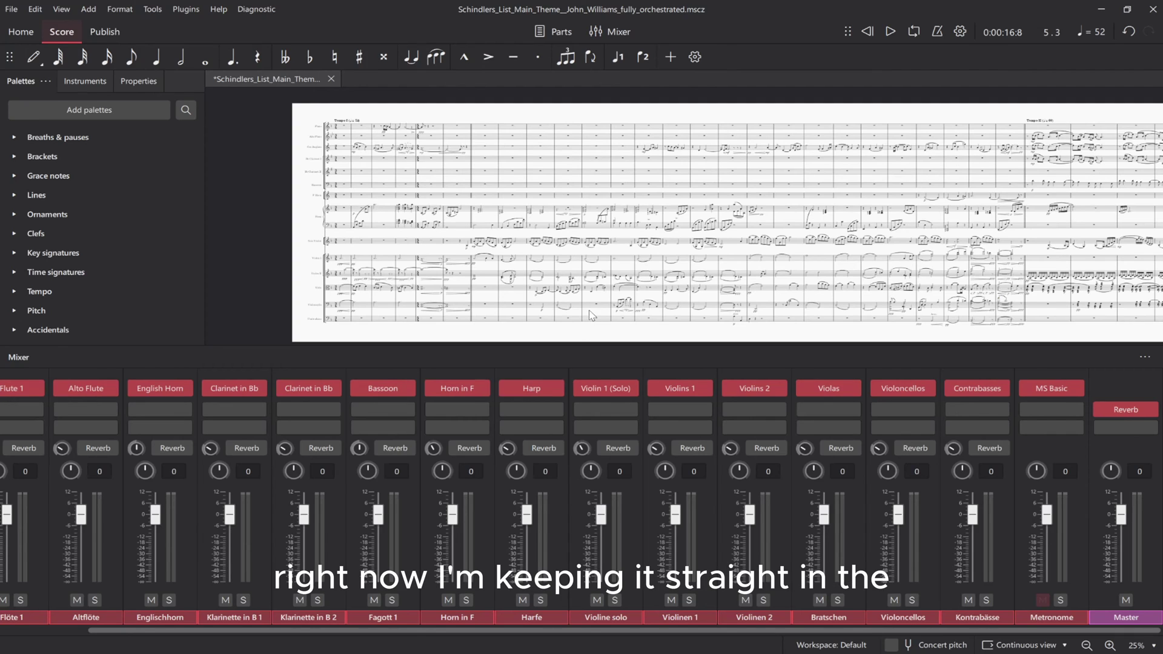
click(1099, 407)
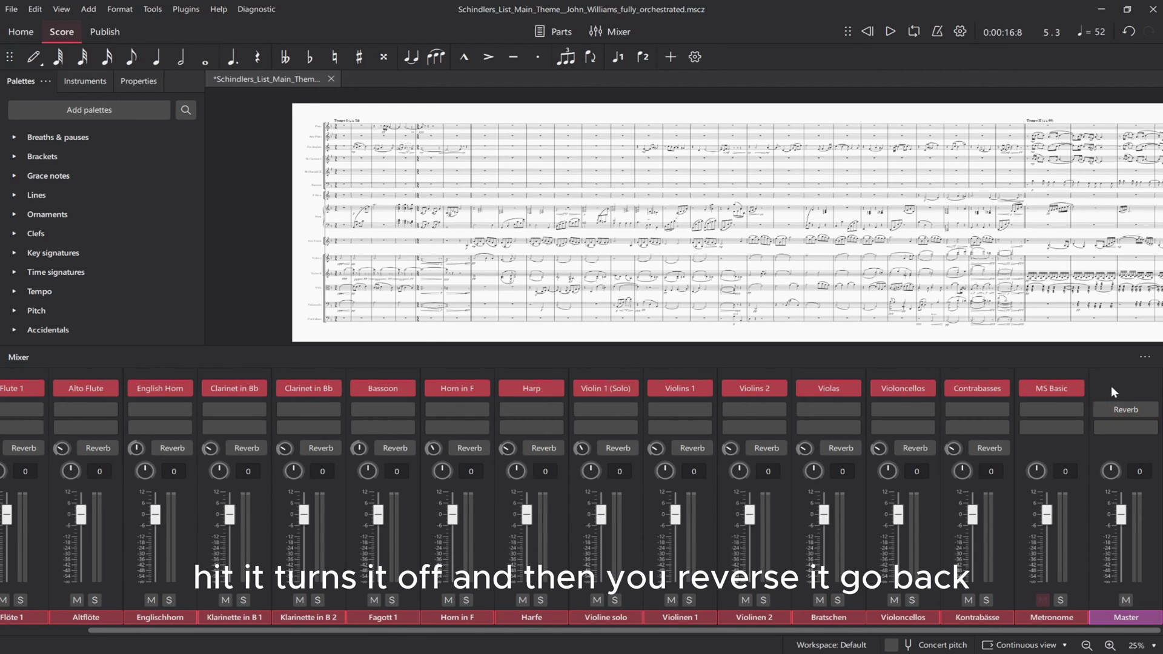
click(867, 31)
click(890, 31)
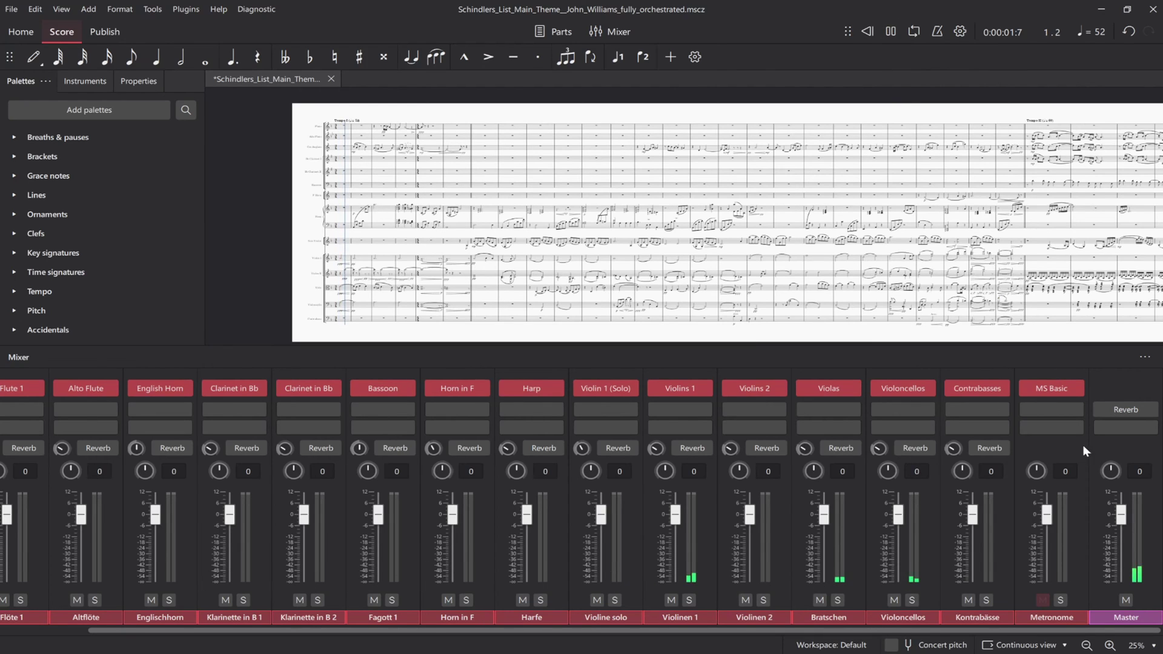
click(1098, 411)
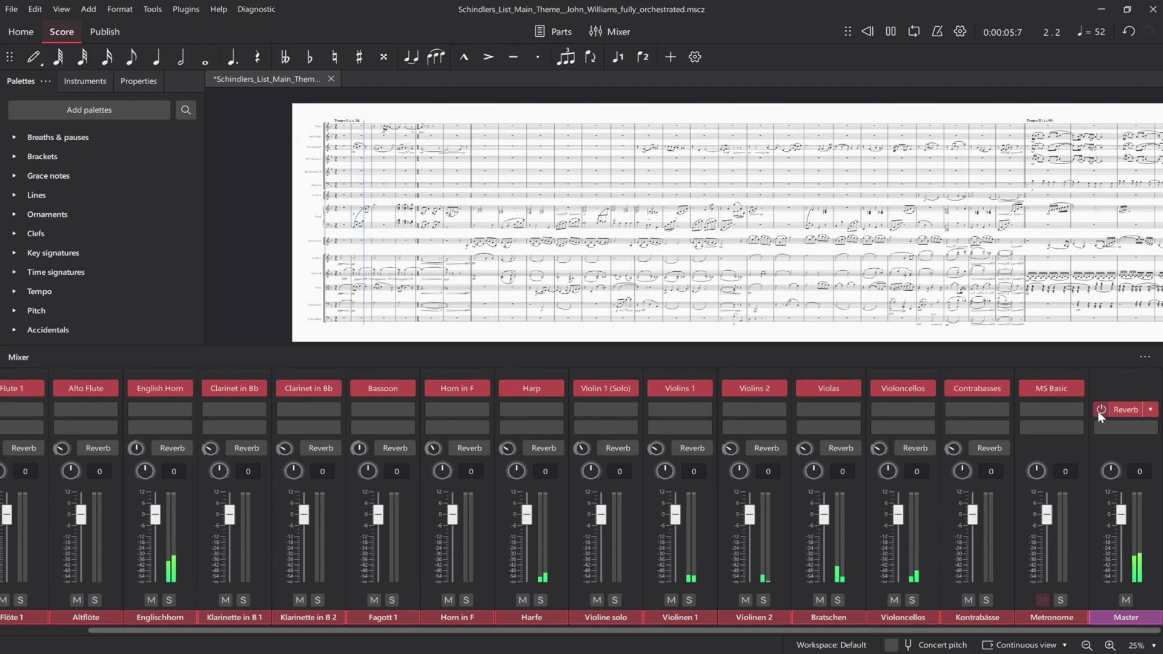
click(1097, 411)
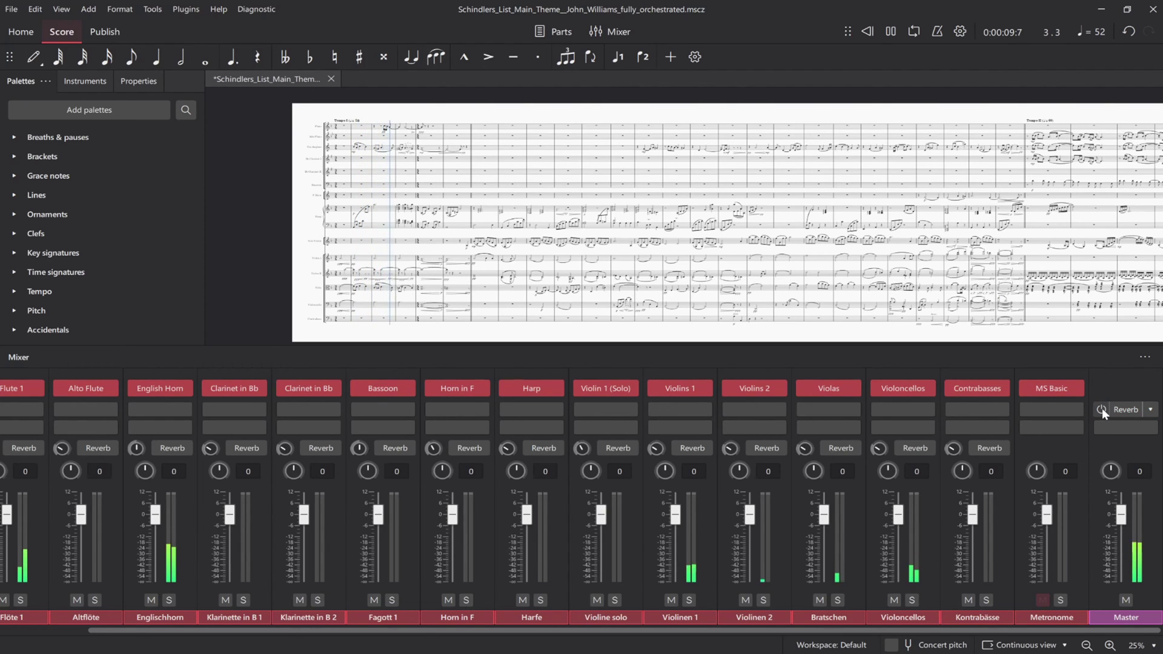
click(1102, 408)
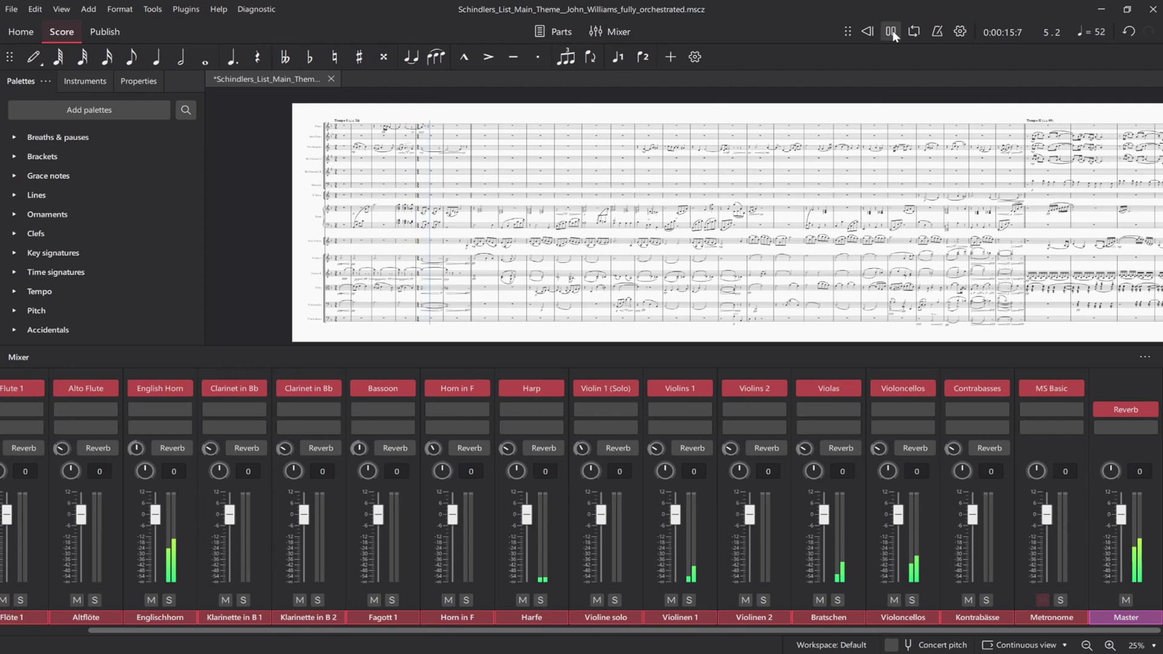
click(1099, 408)
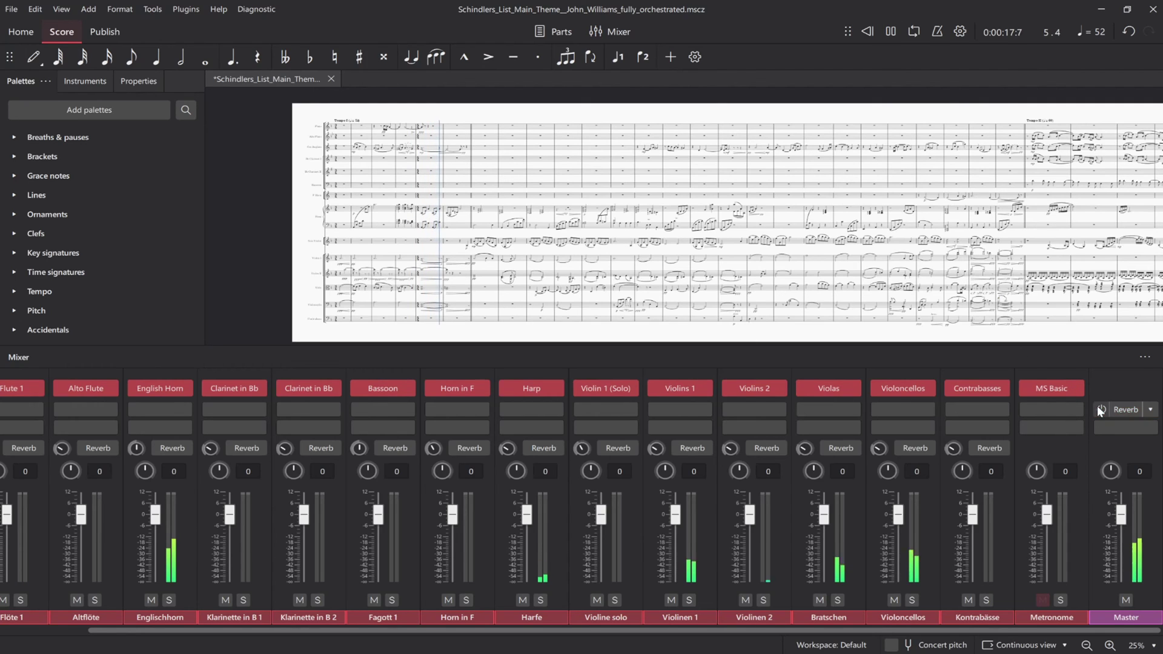
click(890, 32)
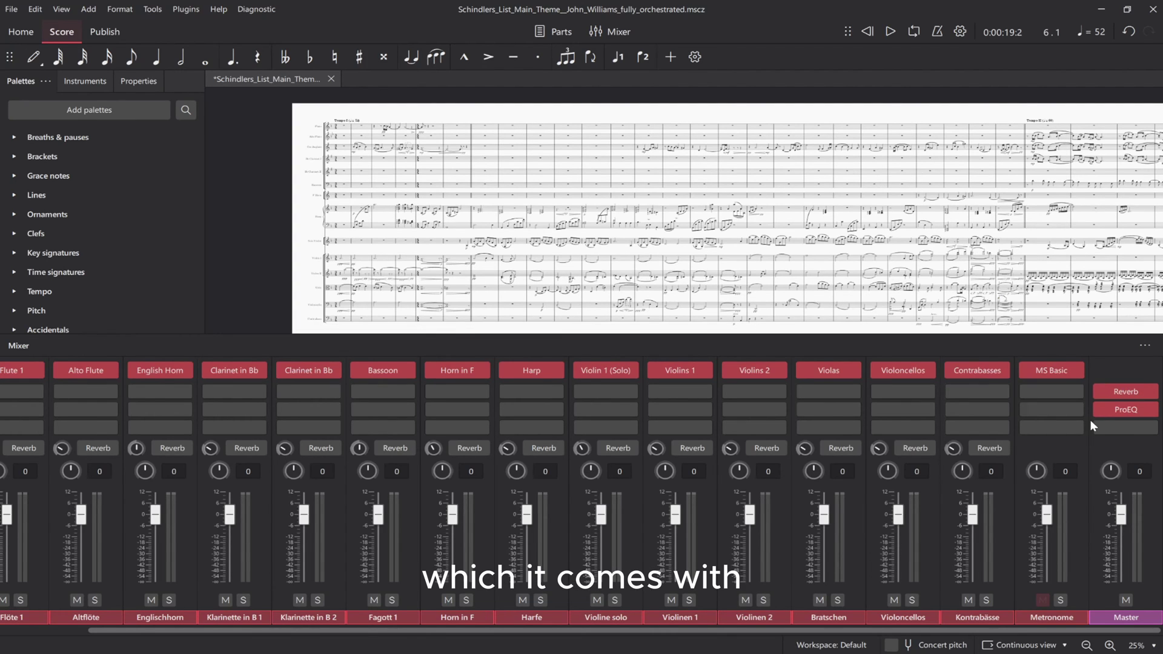
- Pan the Violins 1 channel to -65 and the Violins 2 channel to 65
mouse_move(1049, 369)
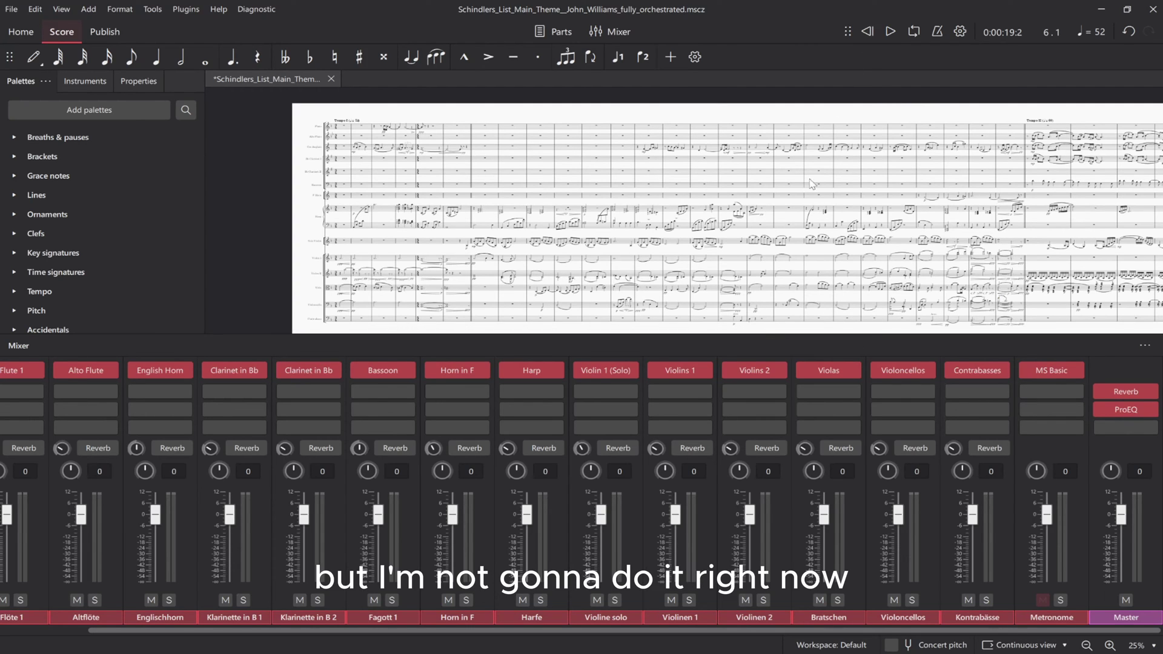
mouse_move(957, 377)
mouse_move(978, 455)
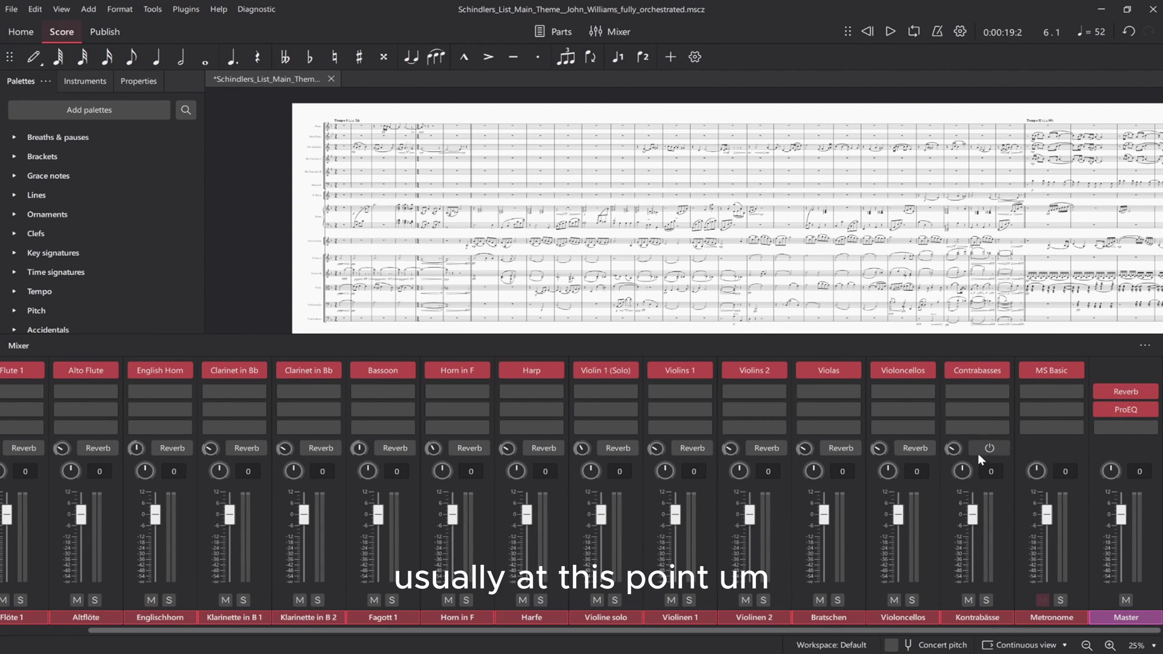
click(994, 470)
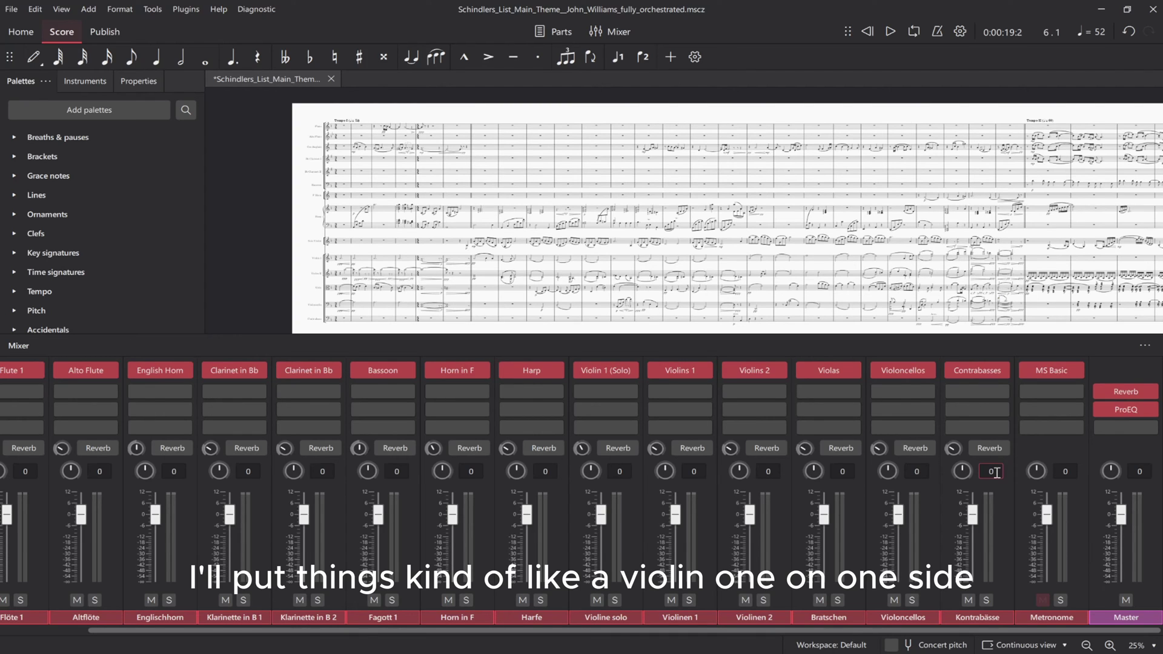
click(696, 472)
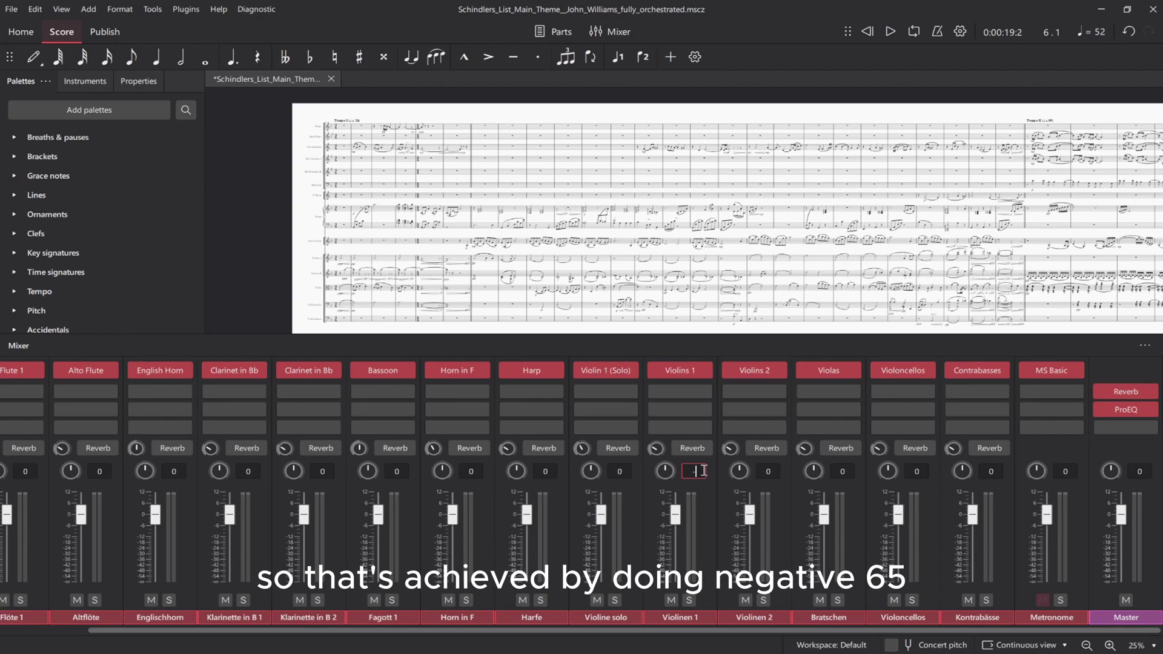
text(-65)
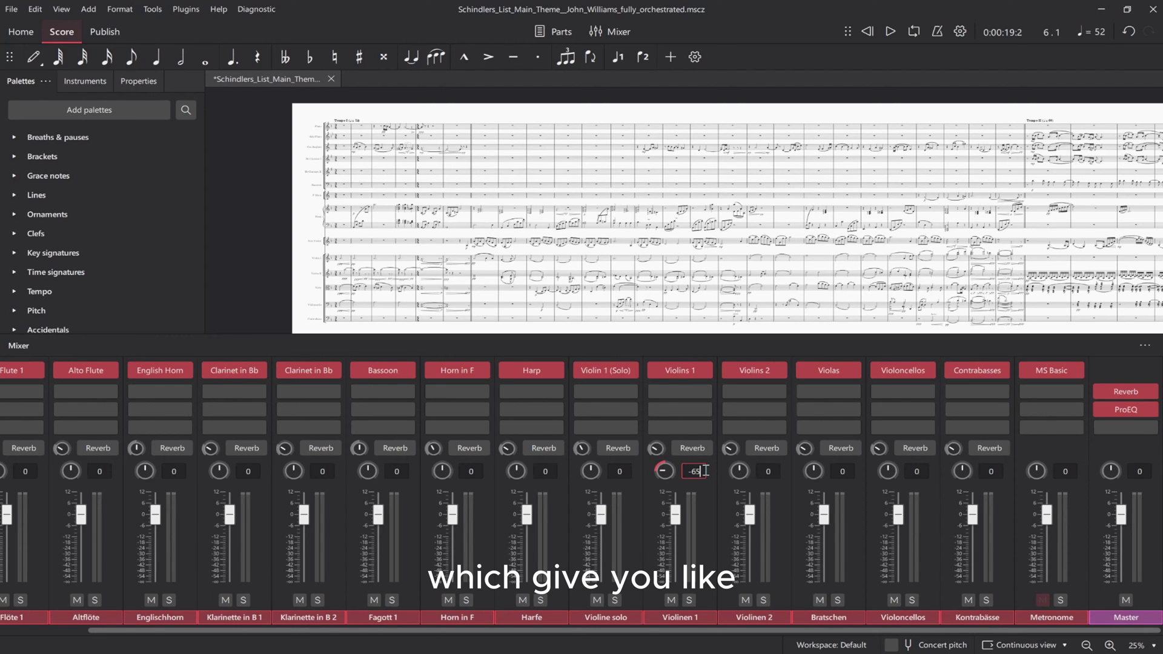
click(777, 473)
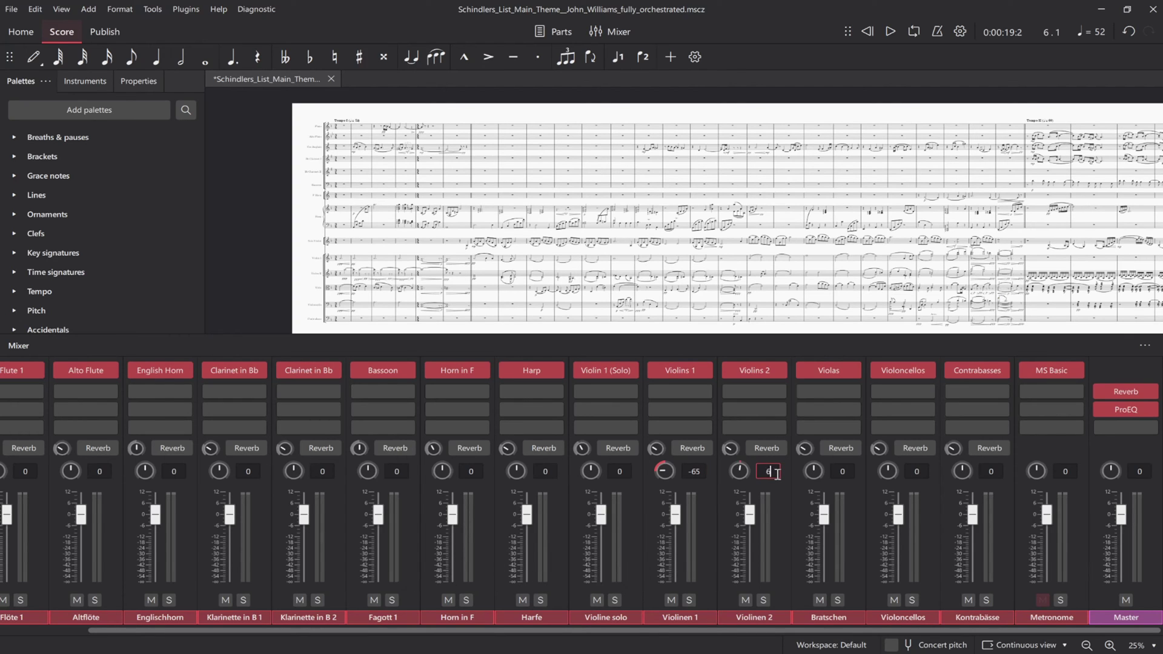
text(65)
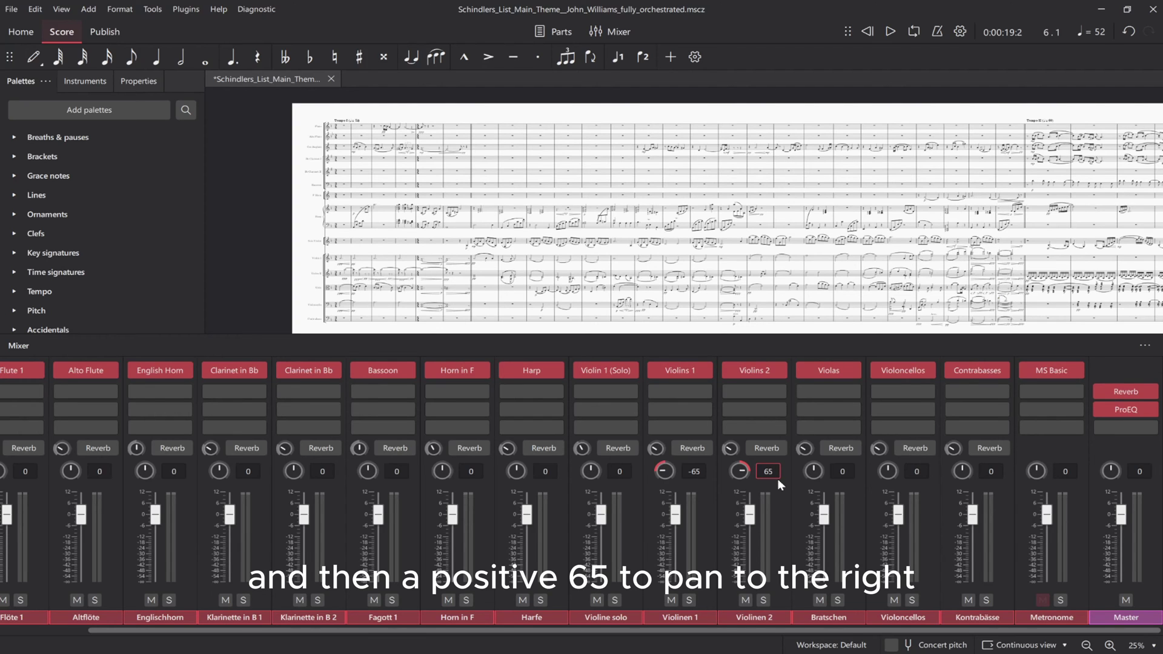
- Pan the lower strings: Violas to -45, Violoncellos to 45 and Contrabasses to 40
click(843, 471)
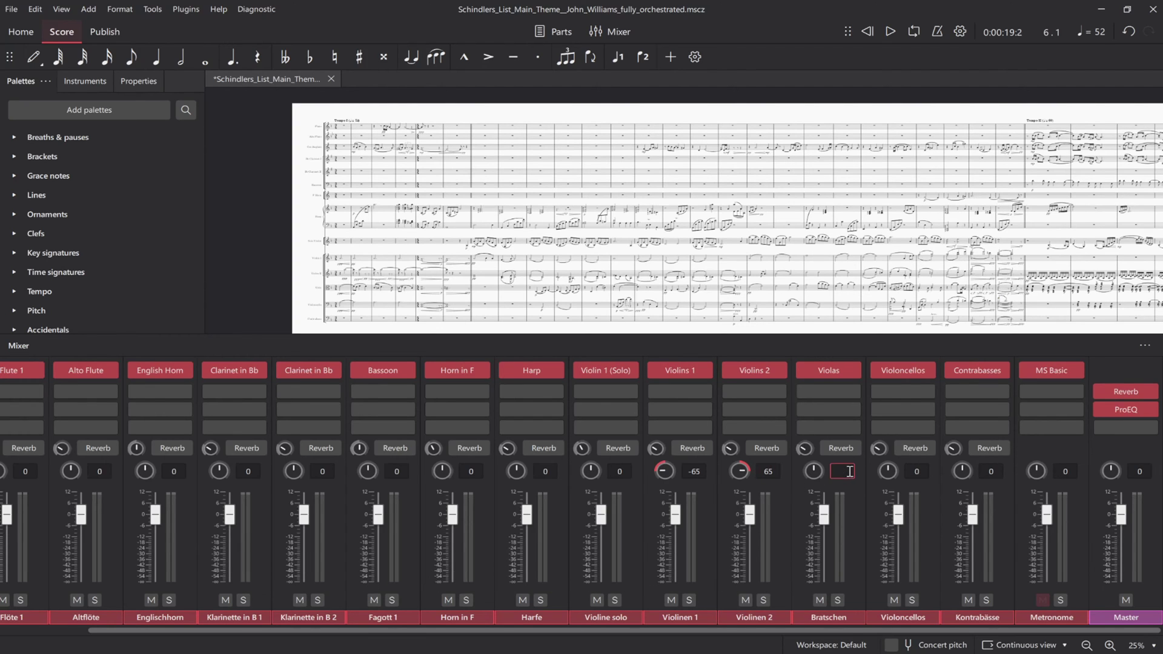
text(-45)
click(916, 471)
text(45)
click(990, 472)
text(40)
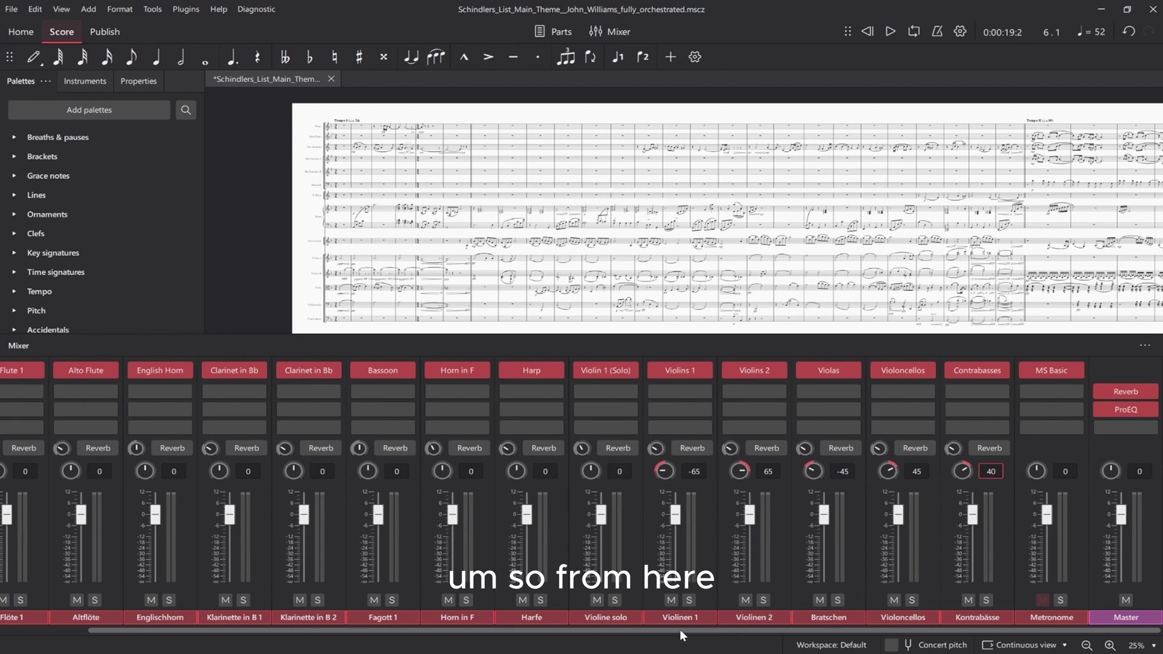
- Pan the Horn in F channel slightly left, to -12
drag(680, 630, 546, 634)
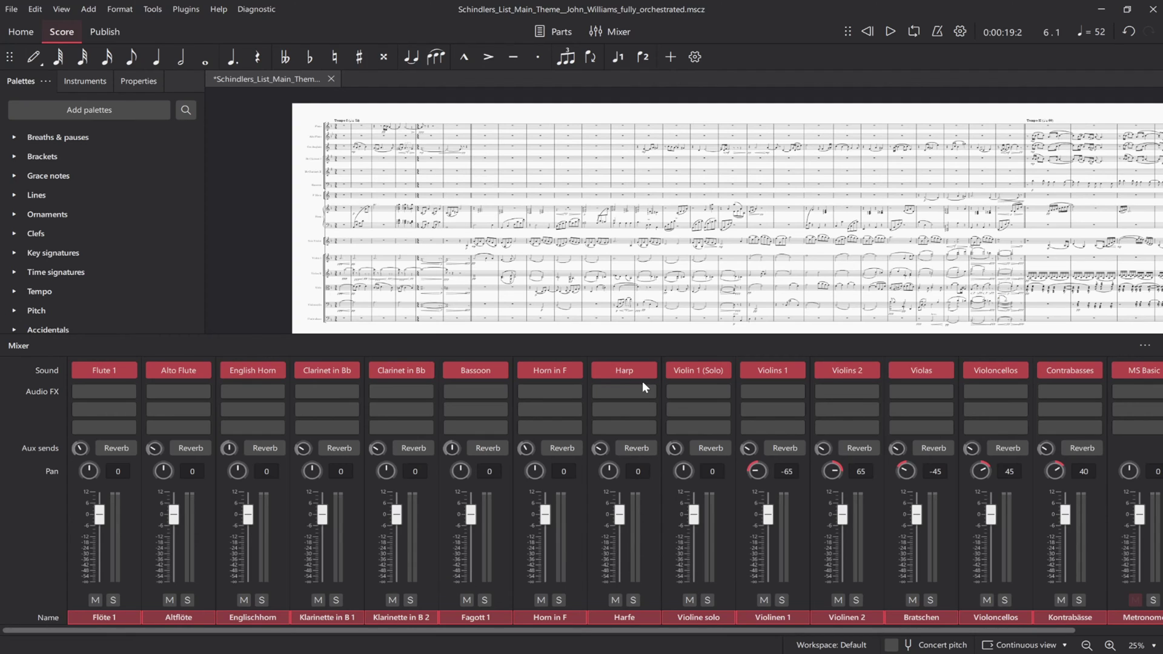
click(567, 471)
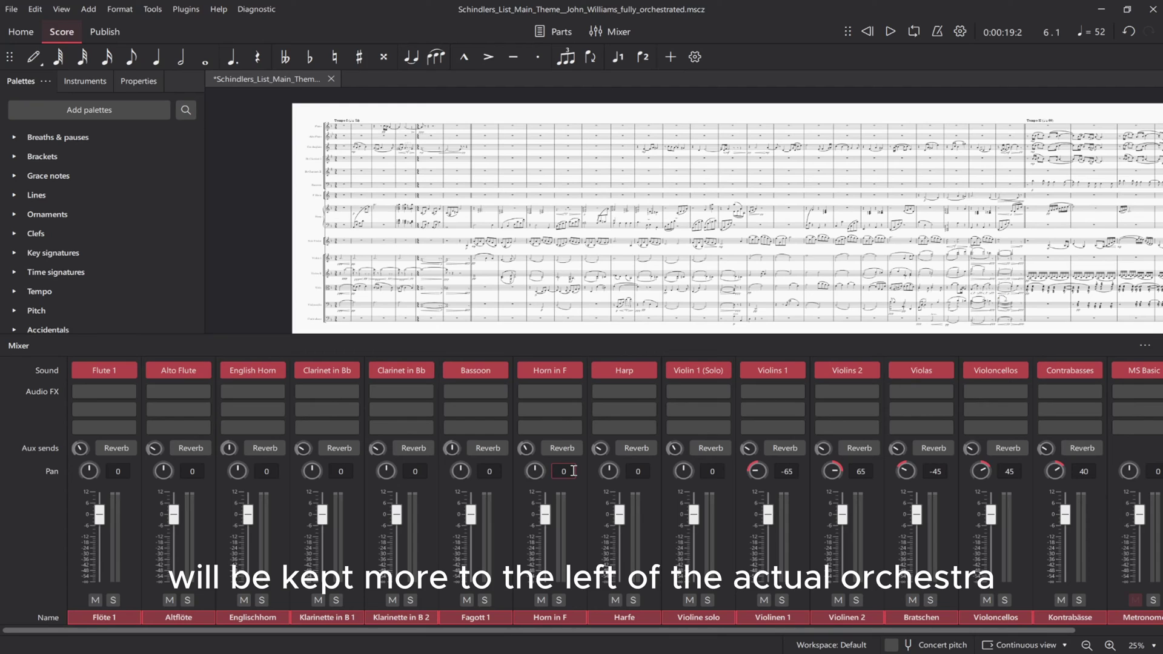
double_click(572, 469)
key(BackSpace)
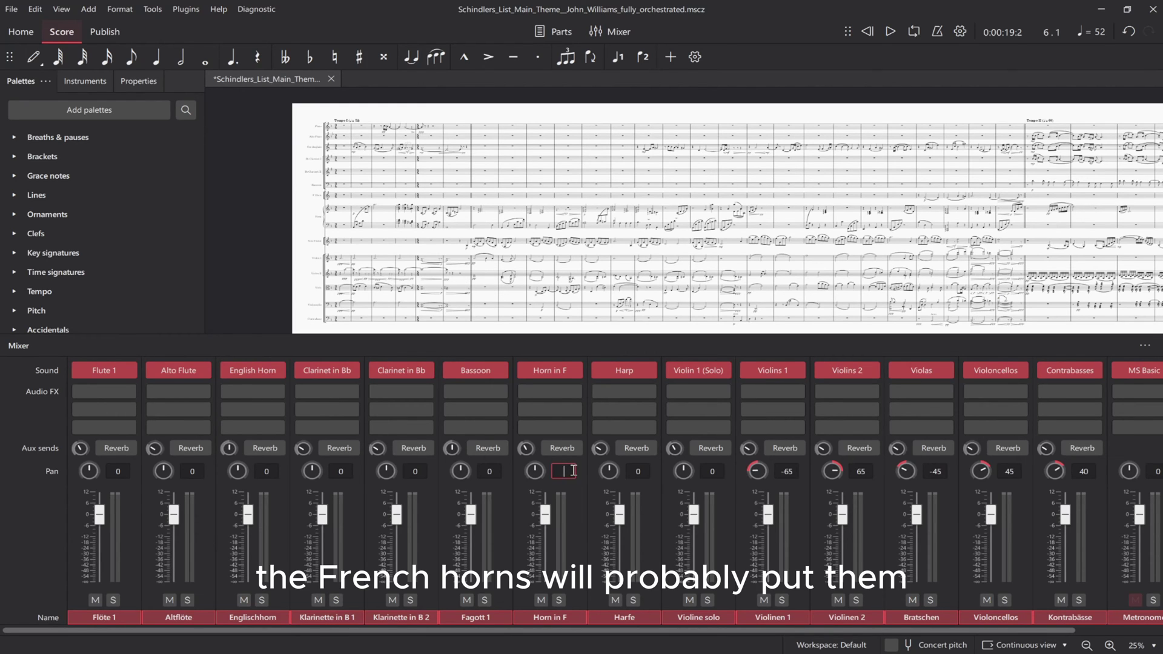
text(-12)
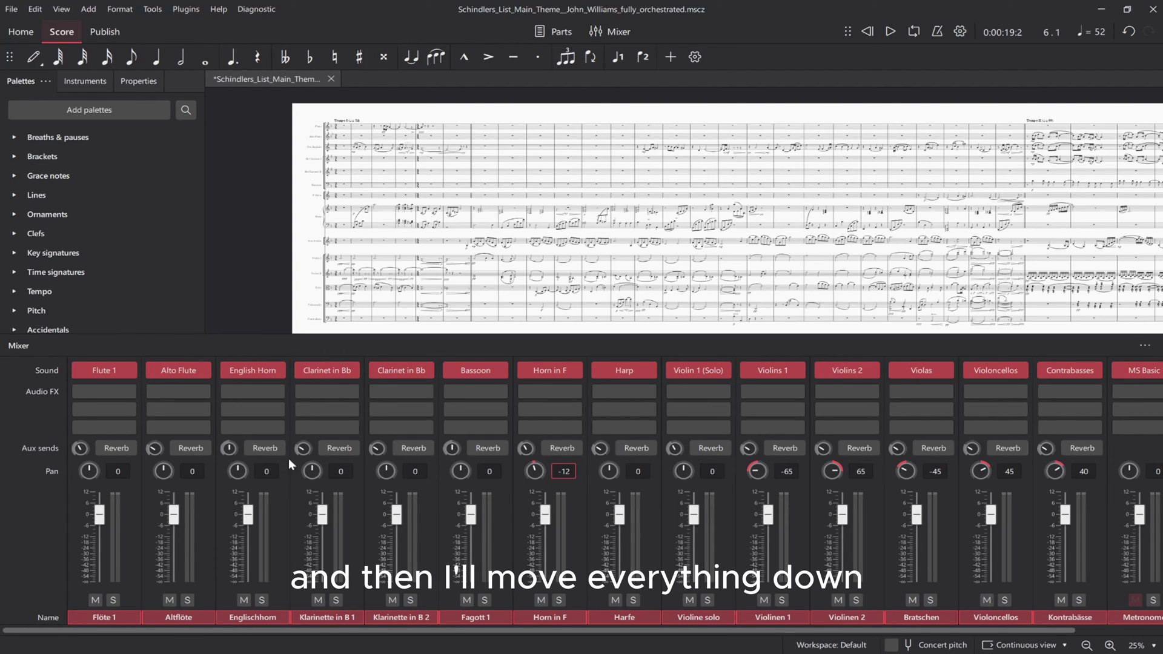
- Pan the Bassoon to -16, the second Clarinet in Bb to -18 and the first Clarinet in Bb to -20
click(492, 472)
text(-16)
click(418, 471)
text(-18)
click(342, 472)
text(-20)
- Pan the English Horn to -22, the Alto Flute to -24 and Flute 1 to -26
click(267, 472)
text(-22)
click(193, 472)
text(-24)
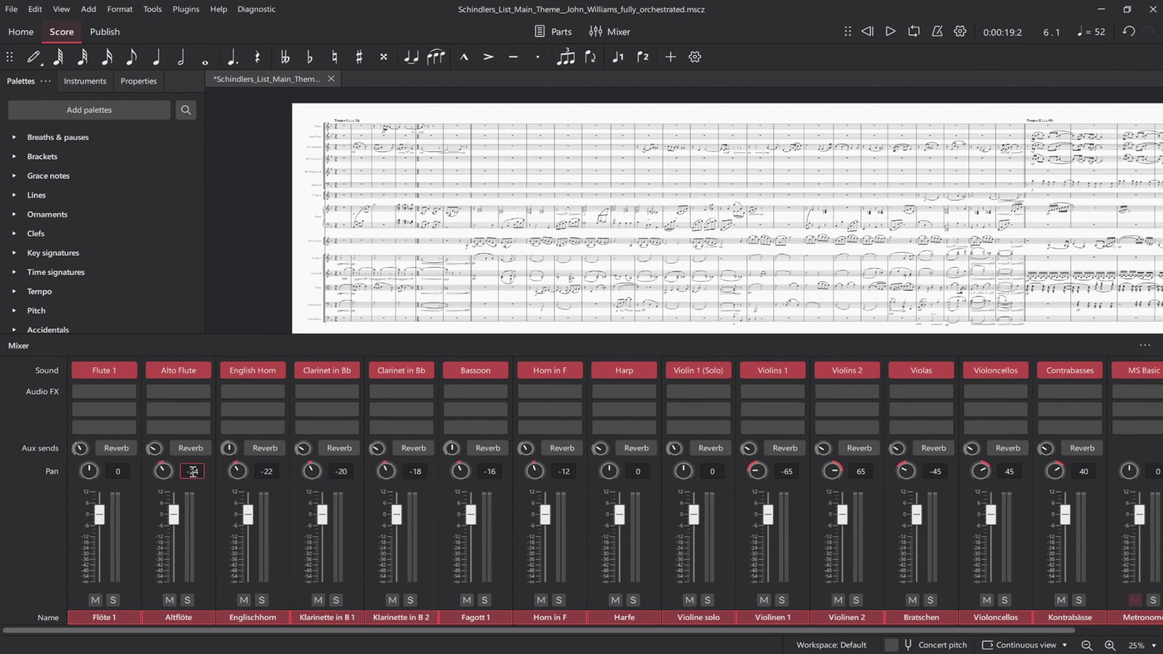
click(118, 471)
text(-26)
- Add the ProEQ audio effect to the Contrabasses, Violoncellos and Horn in F channels
drag(803, 628, 887, 628)
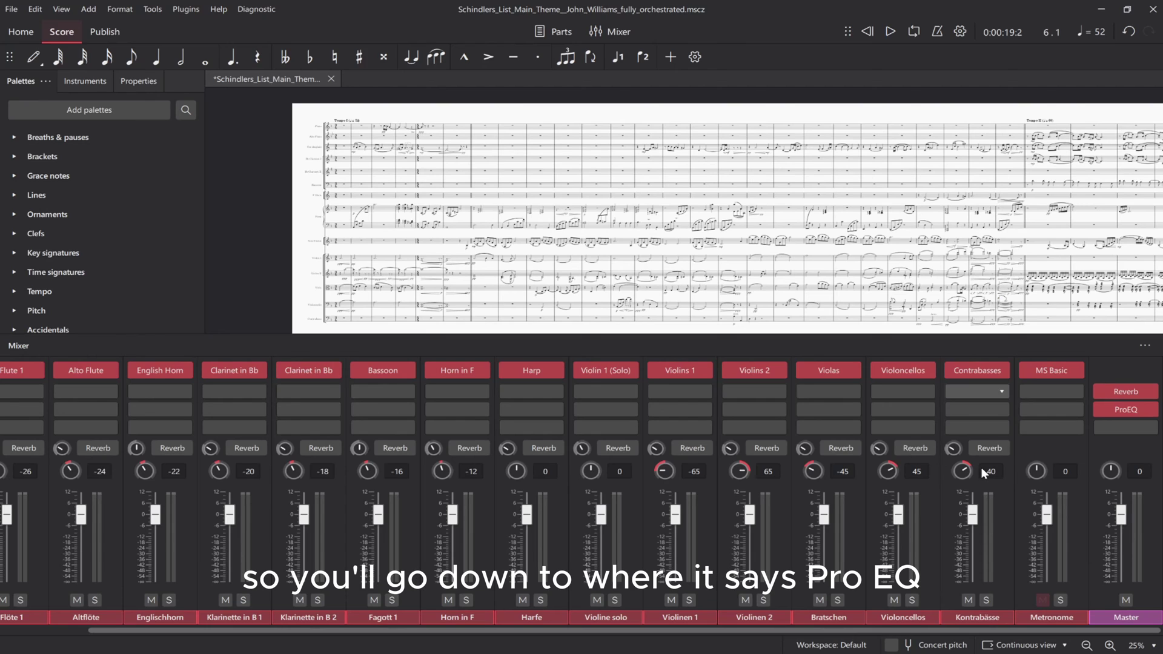
click(888, 552)
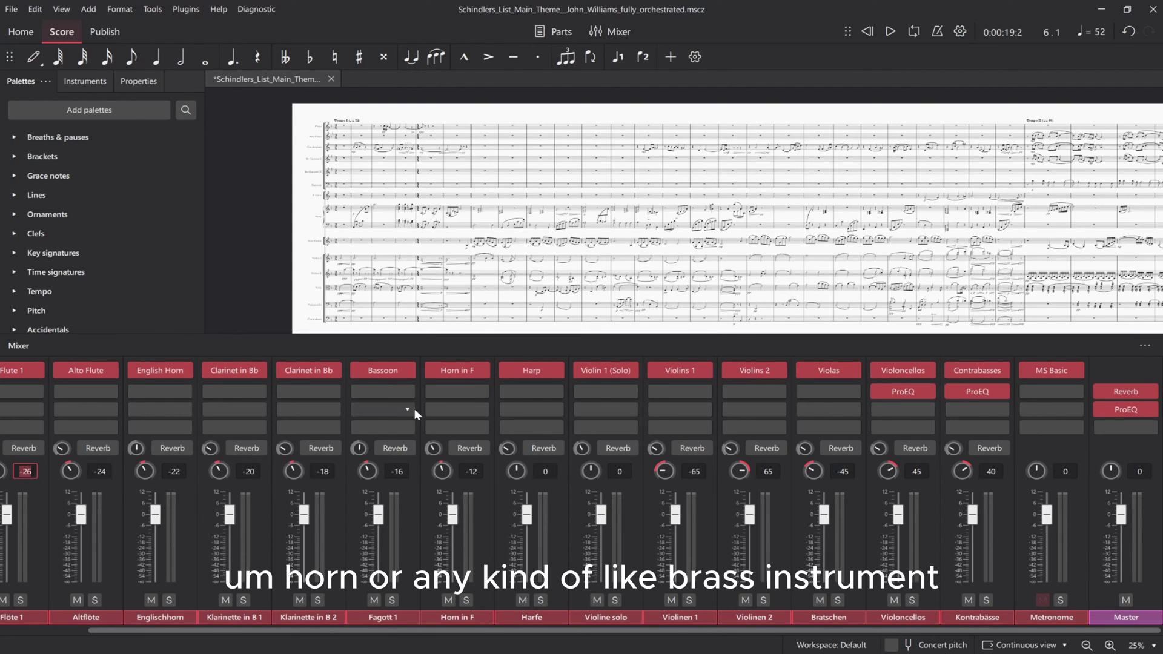
click(468, 391)
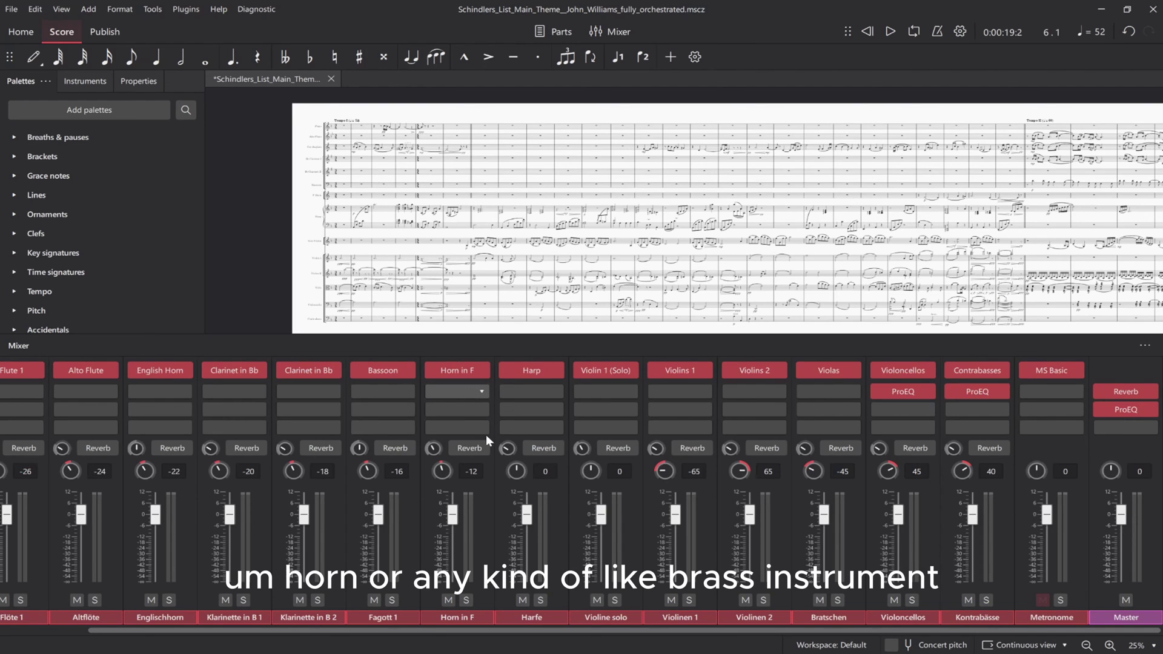
click(605, 556)
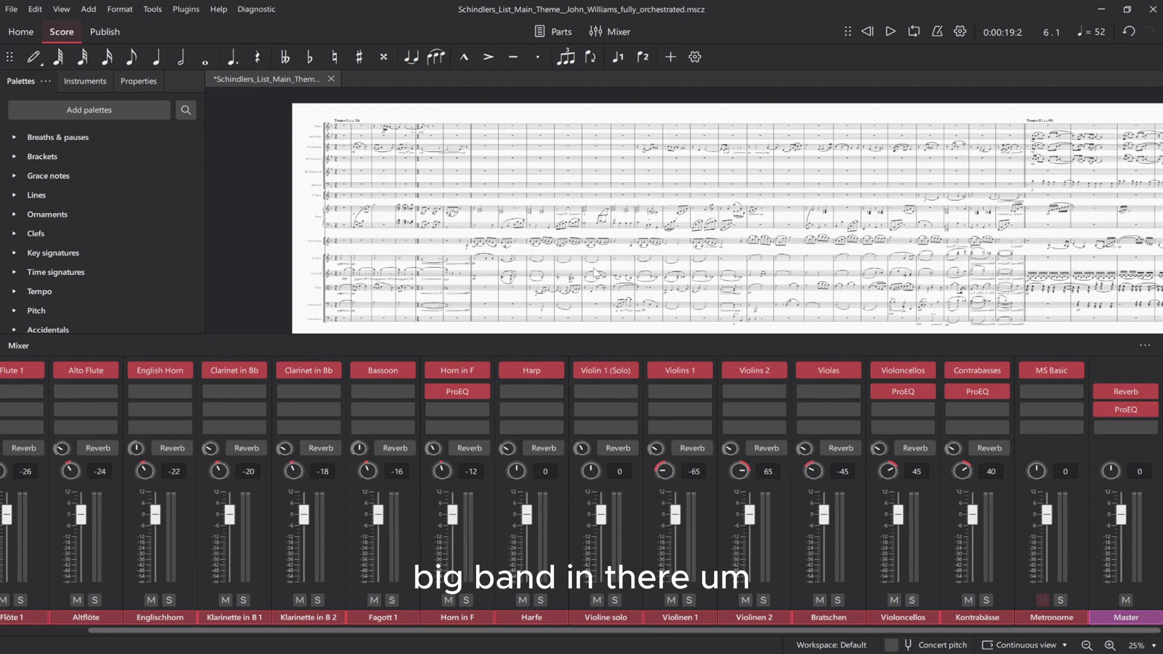
- Add the ProEQ audio effect to the Violas and all remaining instrument channels, from Flute 1 through Violins 2
click(891, 176)
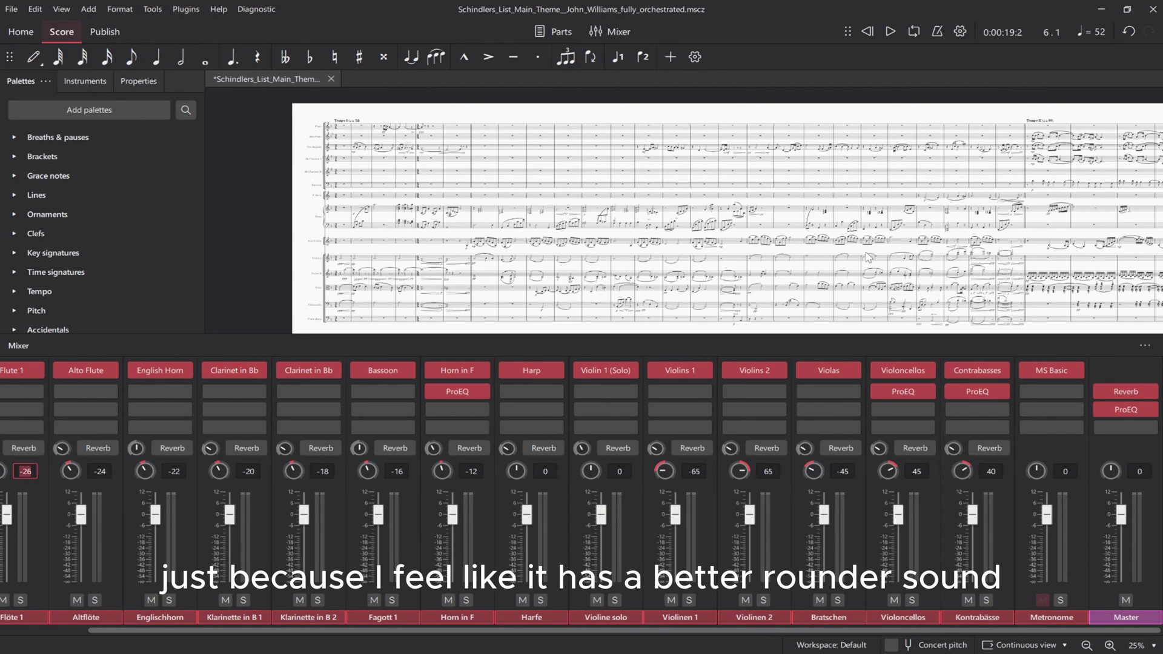
click(827, 390)
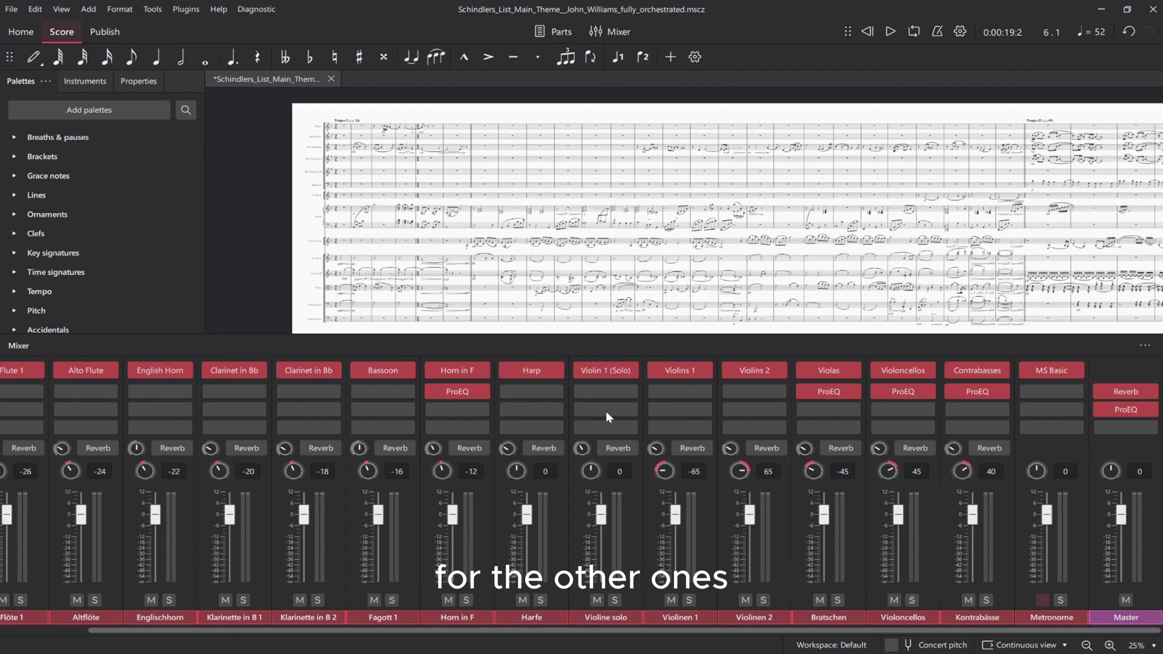
click(25, 471)
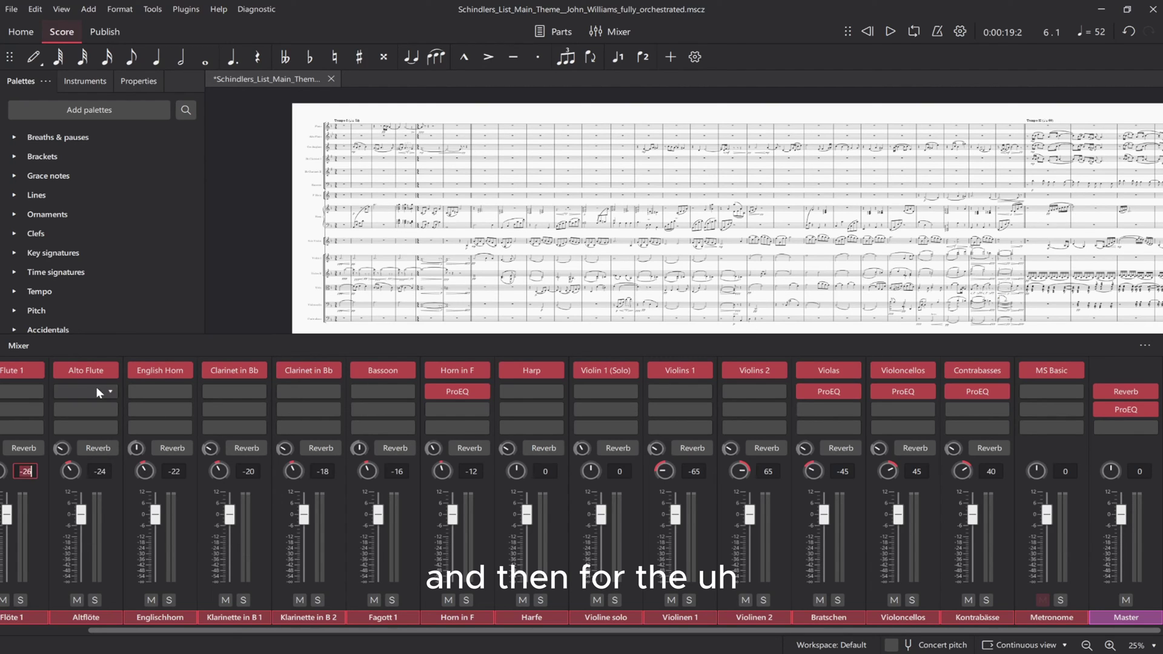
click(151, 391)
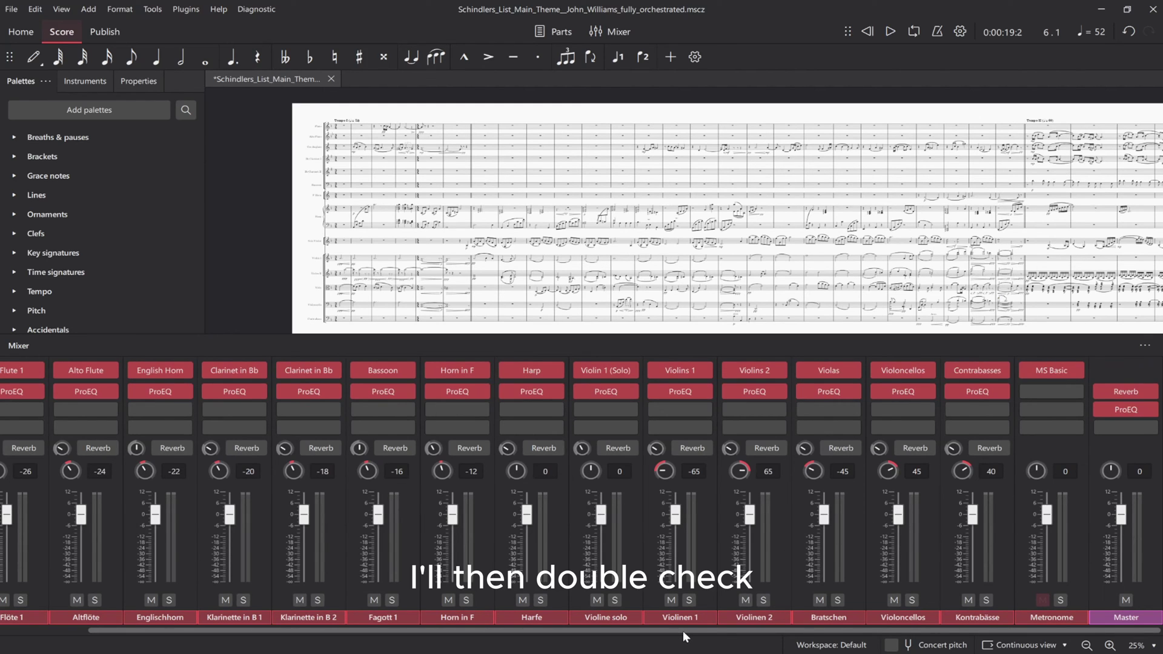
- Check the effects and panning on every mixer channel, play the score from the beginning, and pause playback
scroll(674, 629, left, 2)
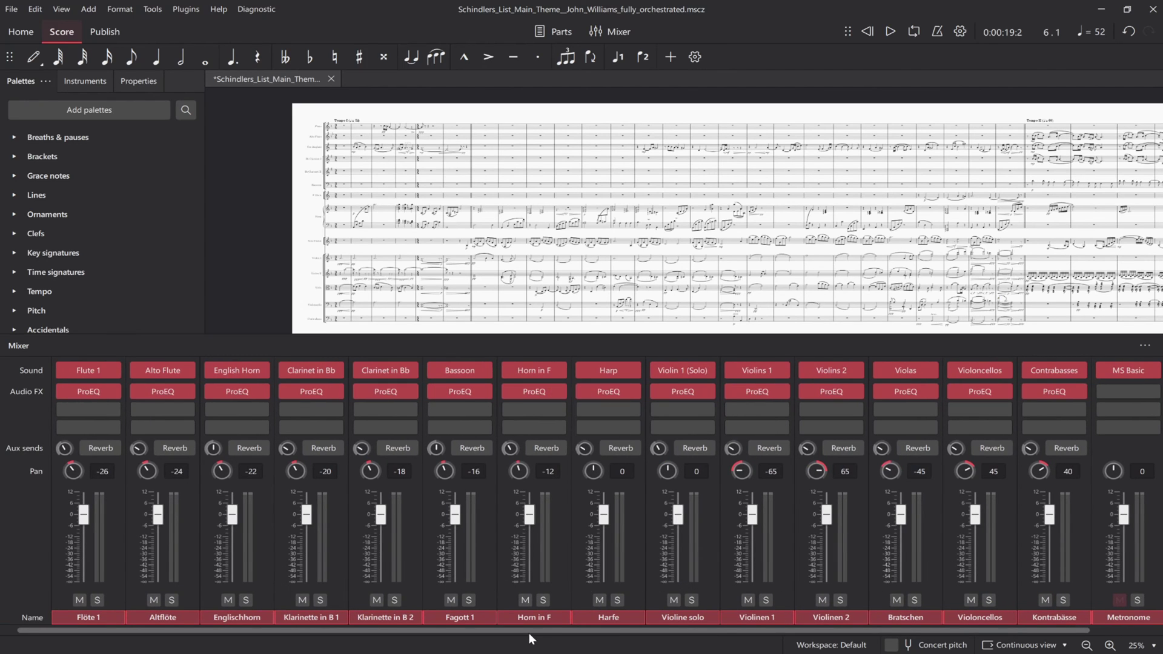
scroll(529, 634, right, 2)
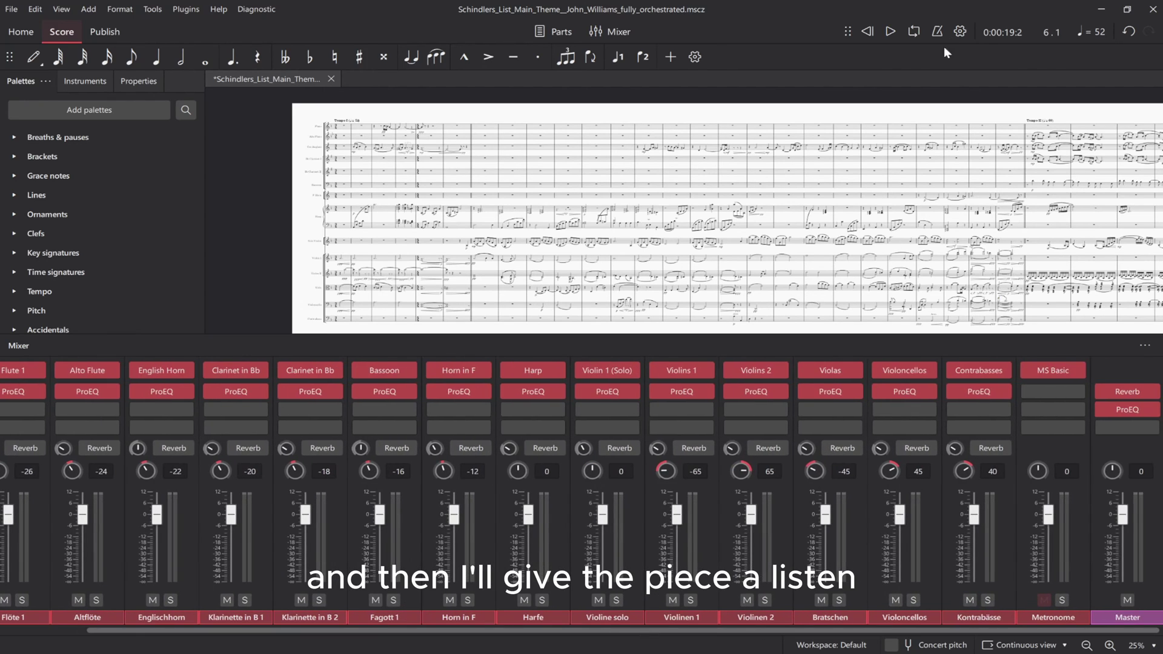
click(867, 31)
click(890, 31)
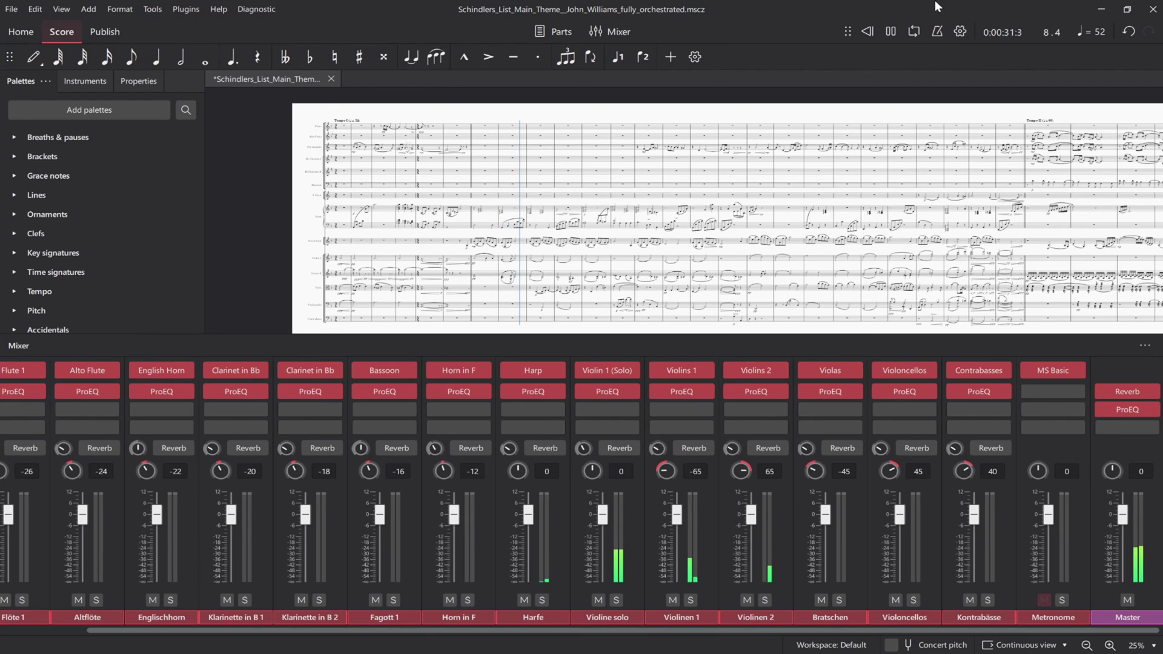
click(890, 32)
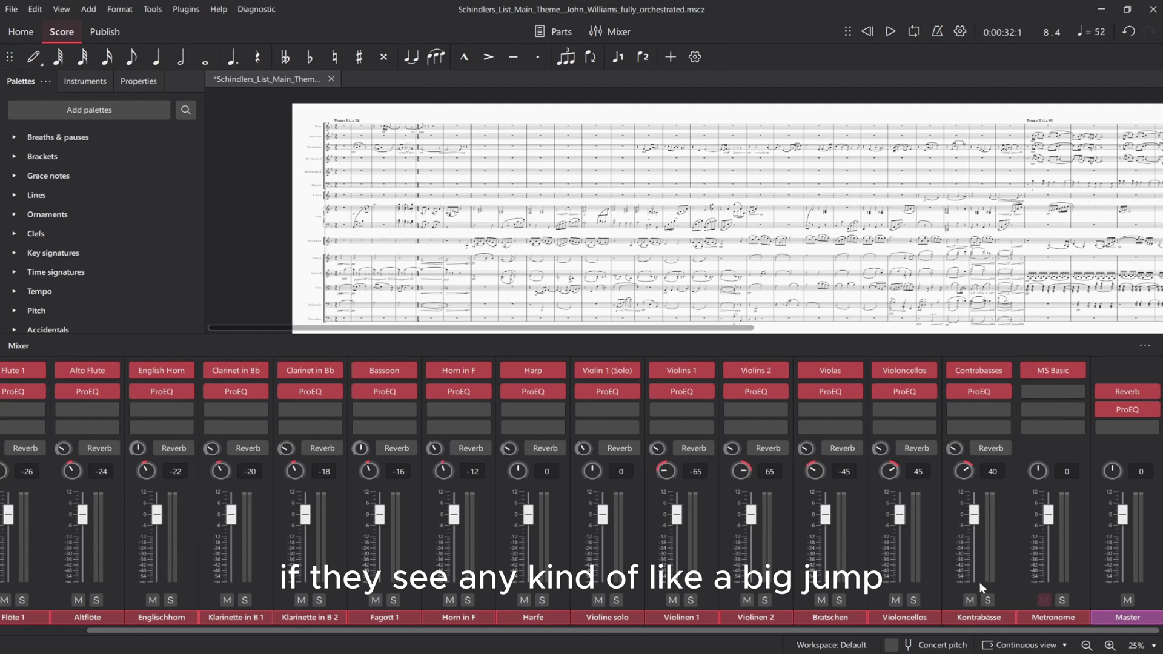
- Examine the Solo Violin entrance around measure 7 up close in the score, selecting its D4 eighth note
scroll(510, 295, up, 2)
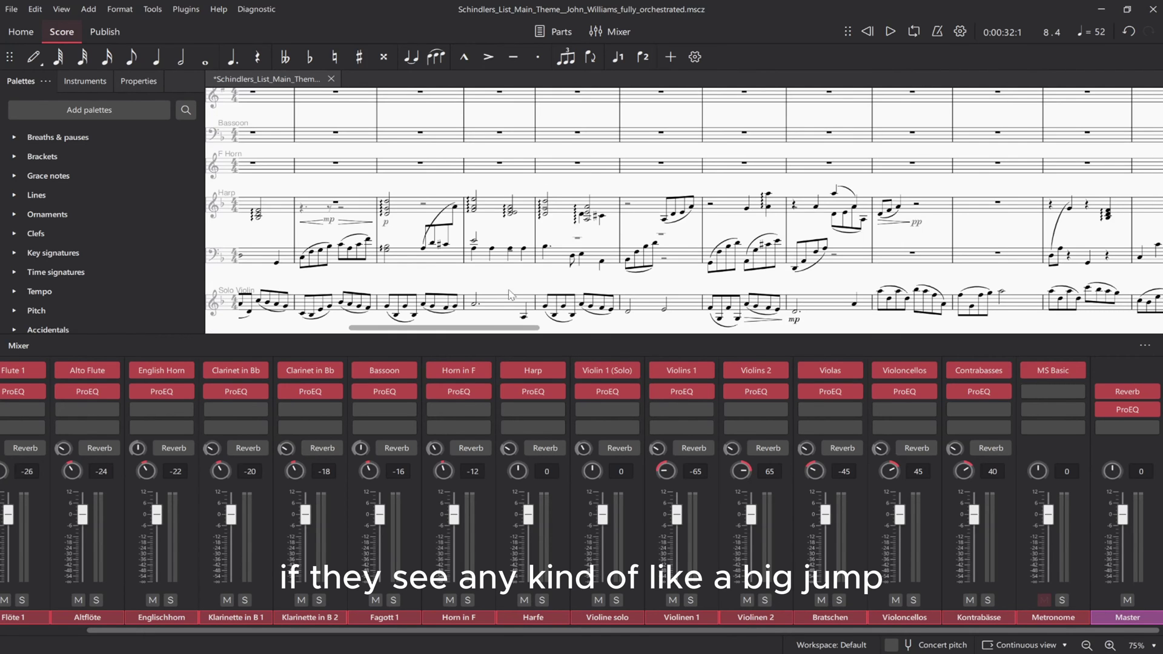
drag(415, 280, 953, 190)
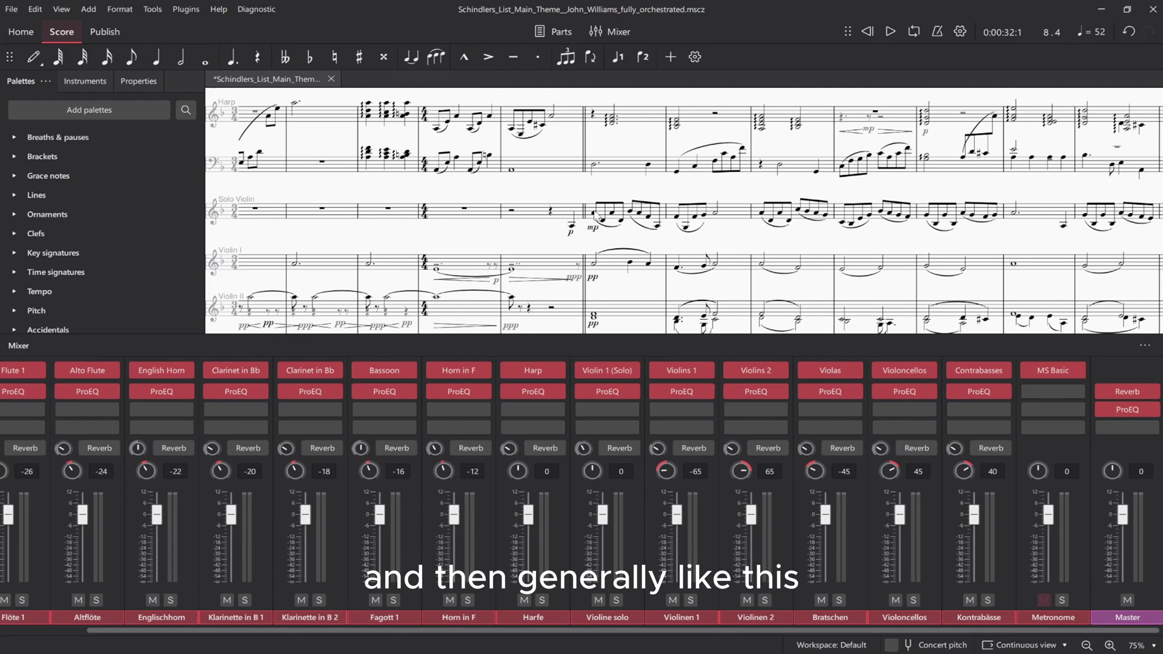
click(602, 220)
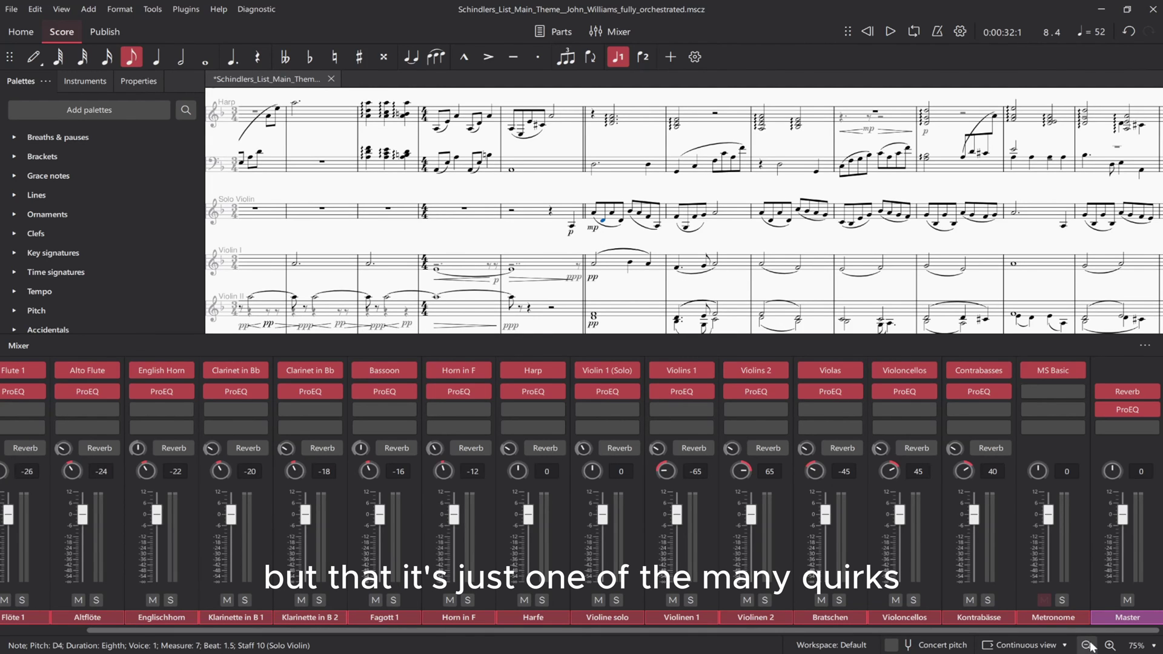
scroll(788, 277, down, 3)
scroll(671, 327, right, 3)
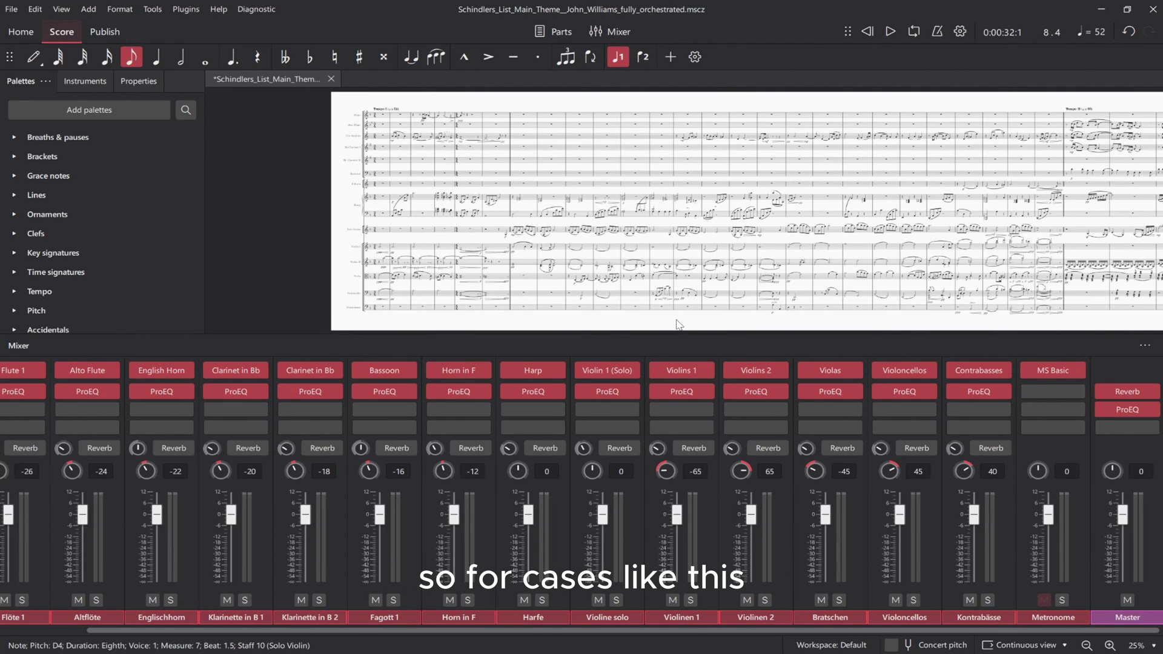
- Switch the solo violin channel's sound to Violins 1 and play the score from the beginning
mouse_move(631, 374)
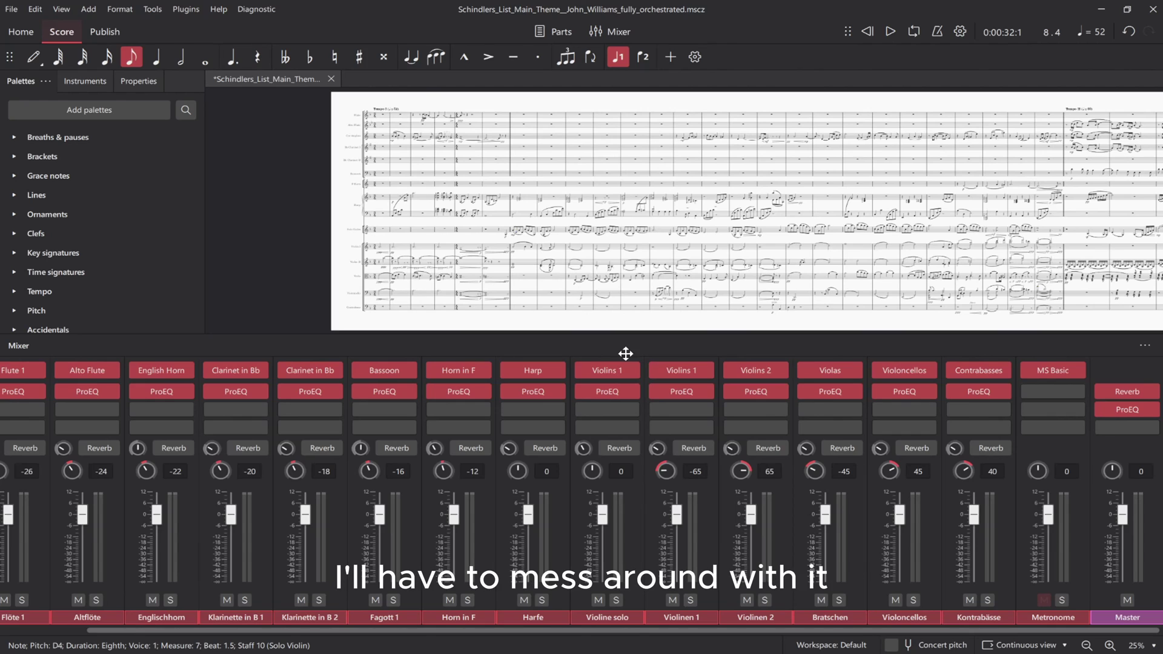
click(876, 32)
key(space)
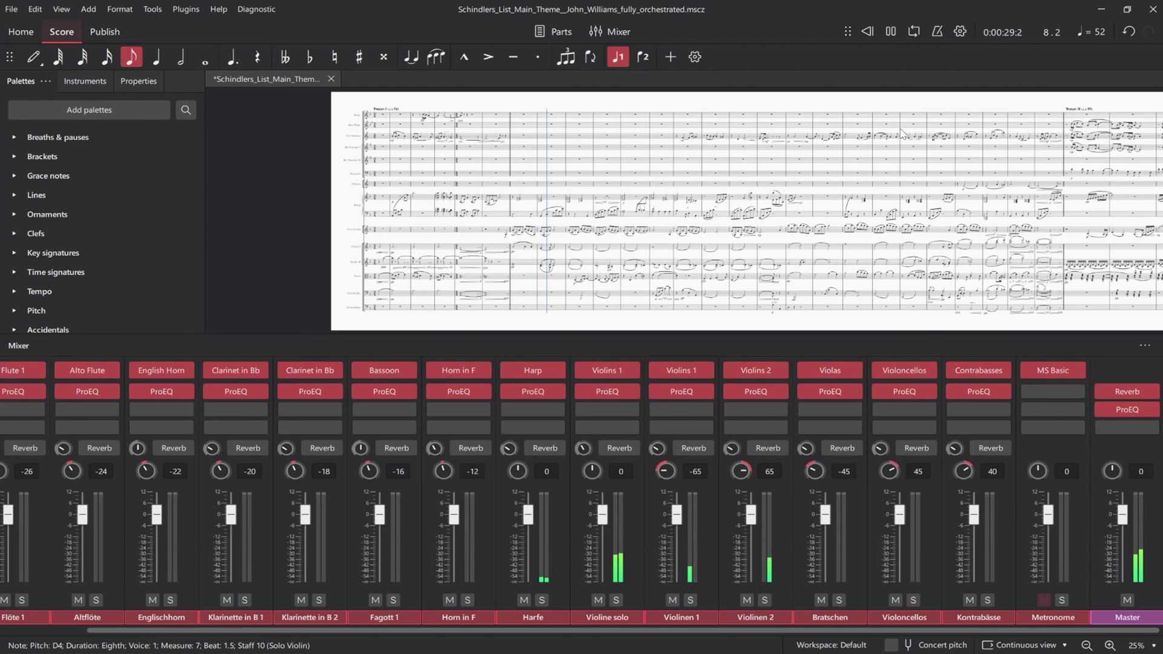
- Add the Reverb audio effect to the solo violin channel and replay the score from the beginning while watching the channel levels
click(892, 33)
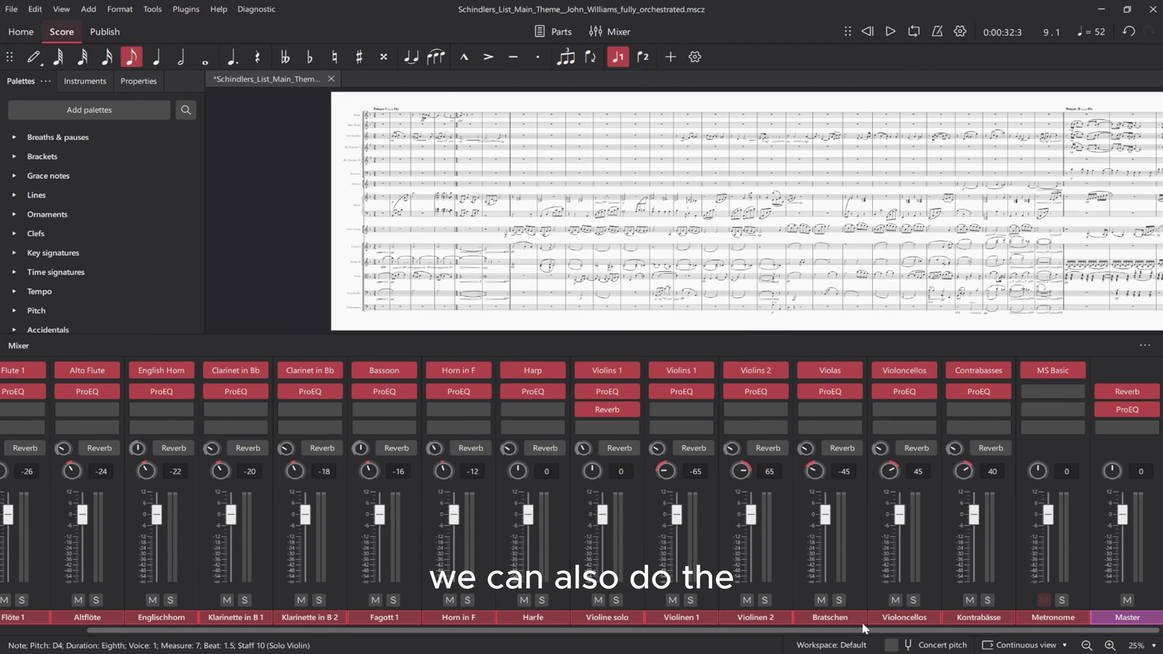
drag(870, 627, 851, 625)
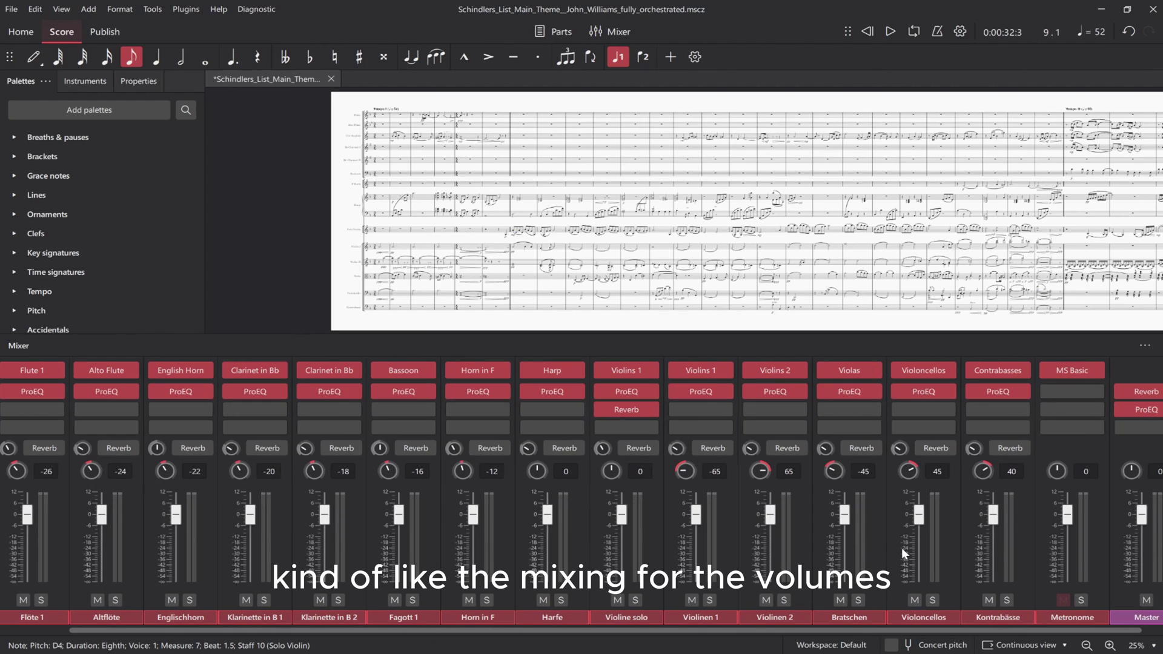
drag(837, 629, 715, 631)
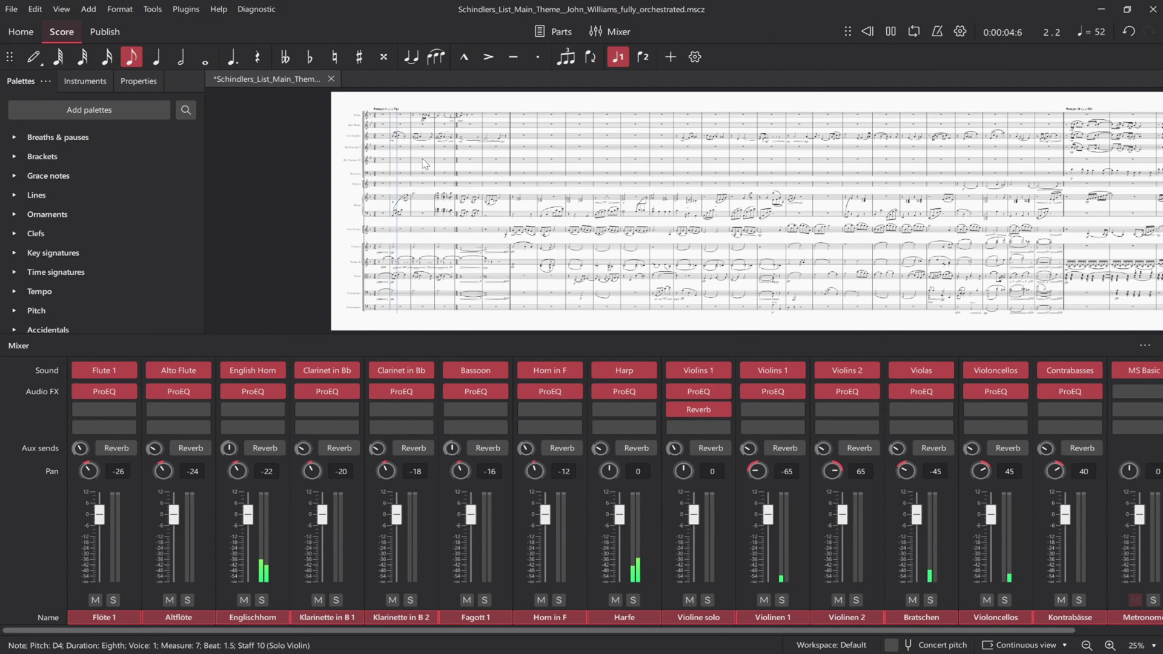
- Pause playback and examine the written dynamics of the harp, strings and woodwinds in the opening measures up close
click(893, 39)
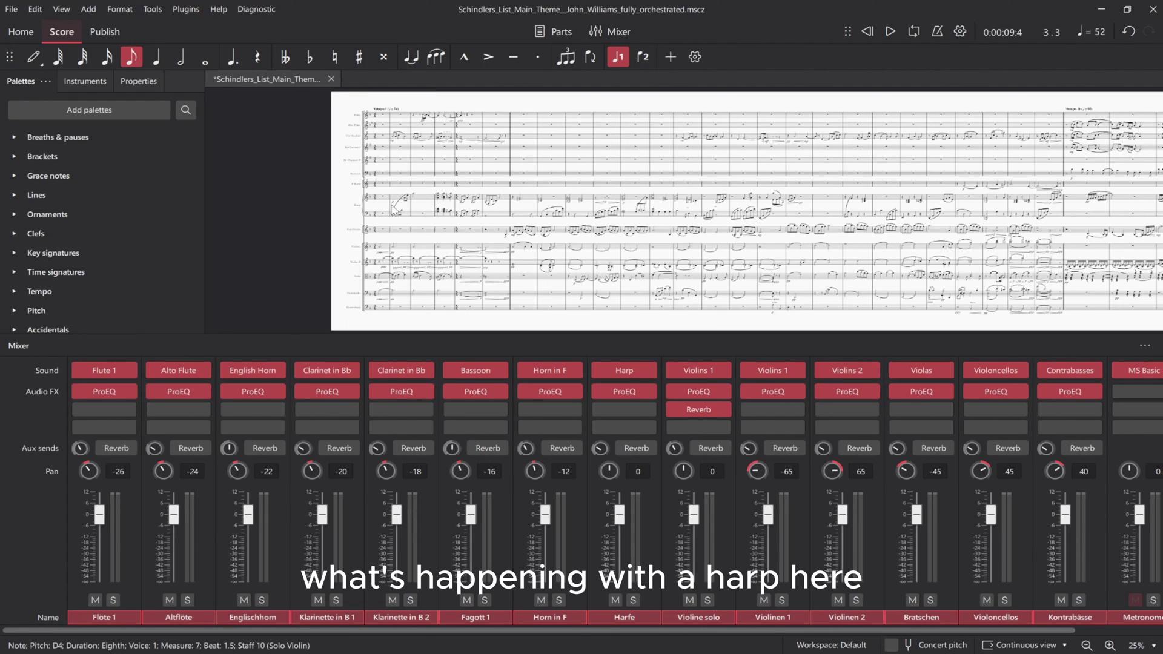
click(1110, 646)
scroll(367, 252, down, 2)
drag(539, 221, 572, 257)
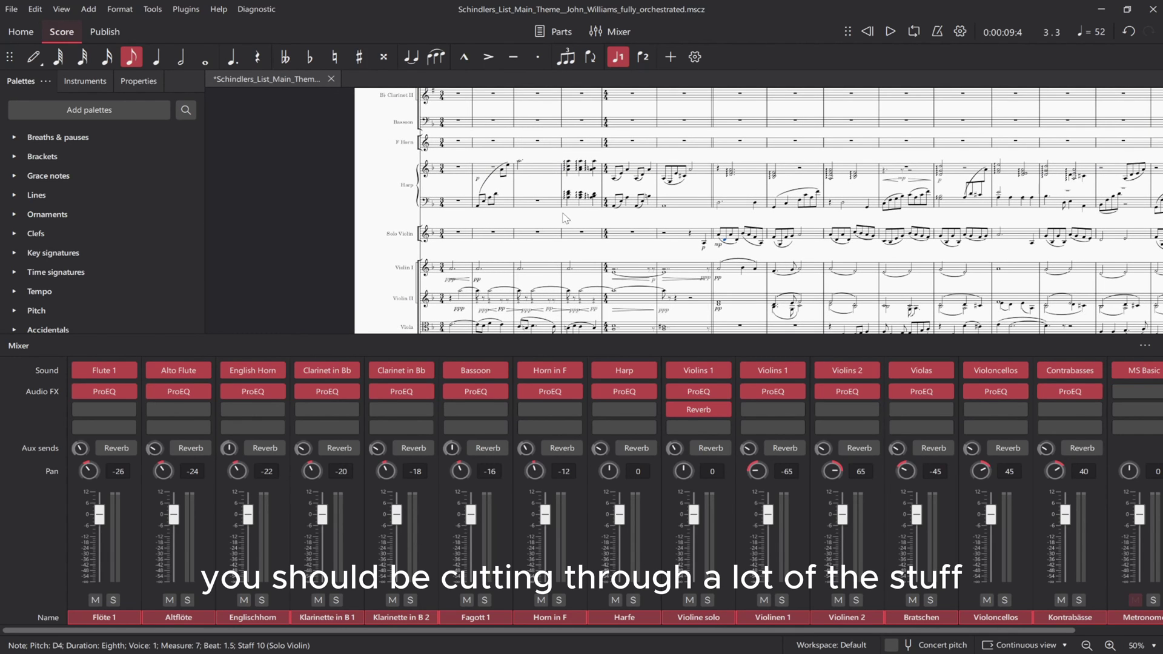
scroll(565, 218, down, 3)
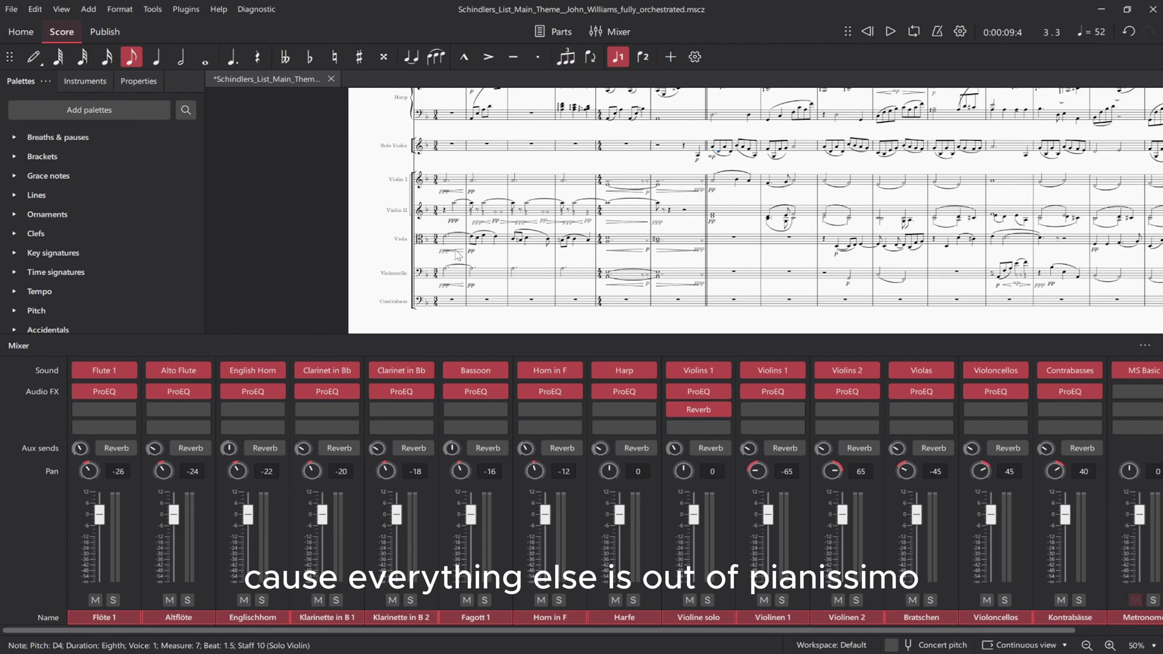
scroll(481, 262, up, 3)
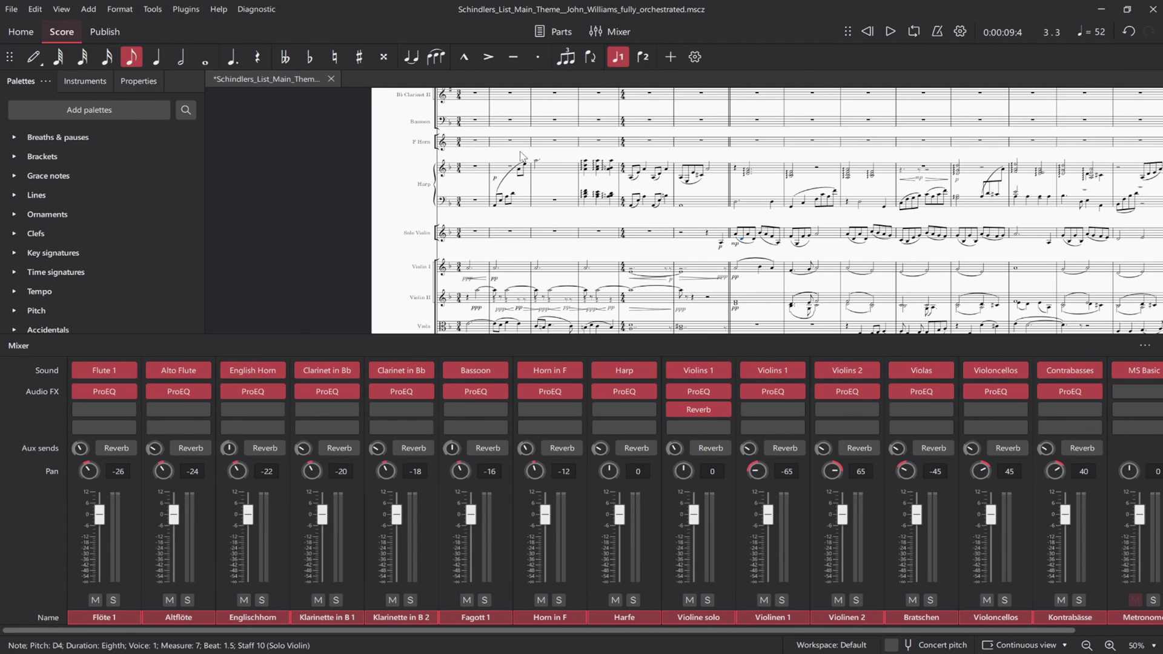
scroll(478, 278, up, 4)
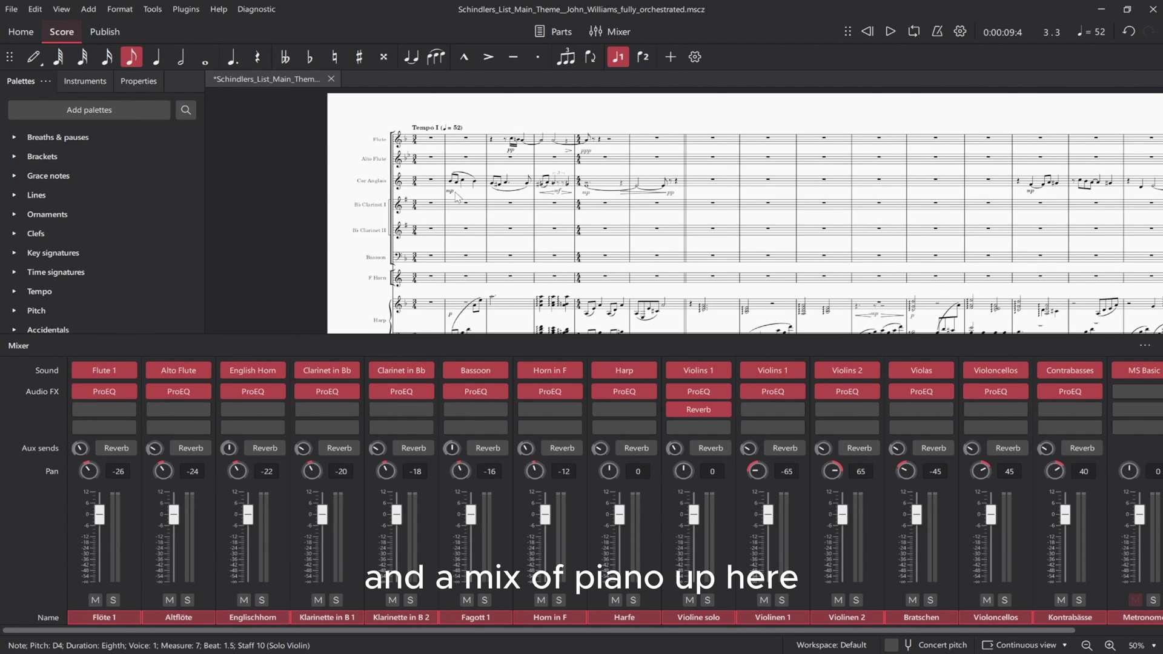
scroll(519, 246, down, 3)
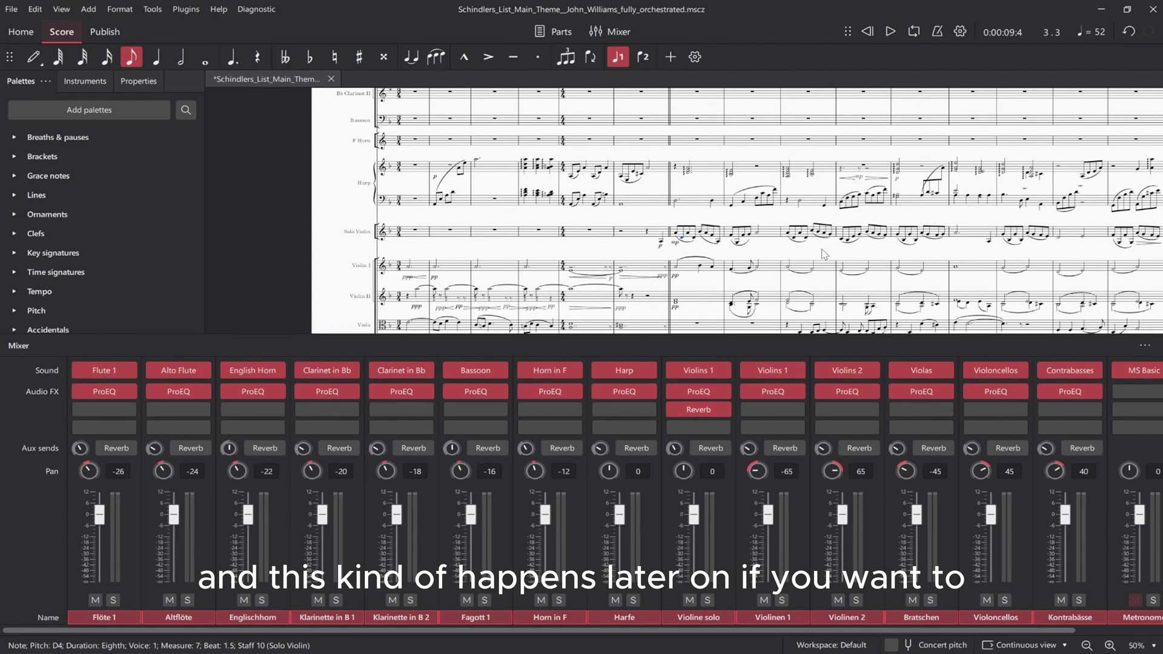
- Rebalance the mixer volumes by slightly raising the harp, bassoon, second violins and violas and lowering the flute and first violins
key(Escape)
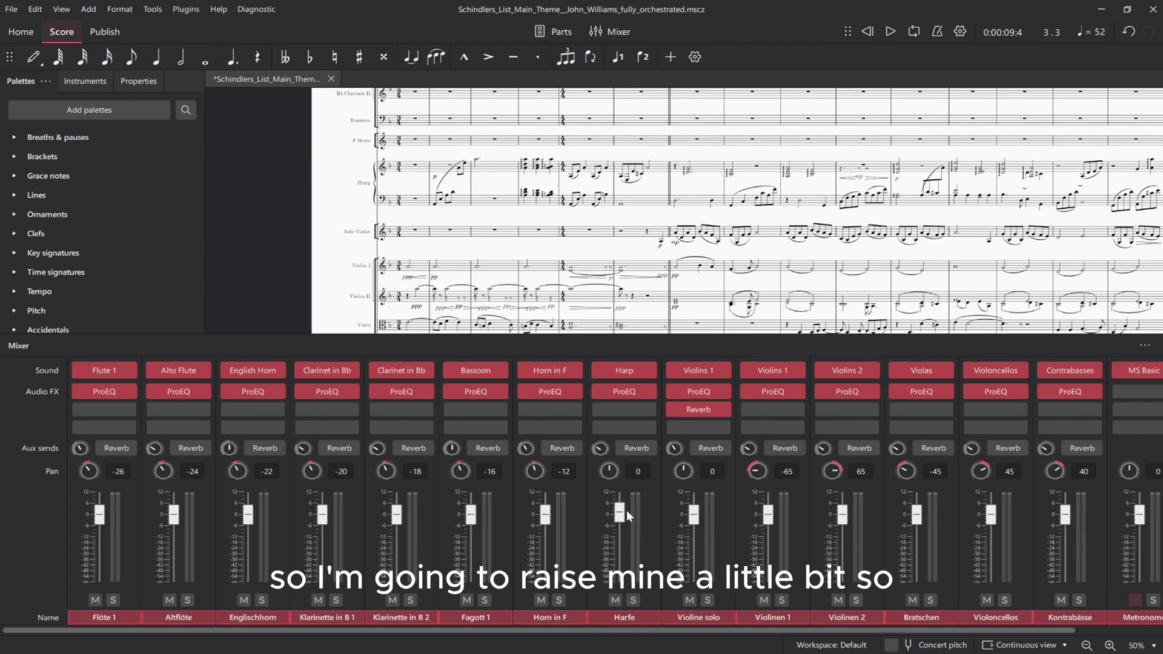
drag(725, 630, 790, 632)
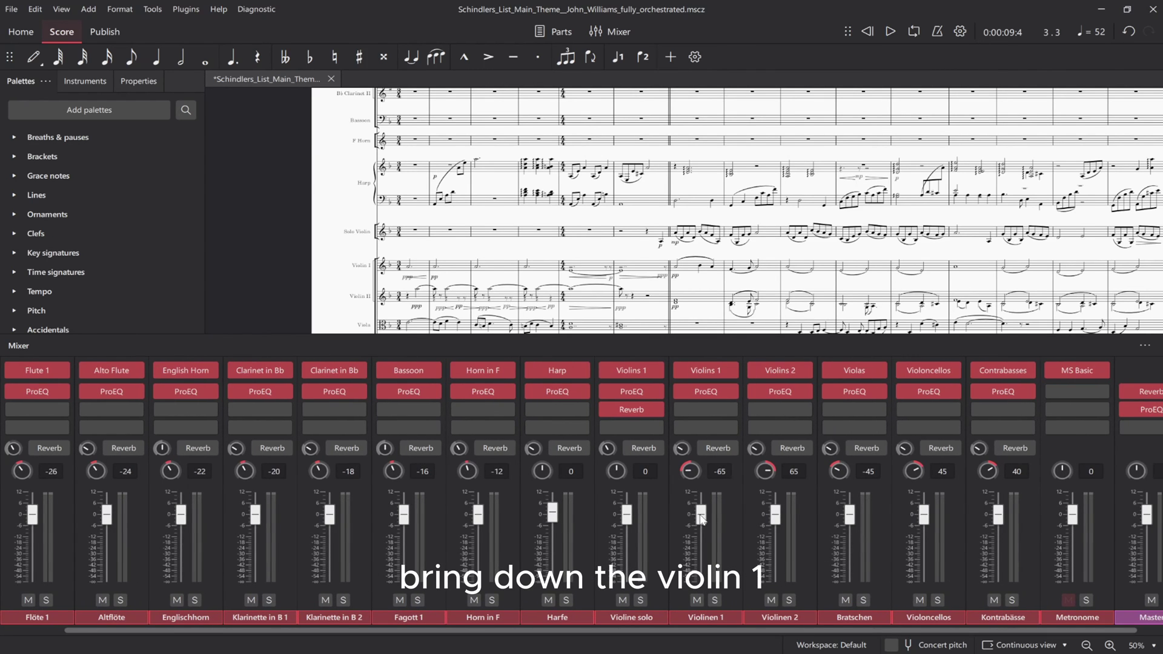
drag(701, 519, 703, 522)
scroll(707, 469, right, 1)
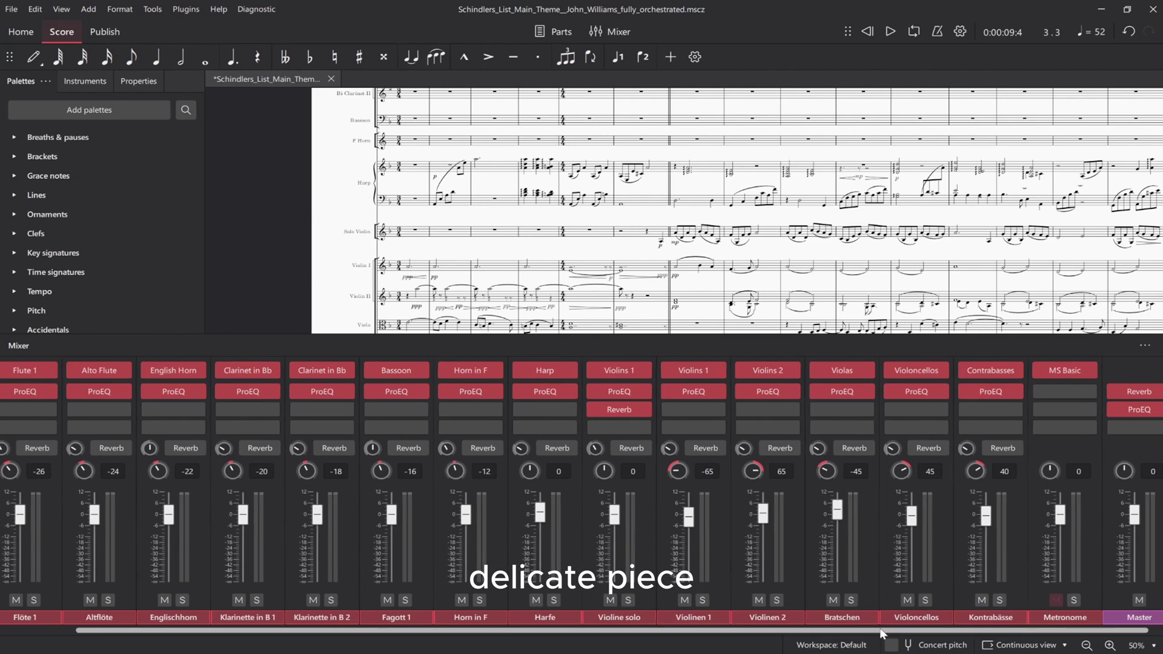
drag(885, 628, 791, 618)
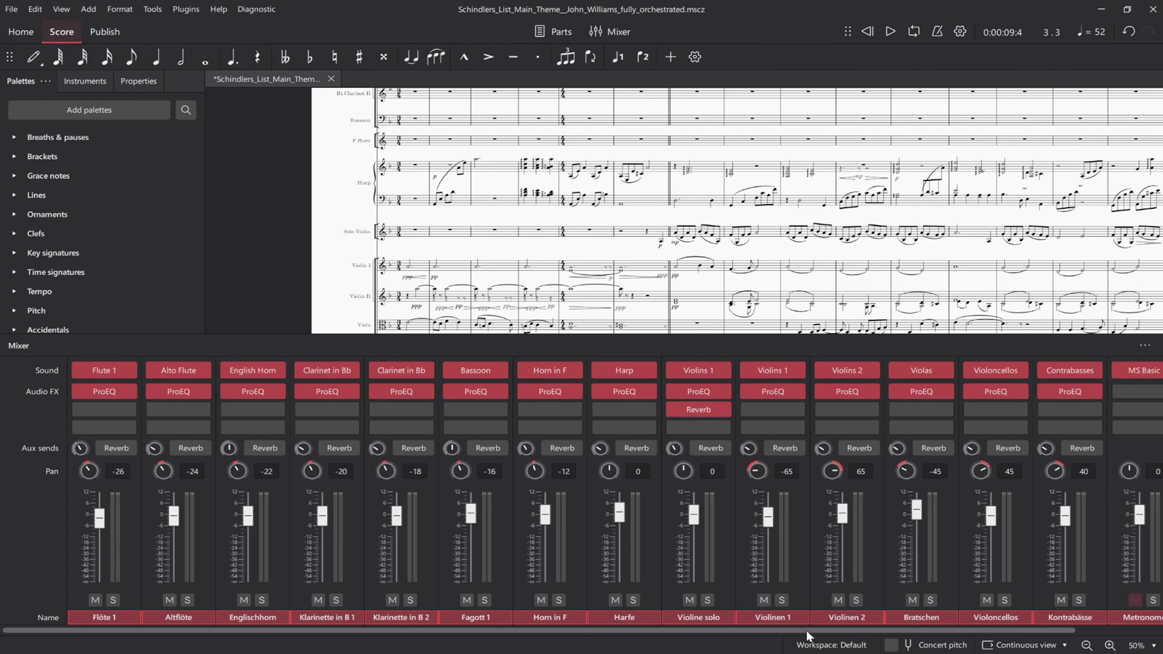
- Play the score from the beginning while following the parts and channel levels, and pause at measure 19
click(866, 38)
click(892, 34)
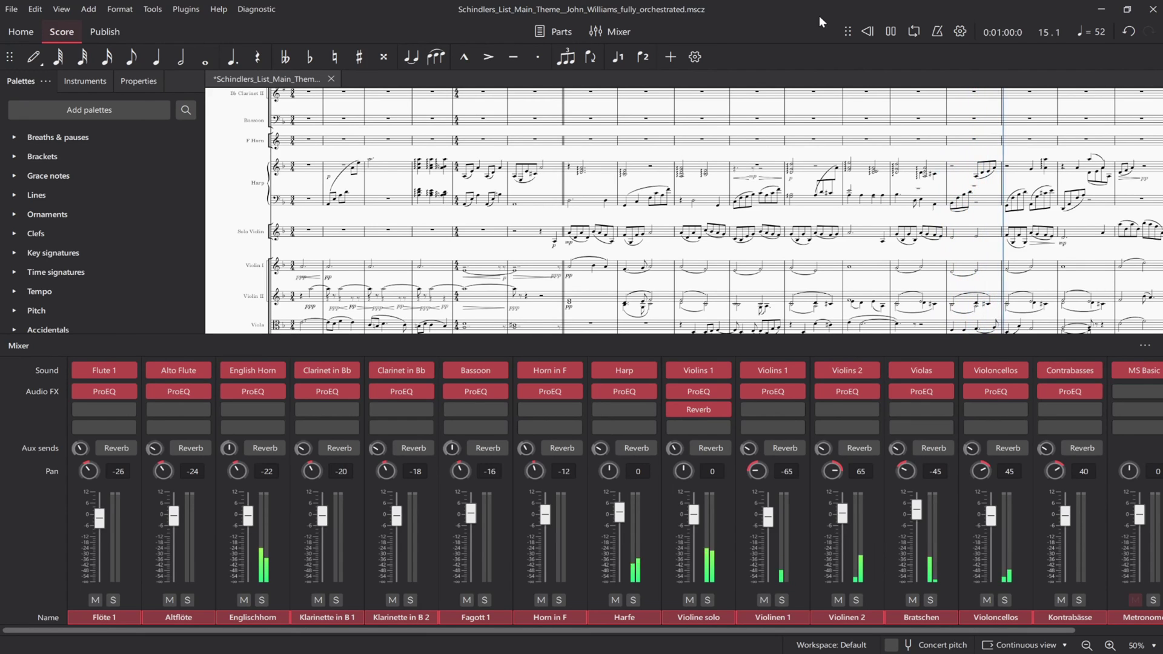
scroll(896, 210, up, 2)
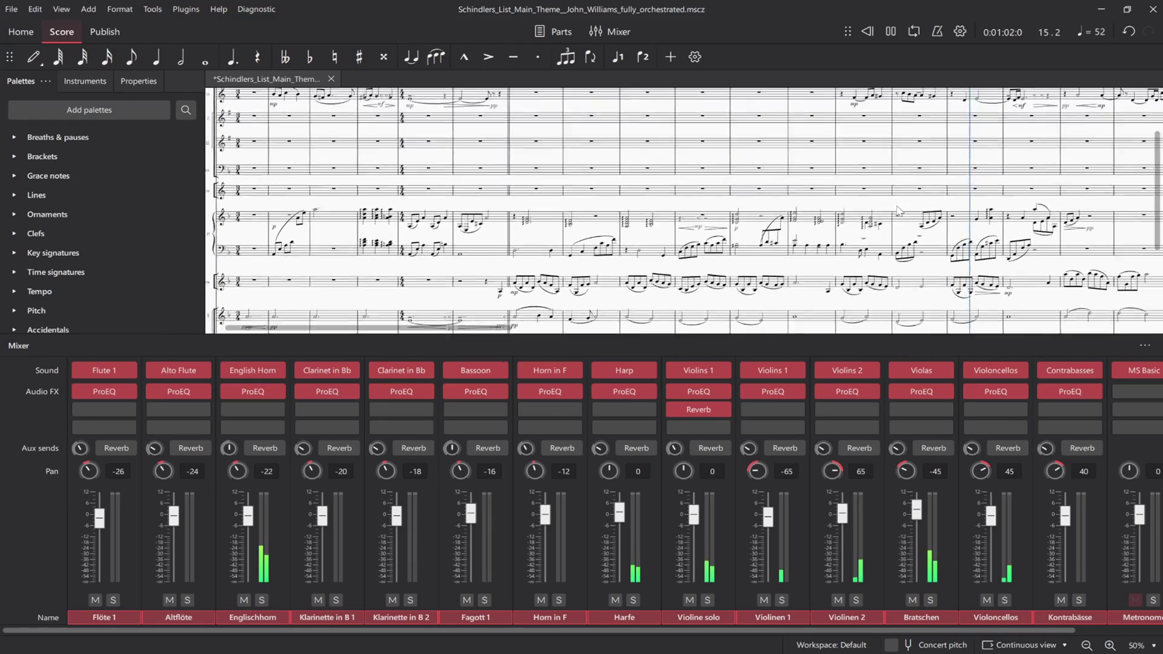
scroll(898, 210, up, 2)
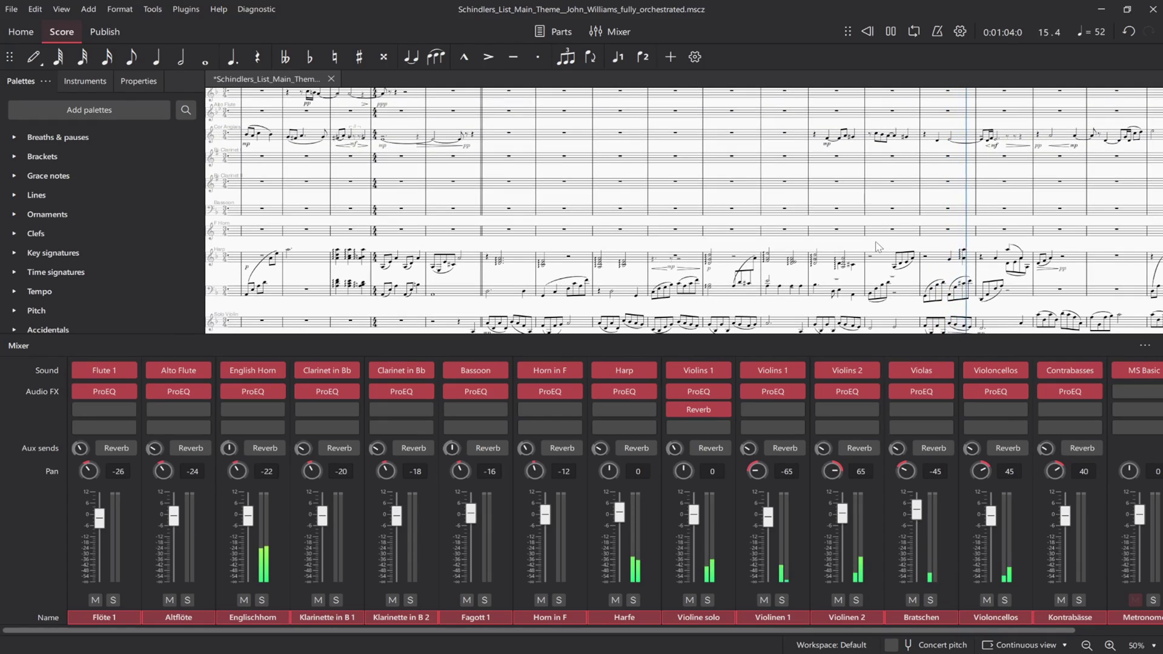
drag(878, 246, 611, 125)
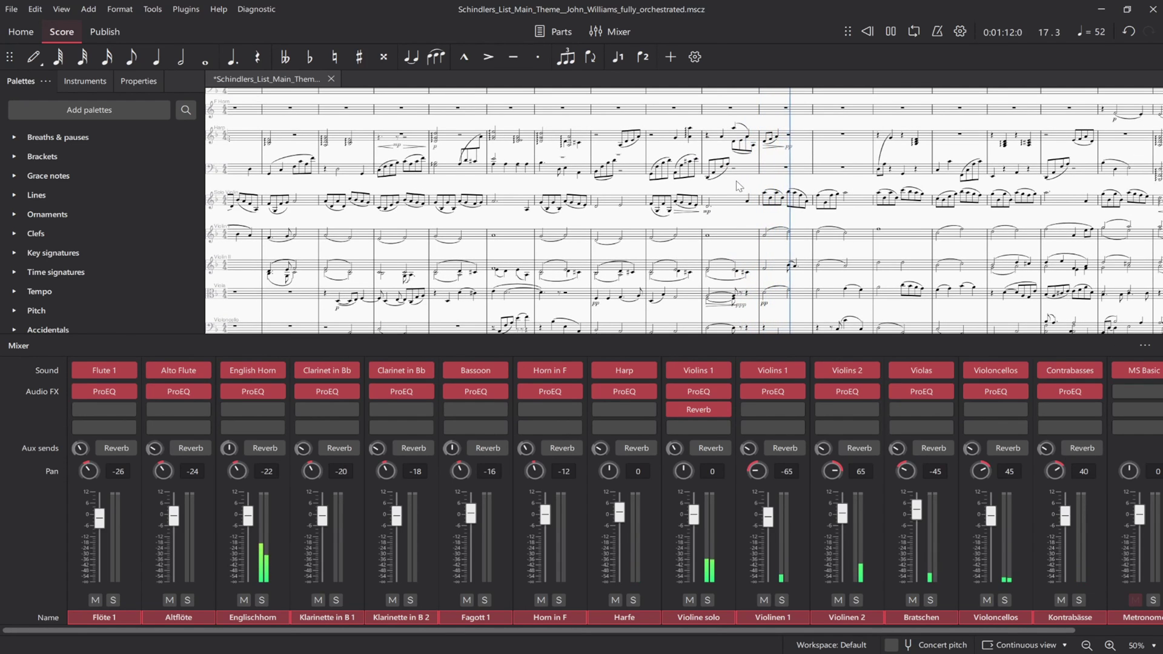
drag(739, 185, 626, 200)
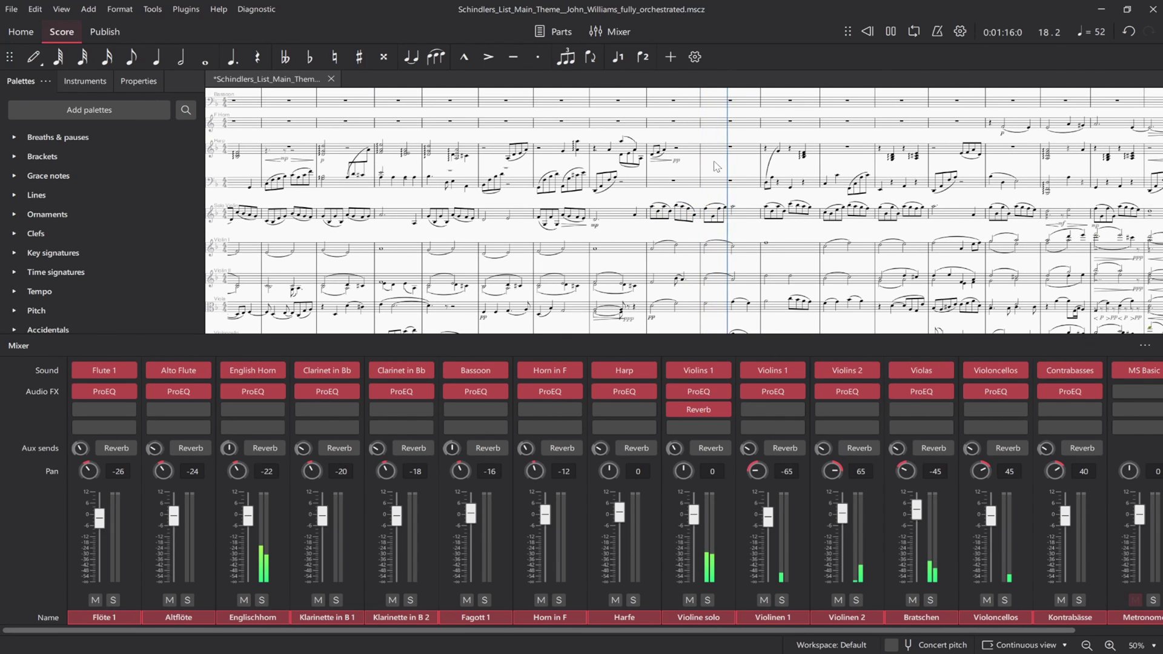
click(888, 34)
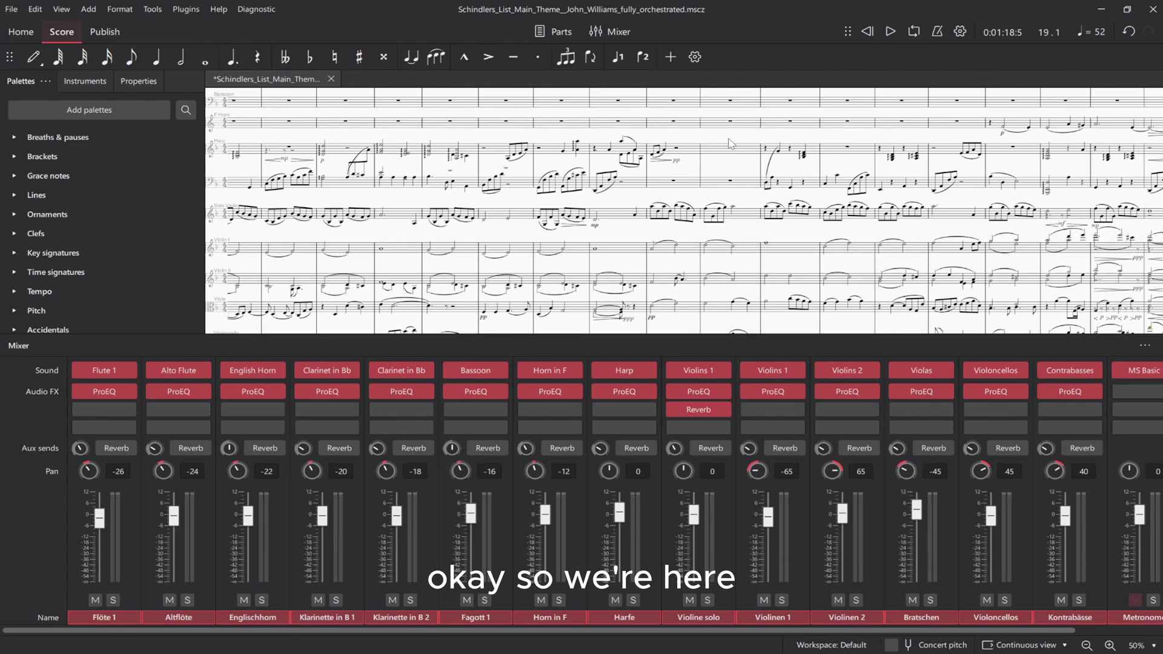
- Lower the English horn channel's volume slightly and select the Cor Anglais mf dynamic in measure 16
drag(713, 135, 716, 255)
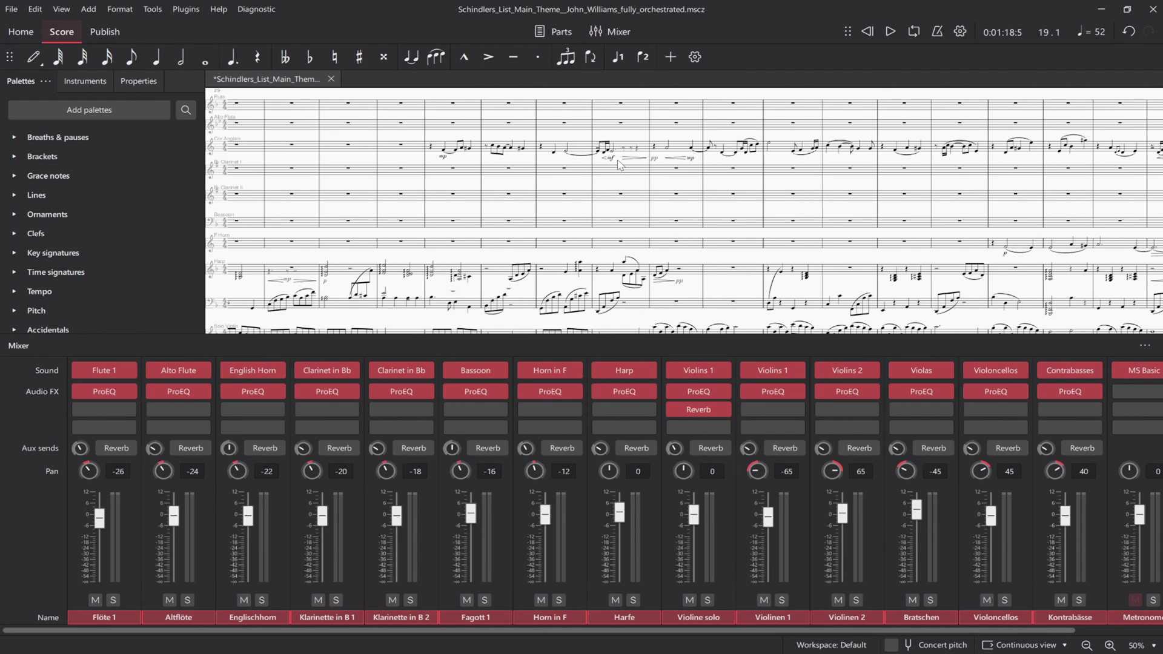
drag(694, 262, 760, 176)
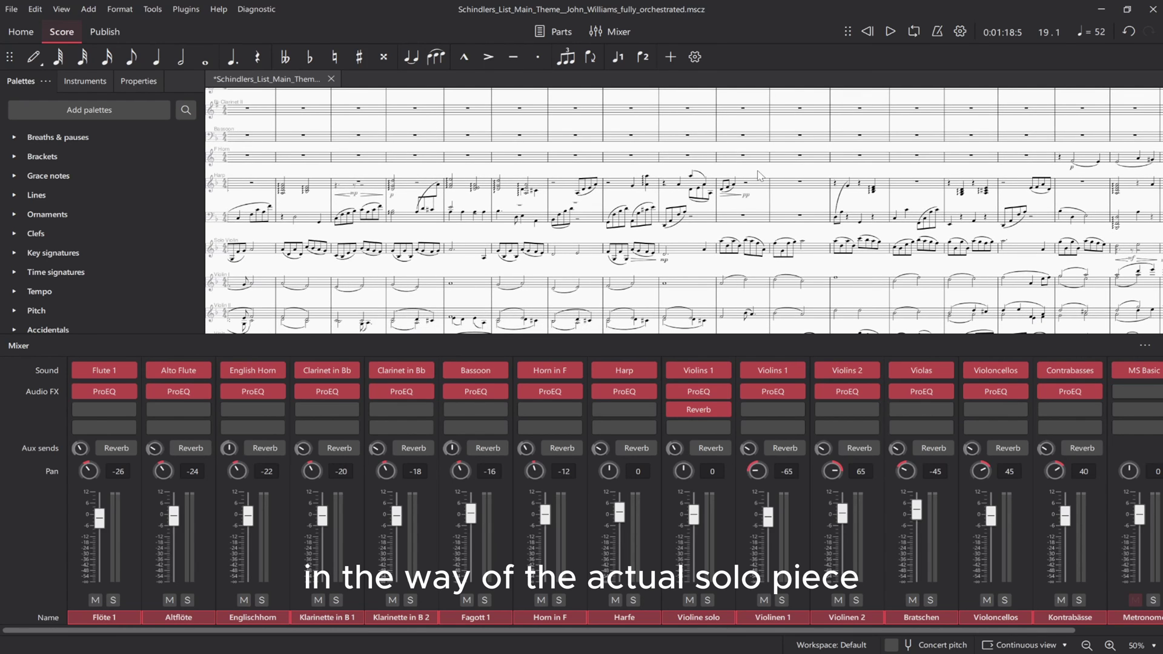
scroll(760, 176, up, 4)
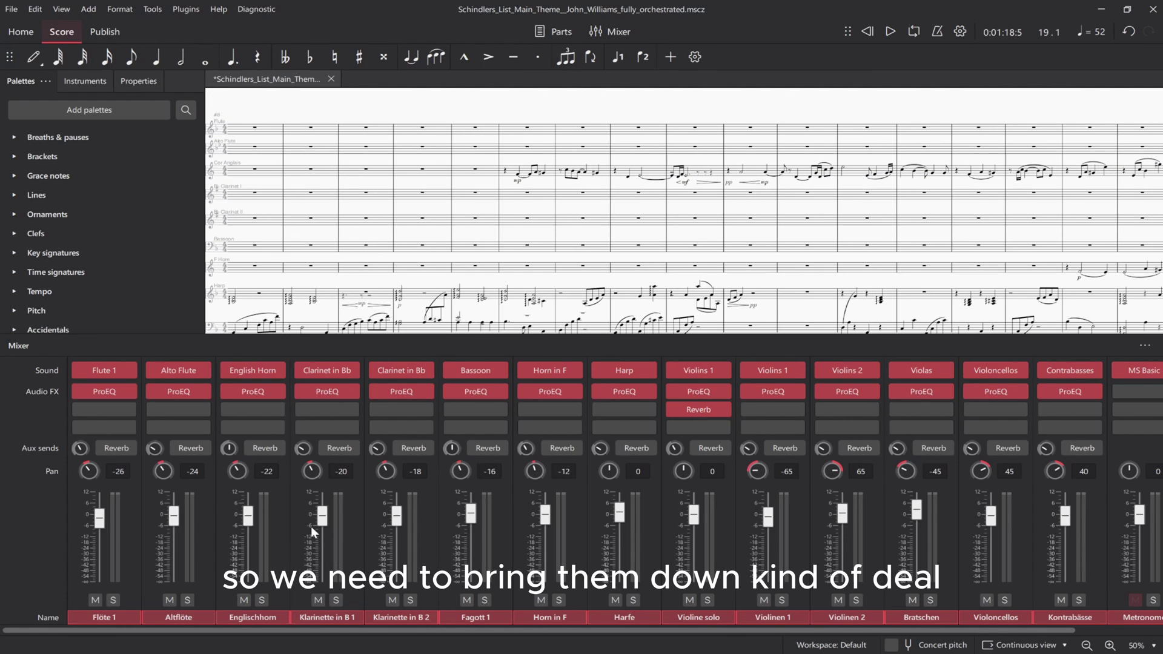
drag(249, 516, 249, 519)
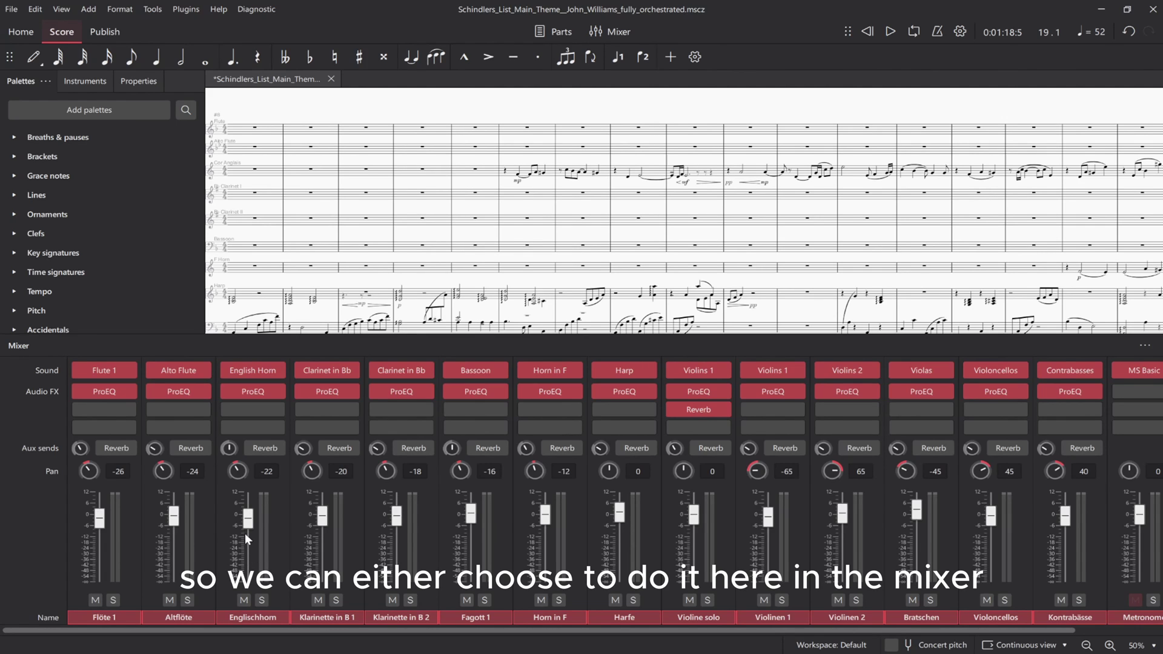
click(688, 186)
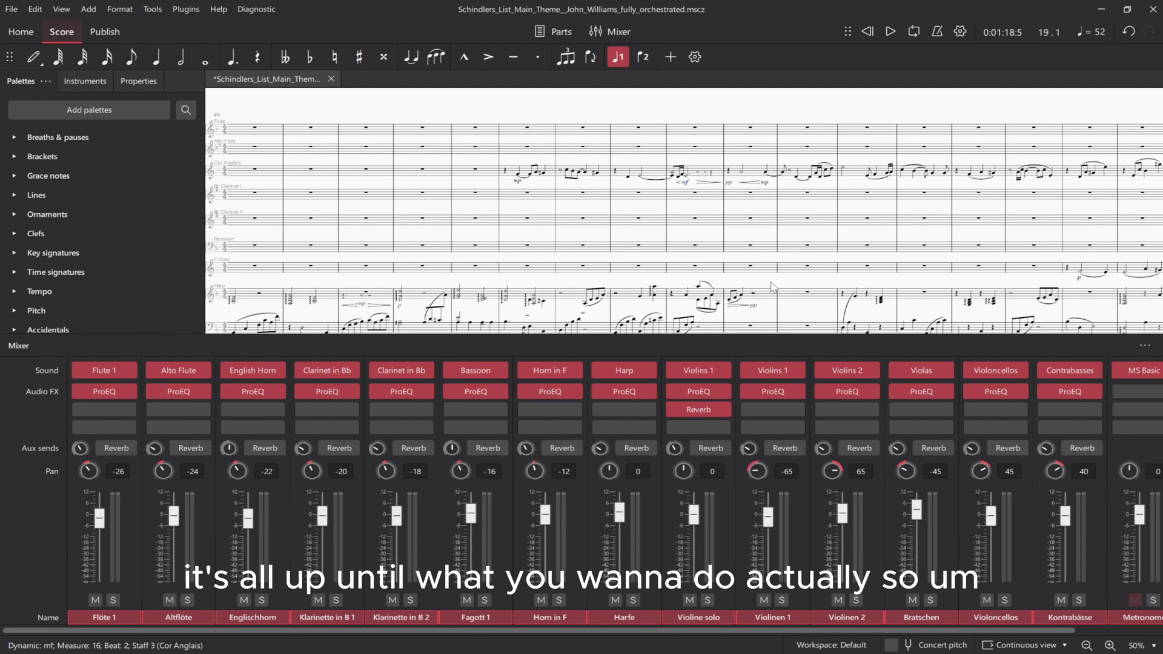
- Look through the string and solo parts towards the end of the score and return to the opening measures
scroll(772, 287, down, 4)
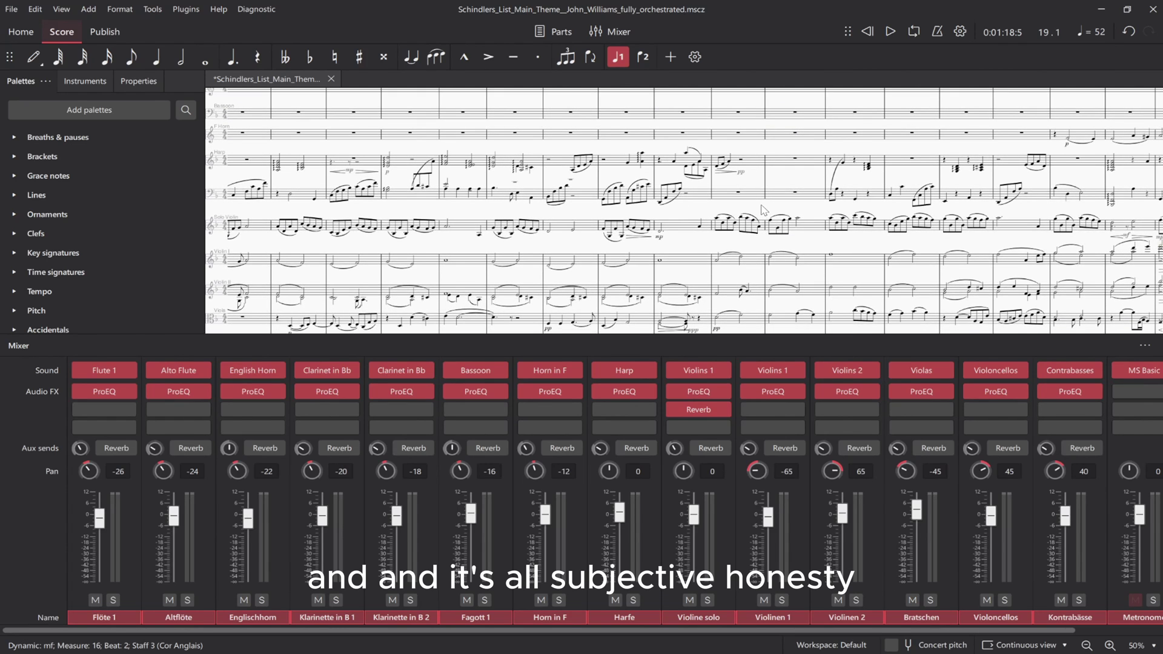
scroll(763, 211, down, 3)
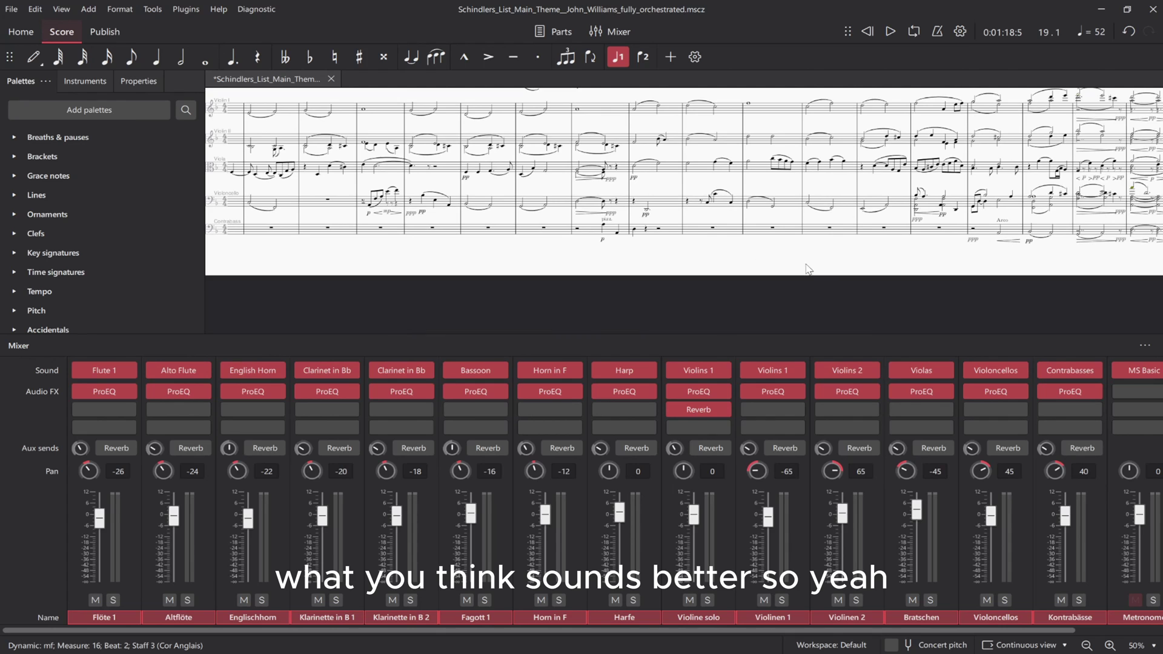
scroll(727, 275, right, 6)
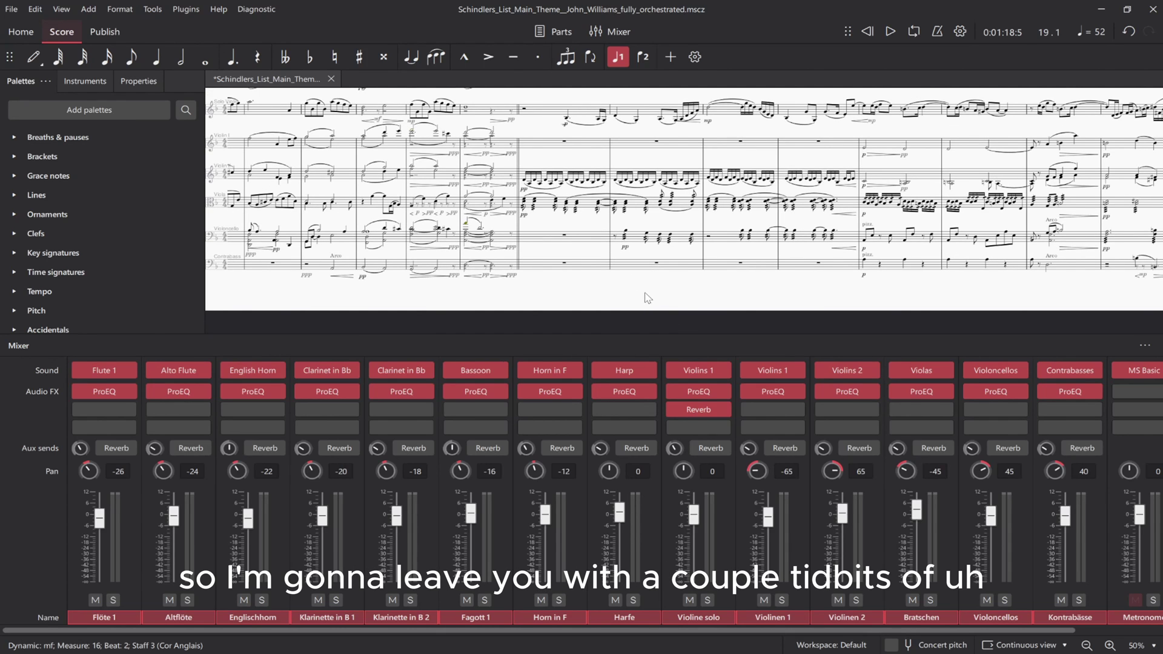
scroll(648, 291, right, 5)
scroll(648, 291, right, 5)
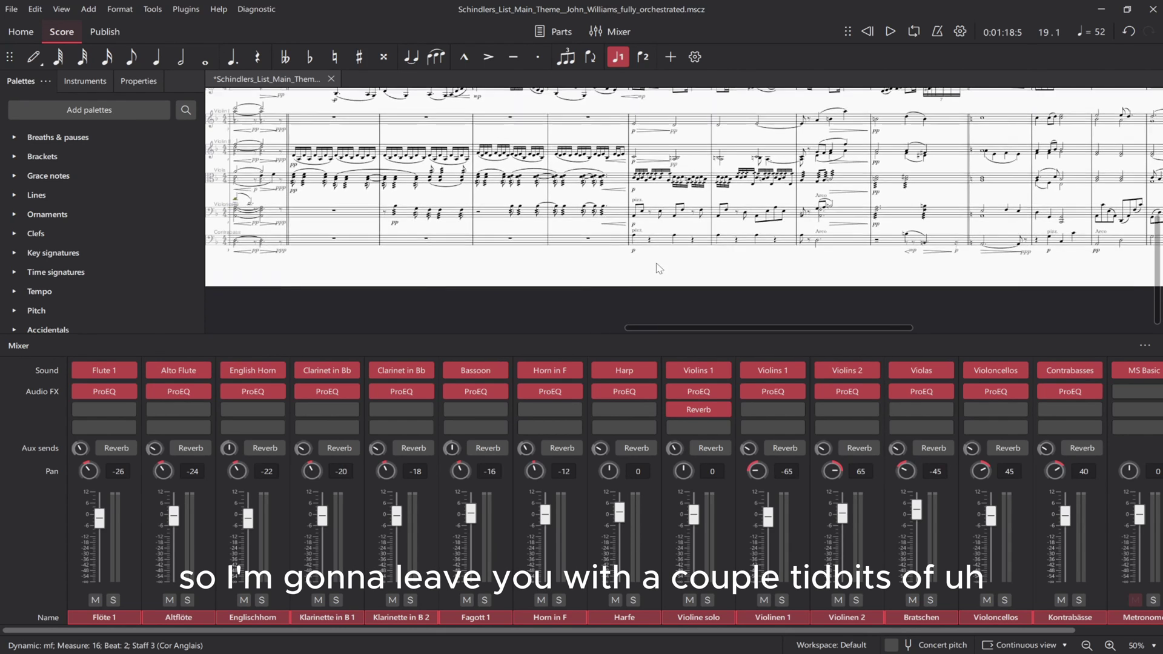
scroll(671, 293, right, 5)
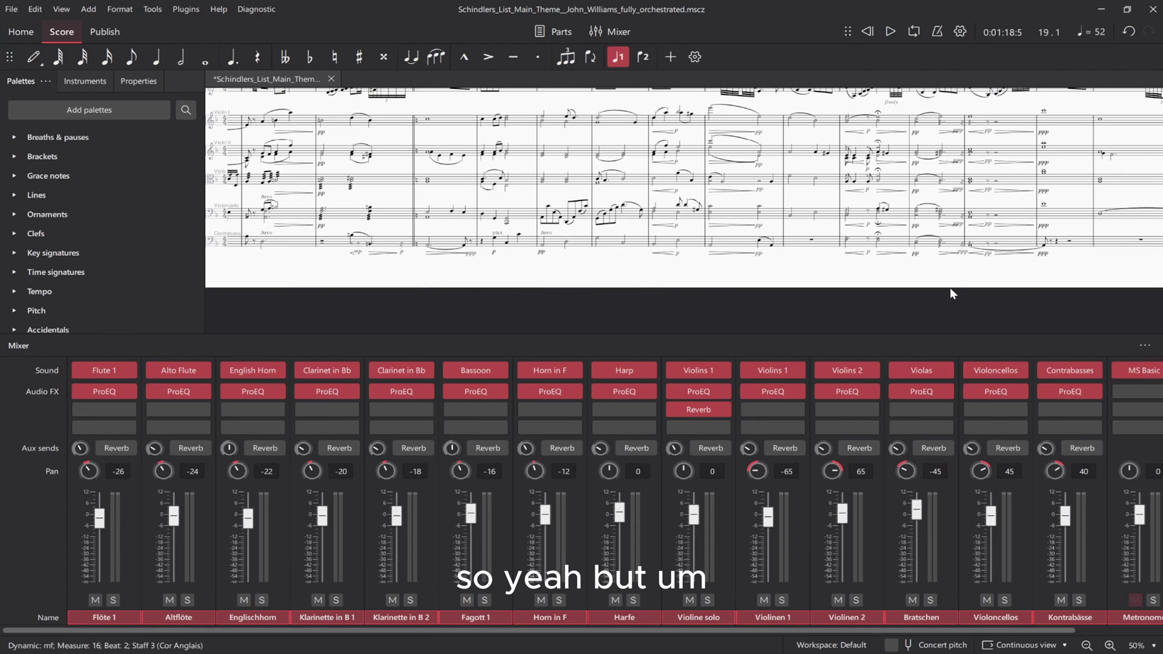
scroll(950, 288, up, 2)
scroll(699, 279, left, 3)
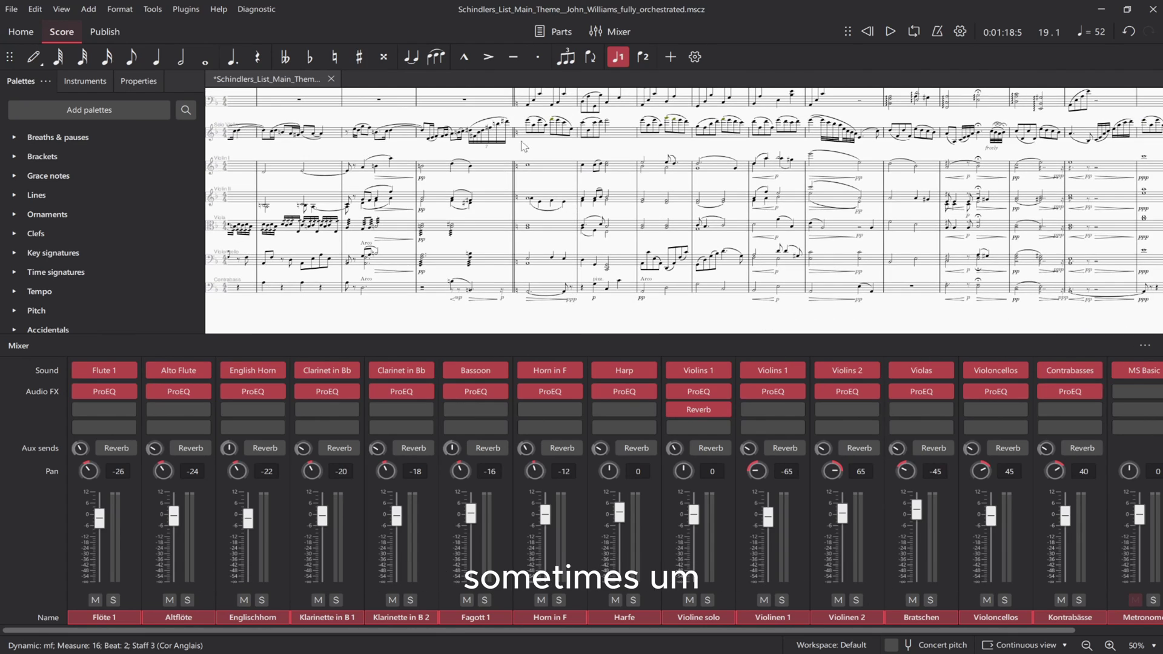
scroll(545, 167, up, 3)
scroll(545, 168, left, 3)
scroll(545, 169, up, 5)
scroll(545, 170, left, 5)
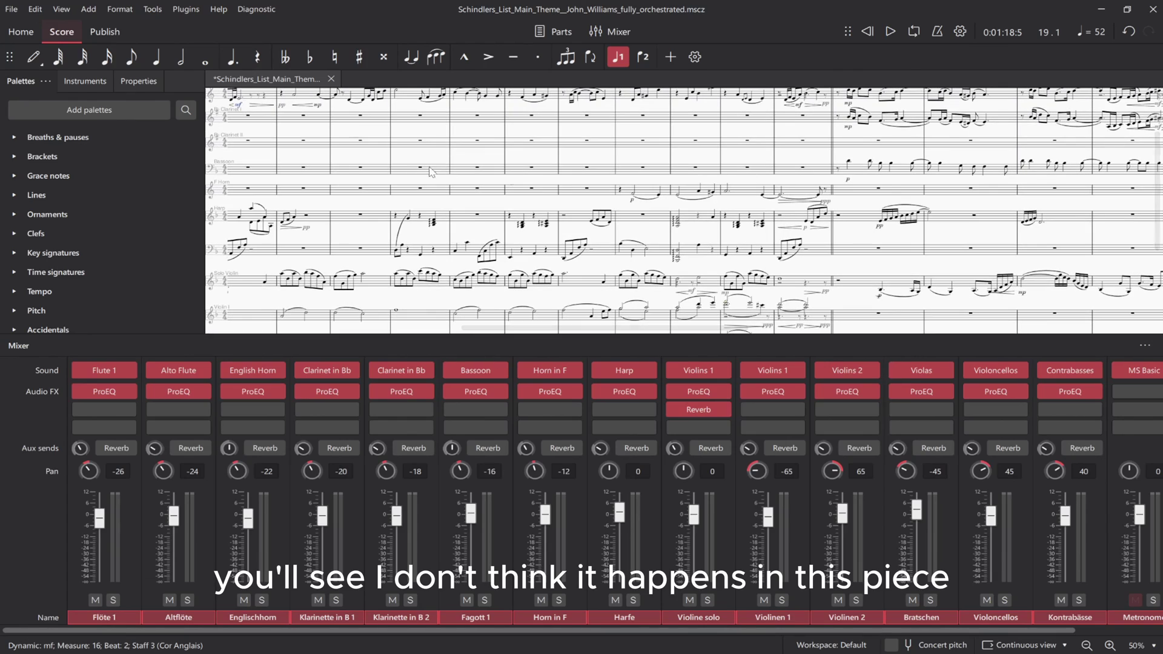
scroll(781, 220, up, 2)
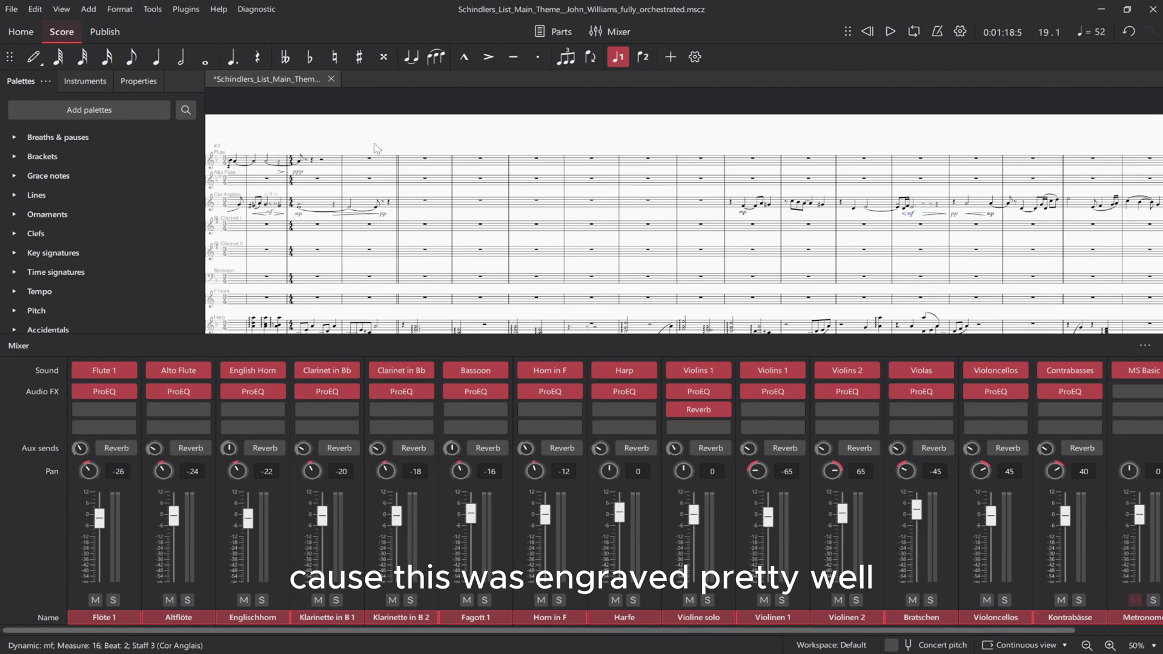
scroll(781, 220, left, 5)
scroll(856, 135, down, 3)
scroll(857, 135, right, 3)
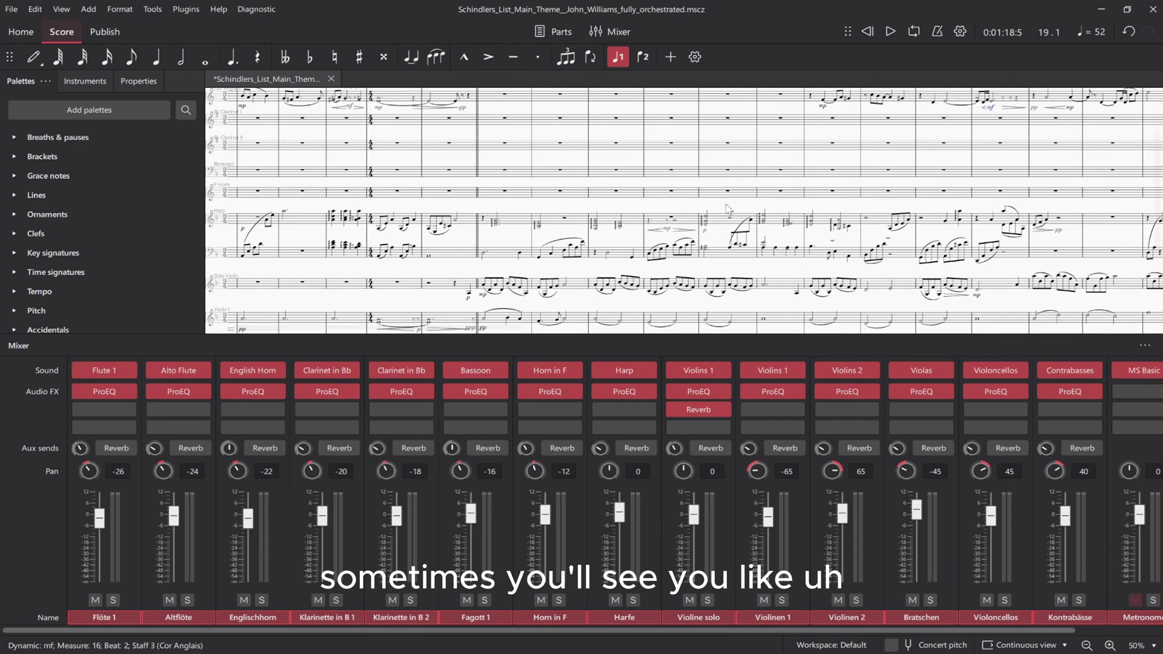
- Examine how the dynamics are placed under the viola and cello notes in the early measures up close
scroll(545, 103, down, 4)
scroll(545, 103, right, 5)
scroll(593, 212, down, 2)
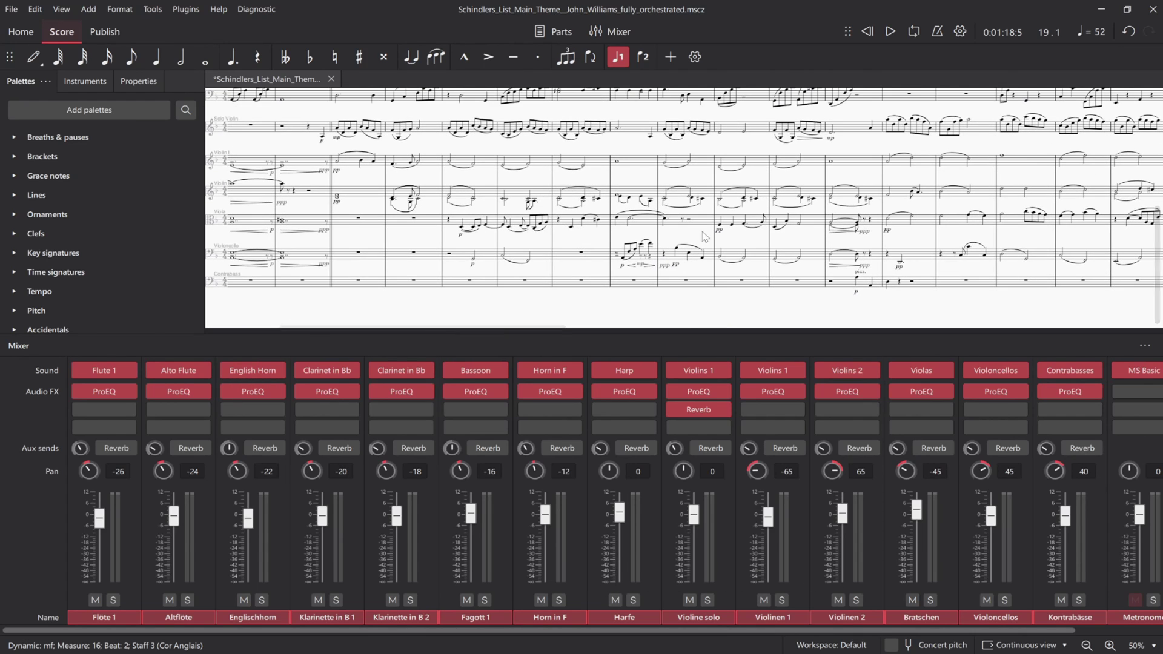
scroll(634, 301, right, 1)
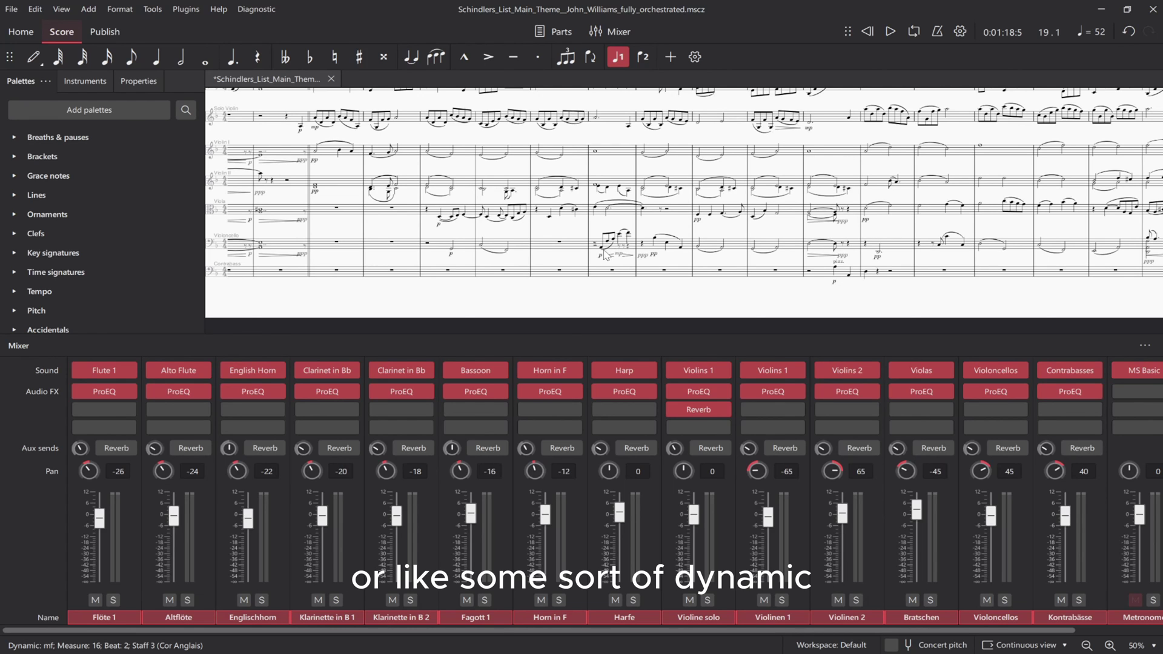
click(1109, 644)
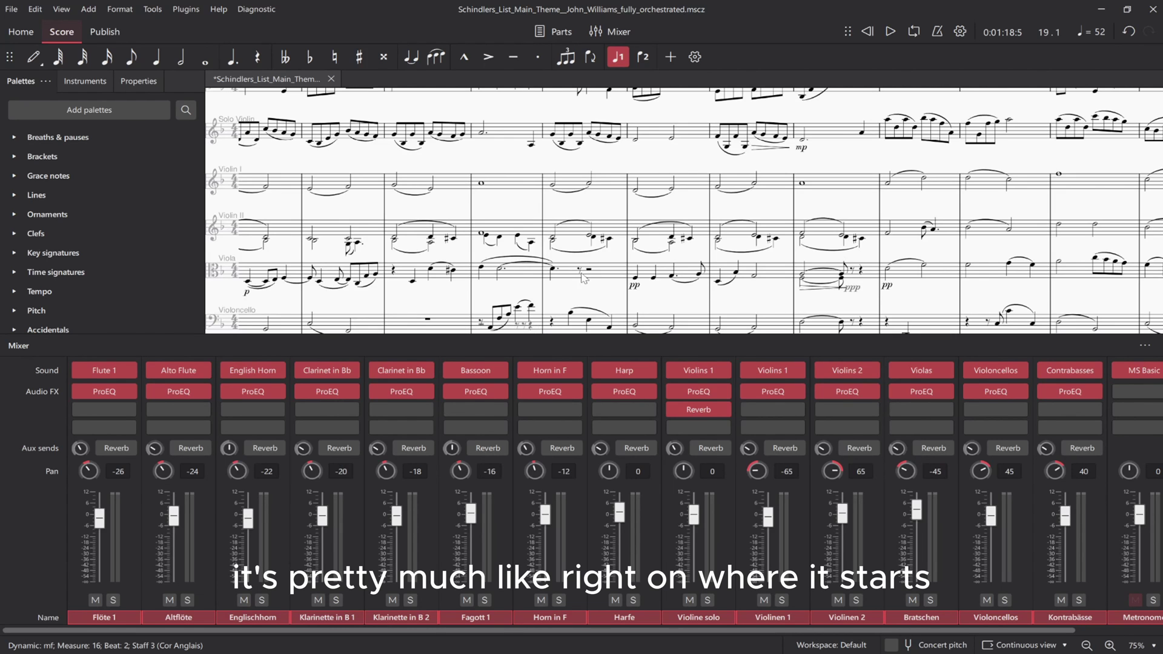
scroll(630, 179, down, 2)
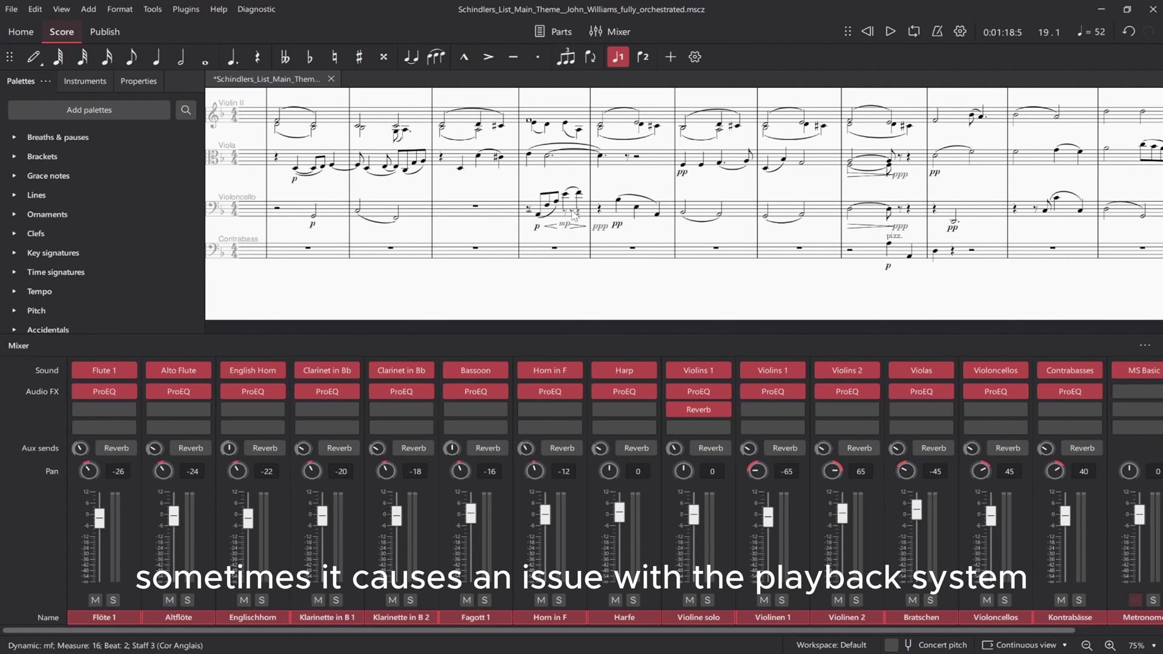
scroll(412, 236, left, 3)
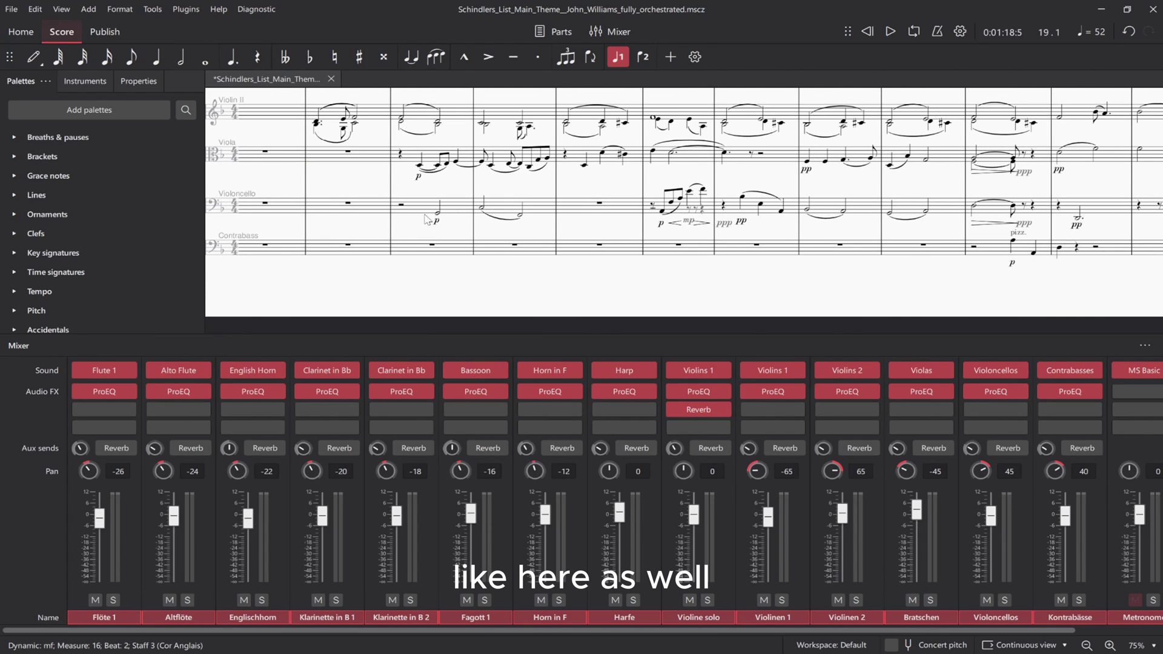
- Remove the p dynamic from under the cello's half note on beat 3 of measure 9
drag(450, 222, 497, 241)
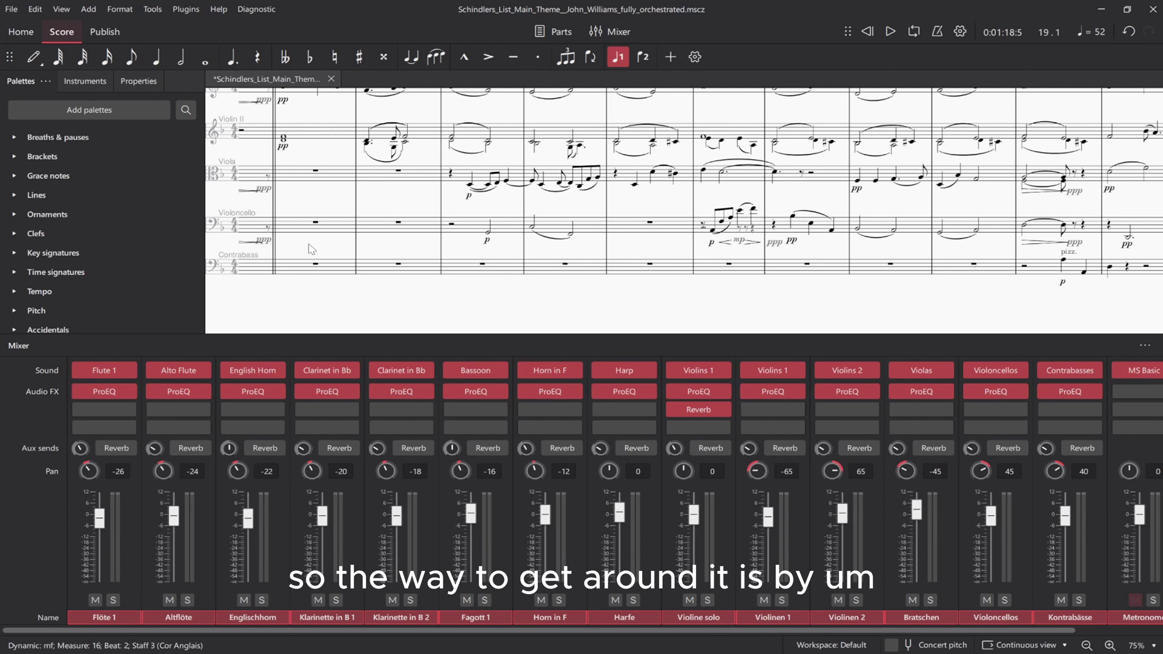
click(487, 241)
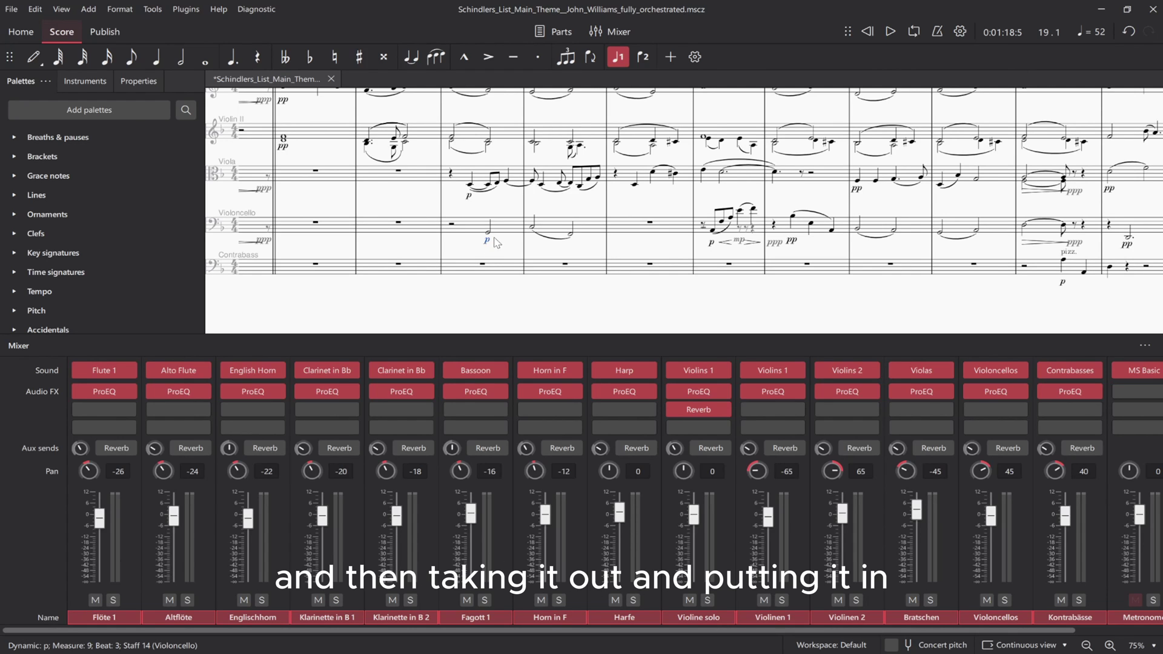
key(ctrl+x)
- Attach a p dynamic to the cello's half rest at the start of measure 9 and nudge it slightly towards the following note
scroll(103, 233, down, 3)
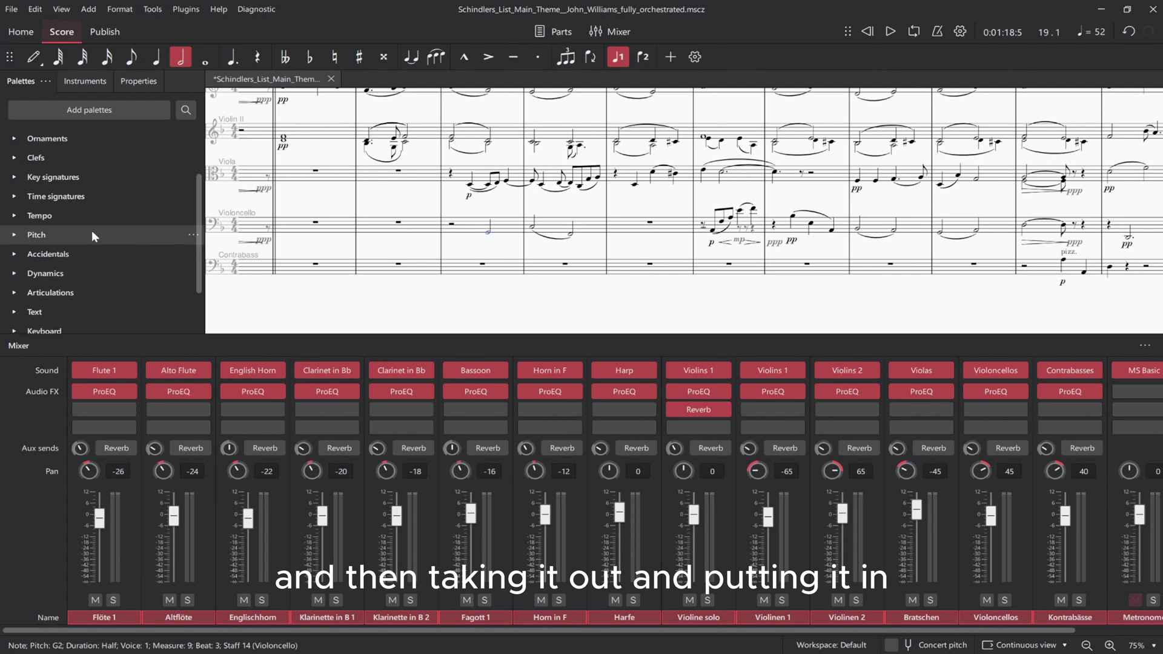
click(16, 207)
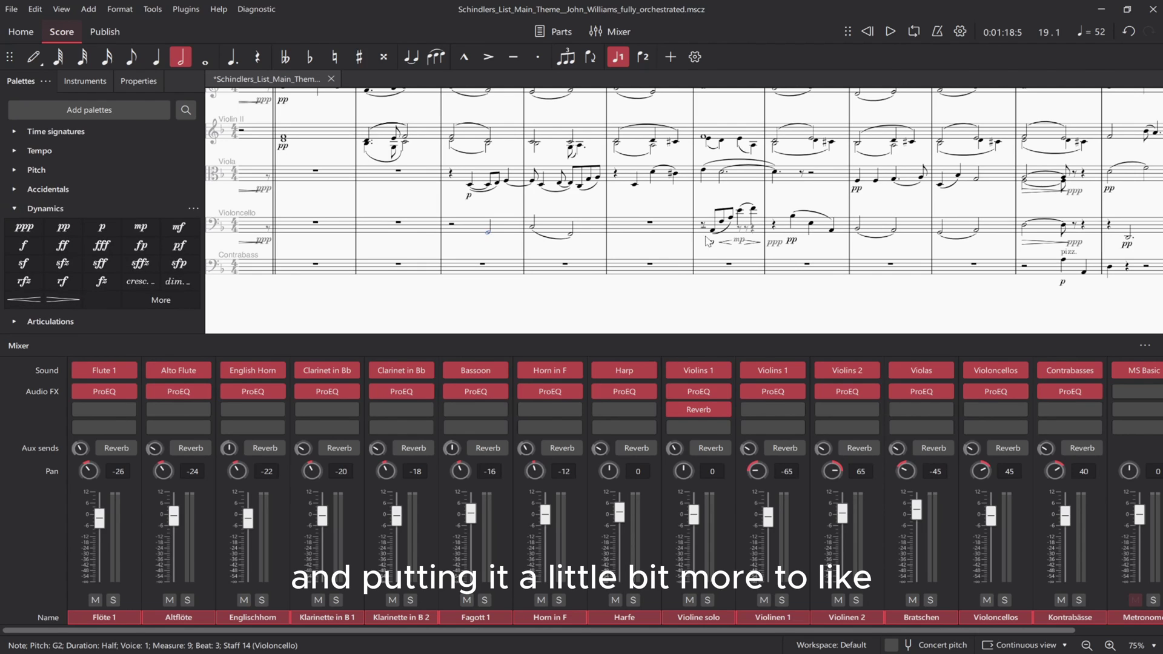
click(452, 224)
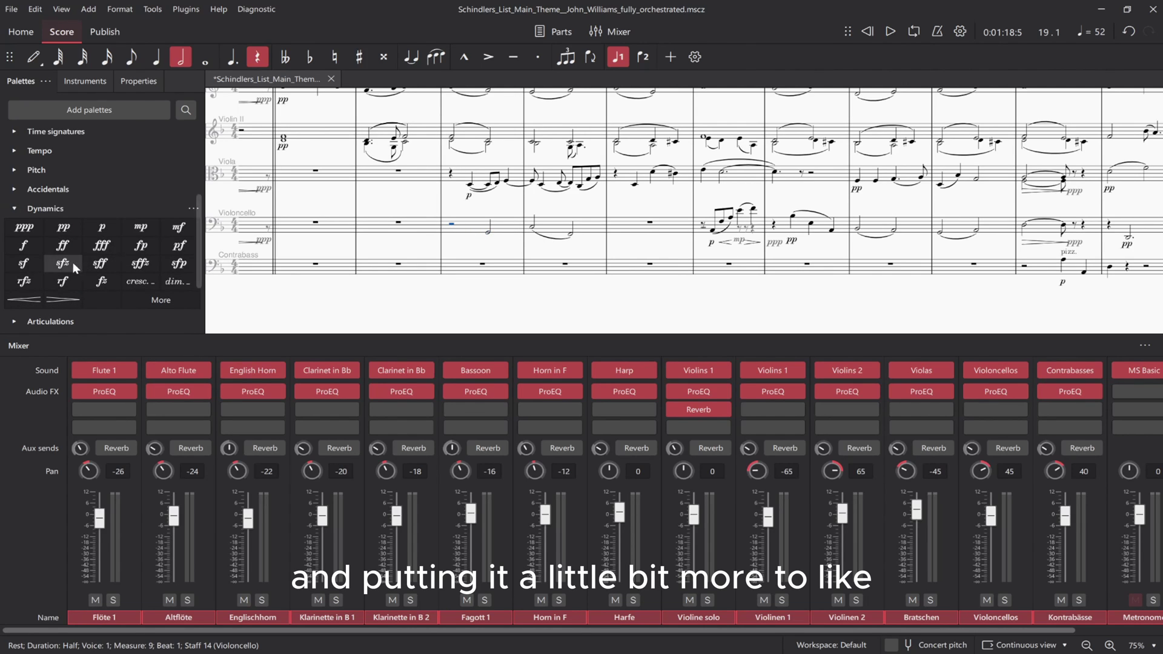
click(103, 227)
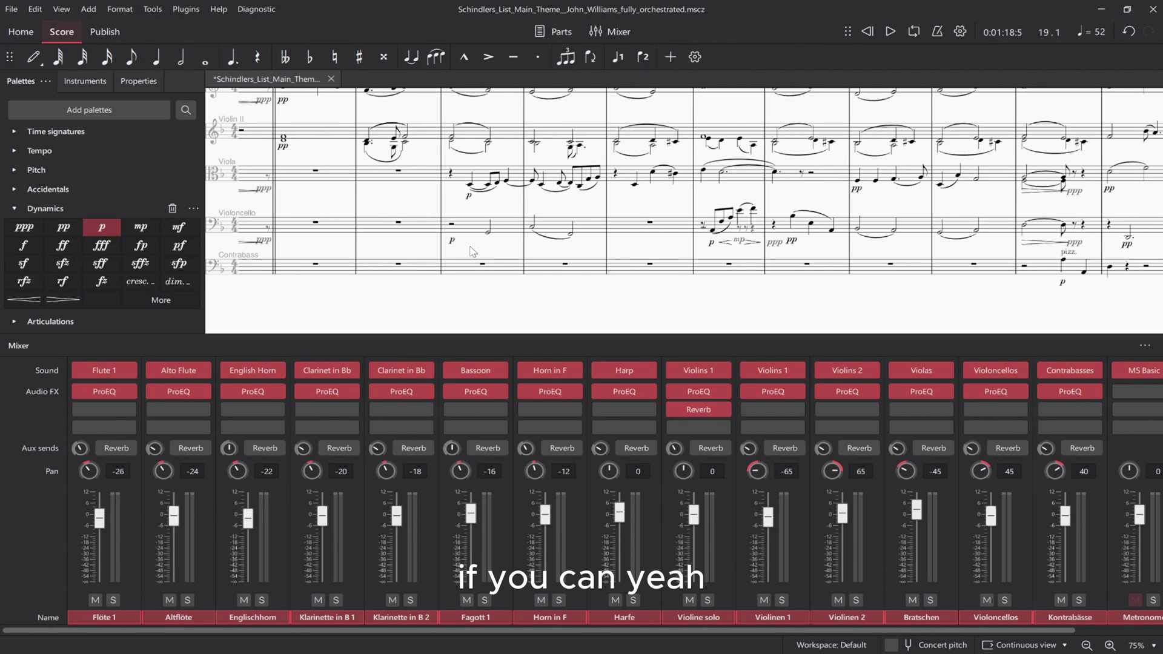
drag(452, 242, 466, 240)
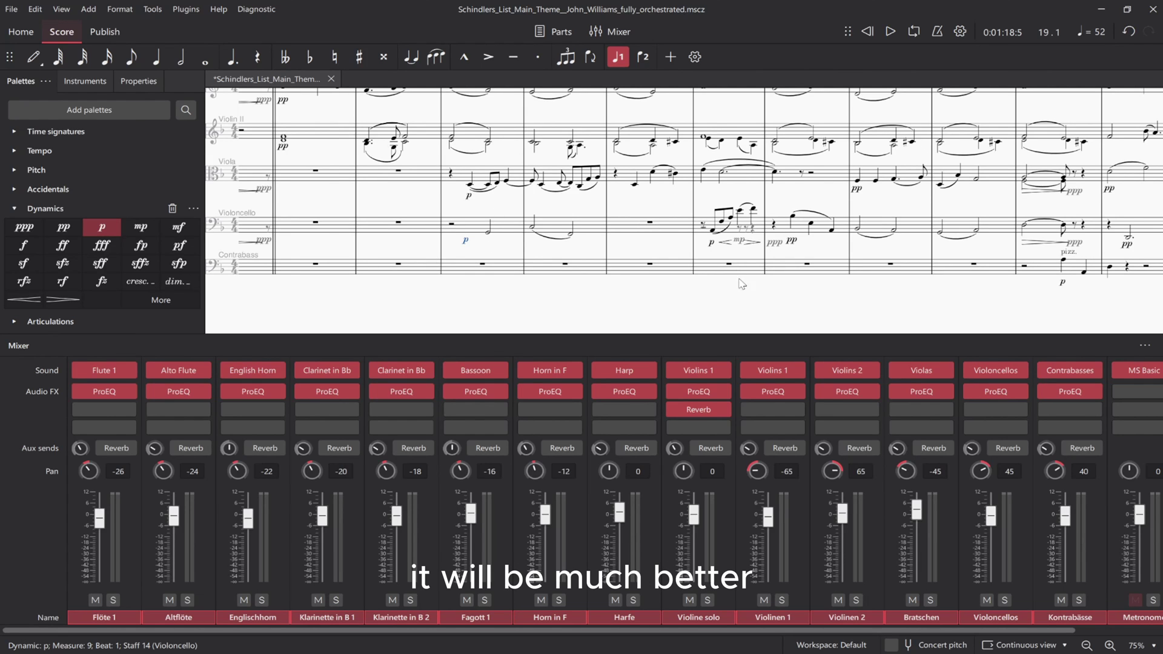
- Look through the dynamics in the lower string parts from measure 9 to the passage beyond the next double barline
scroll(746, 302, down, 2)
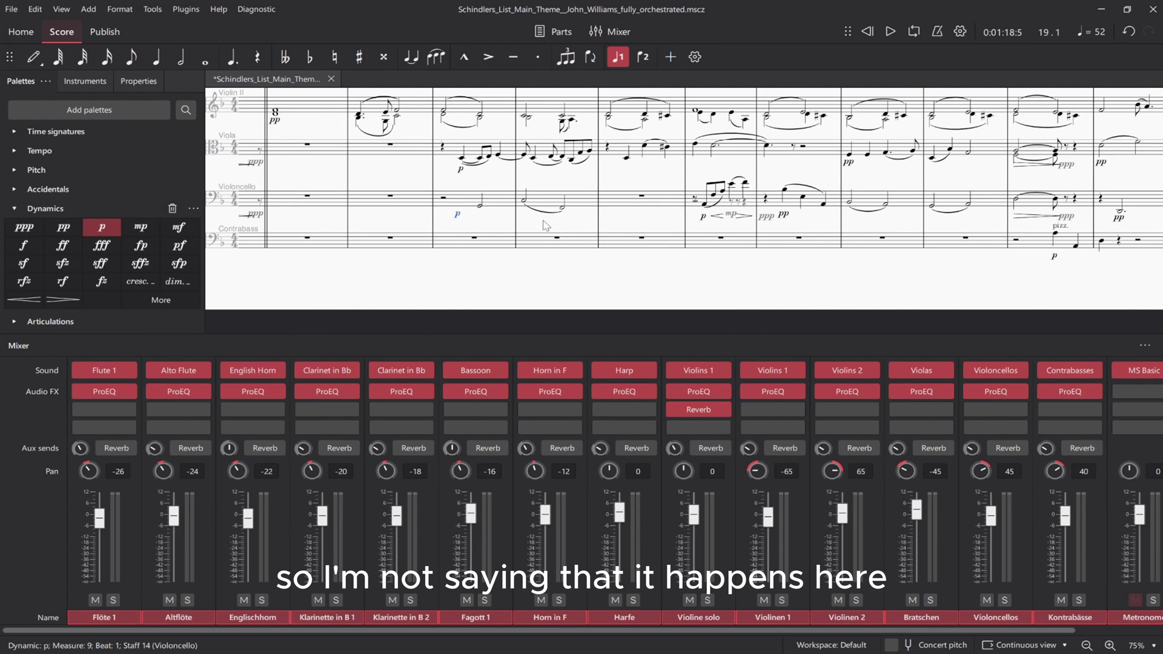
drag(805, 267, 735, 316)
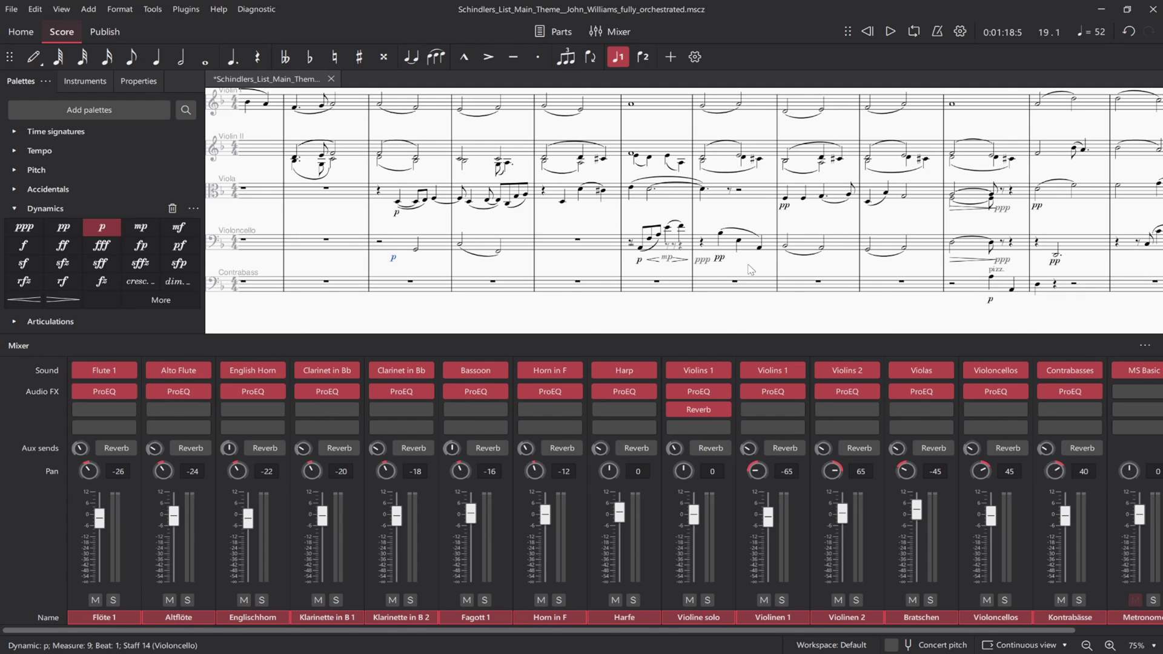
scroll(751, 269, down, 2)
scroll(726, 269, right, 8)
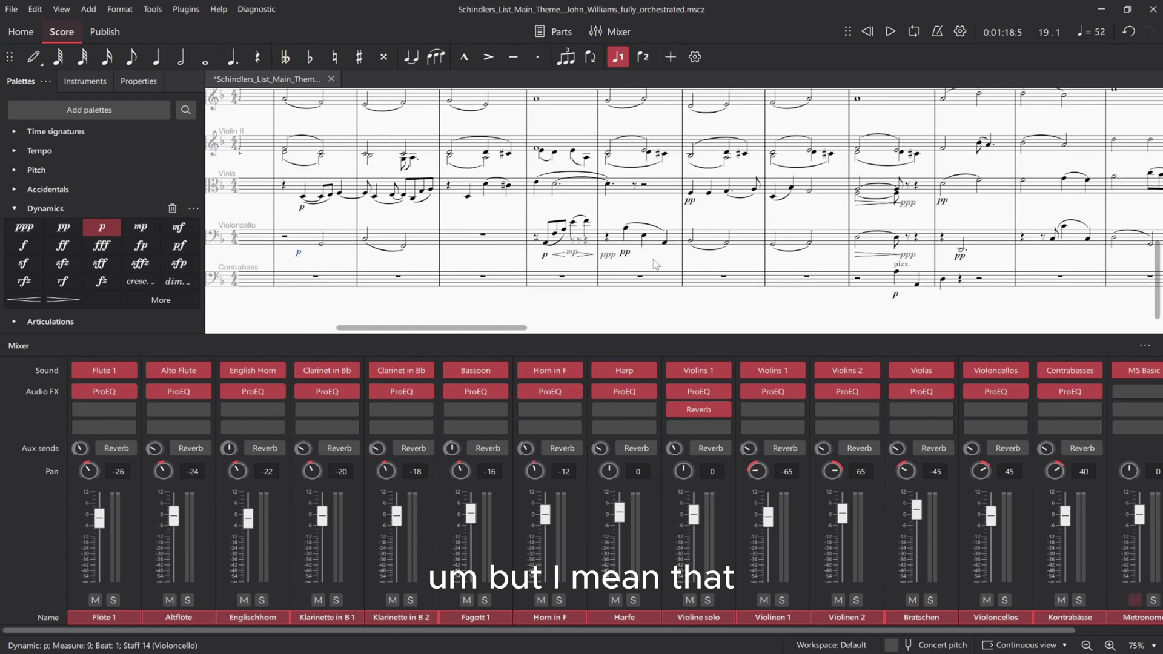
scroll(624, 267, up, 1)
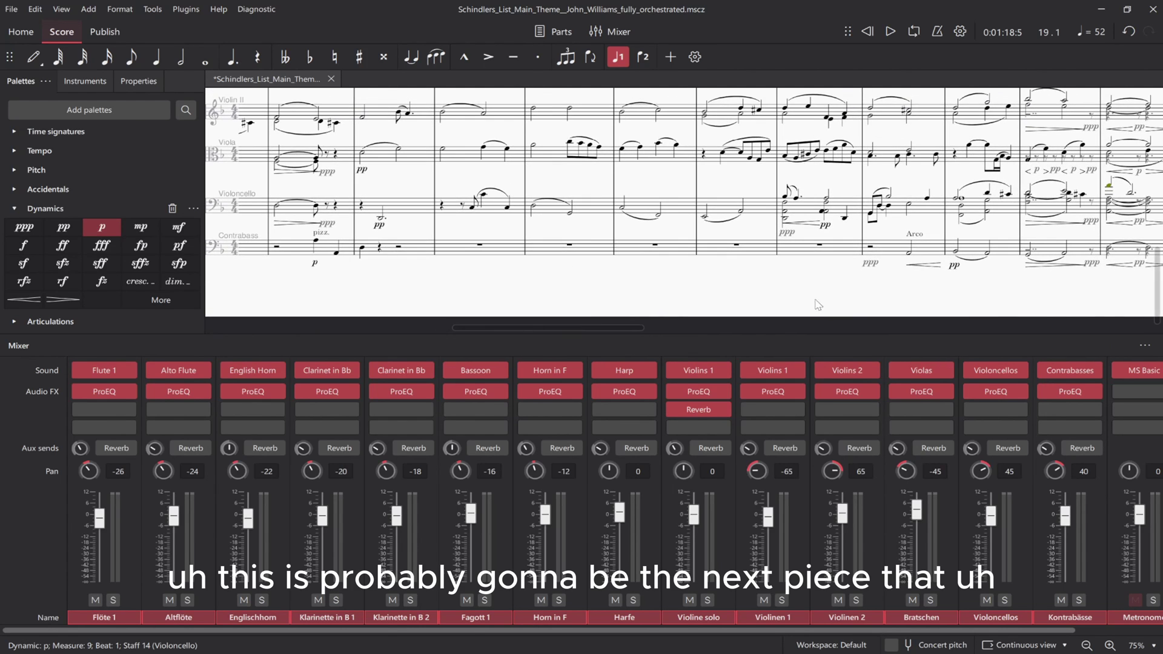
scroll(726, 297, right, 8)
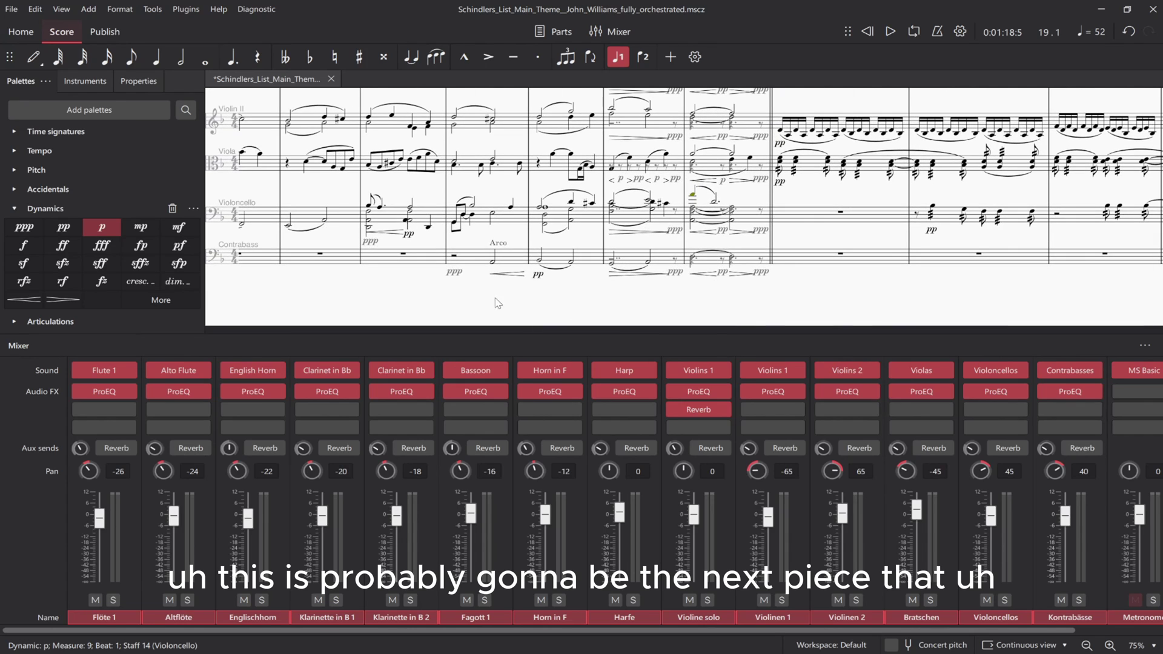
scroll(695, 299, right, 6)
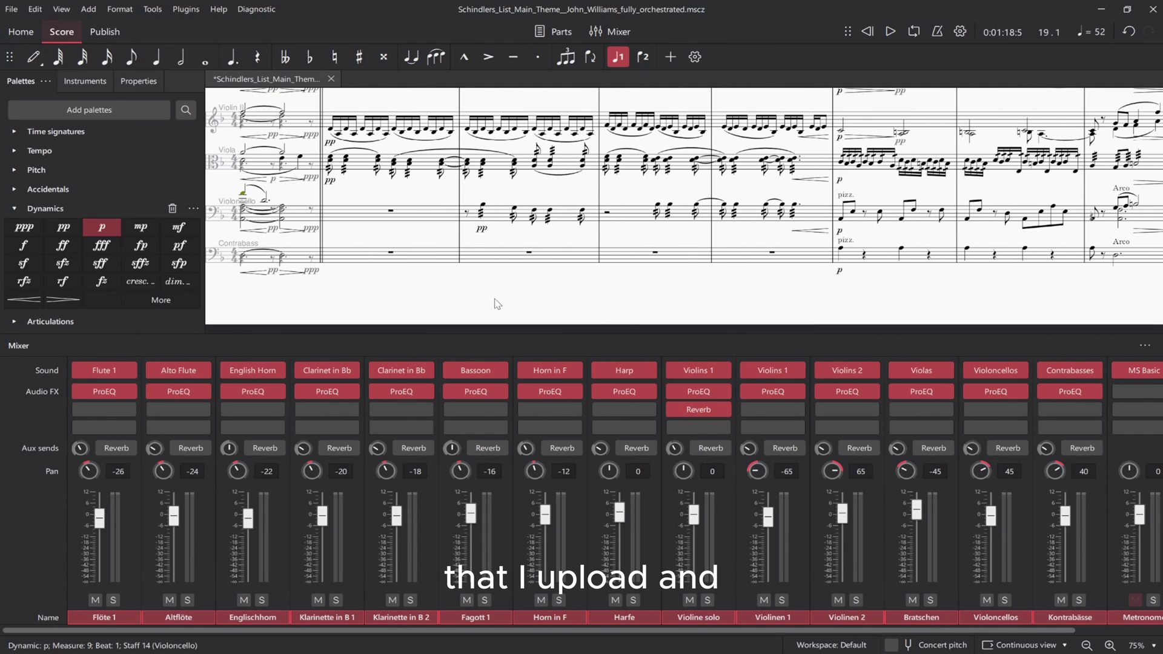
scroll(545, 306, left, 4)
scroll(587, 308, up, 1)
scroll(844, 321, left, 3)
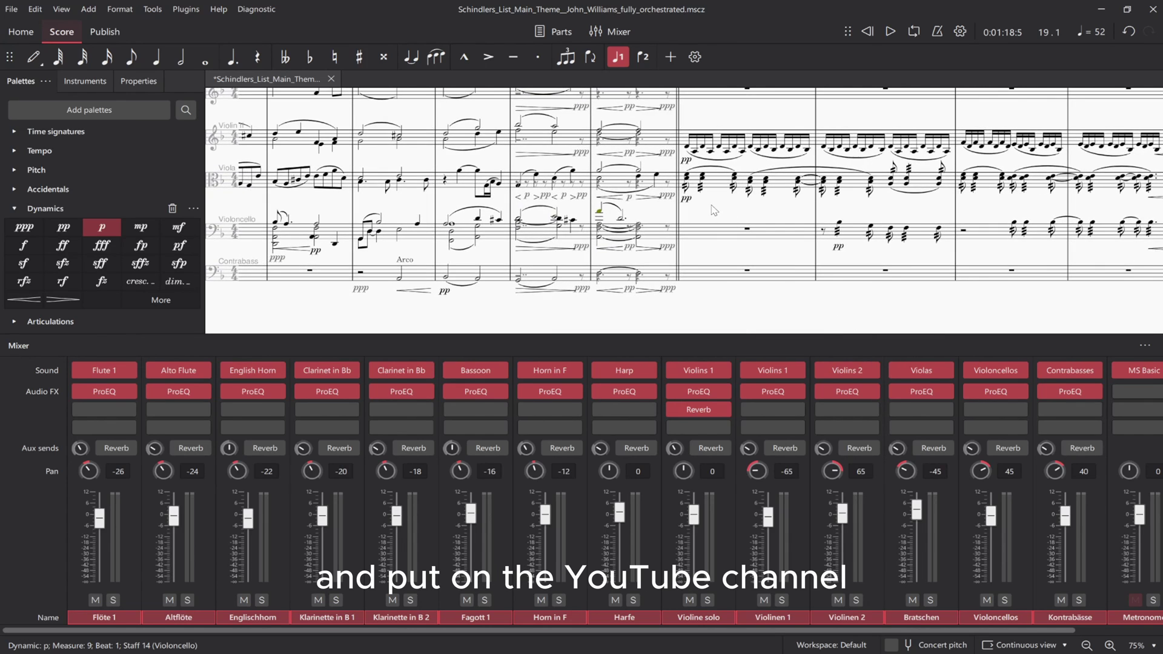
- Look over the solo violin, harp and woodwind parts while going back to the opening measures of the score
scroll(666, 182, up, 3)
scroll(528, 143, up, 3)
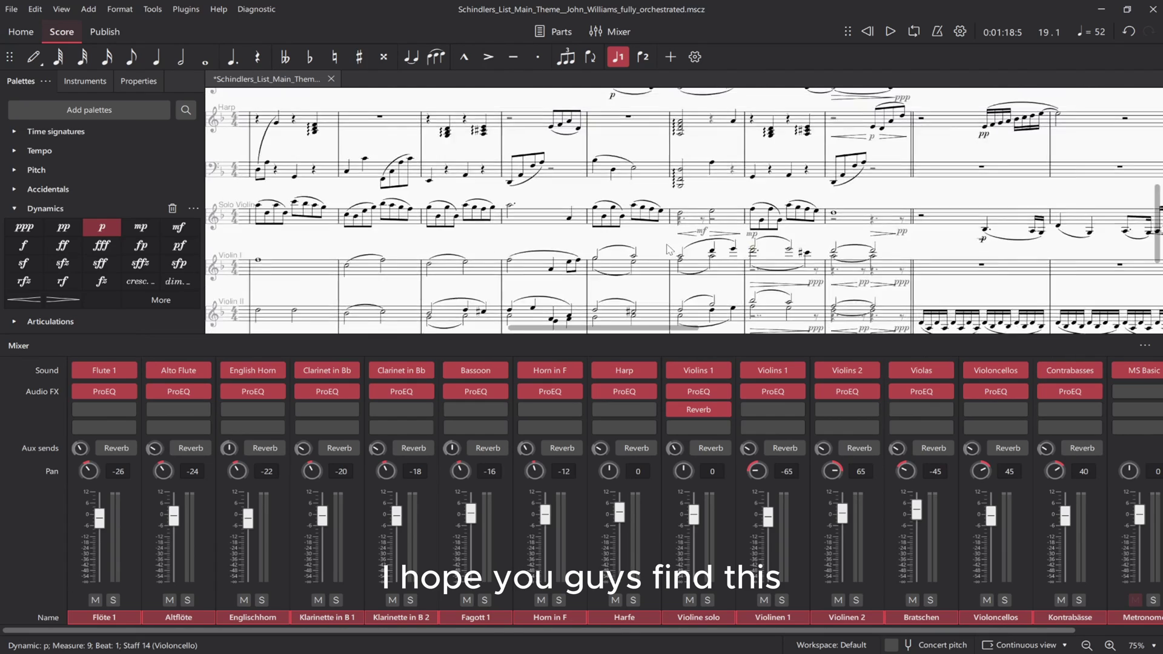
scroll(648, 192, left, 3)
scroll(596, 148, up, 5)
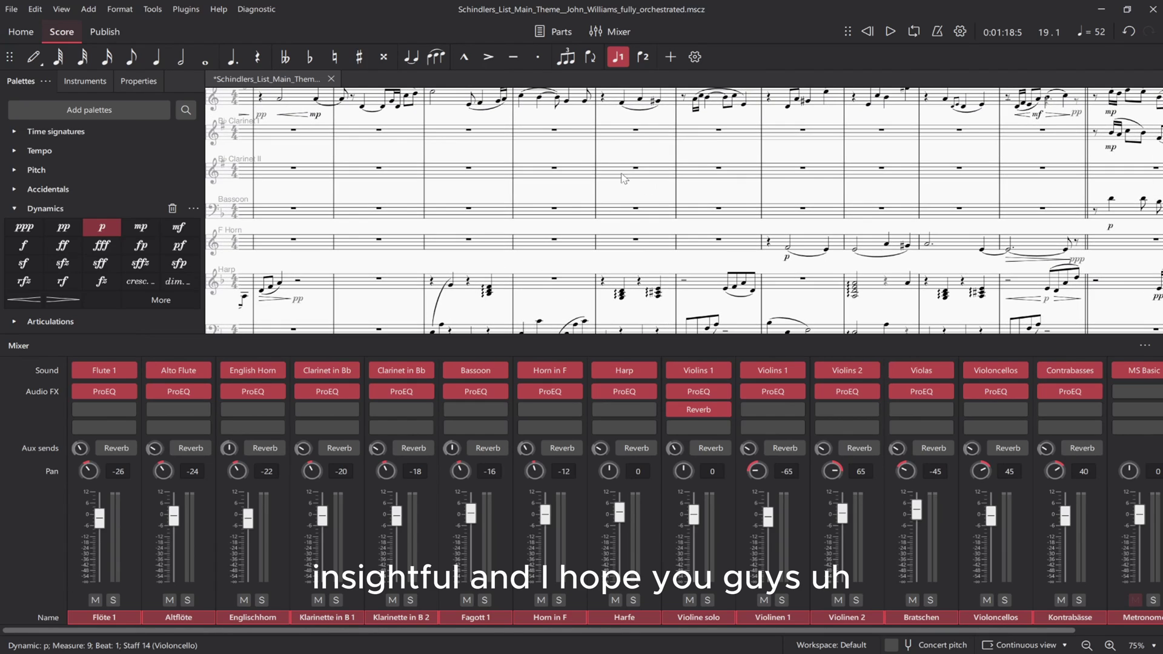
scroll(726, 230, left, 2)
scroll(520, 140, left, 5)
scroll(533, 136, down, 1)
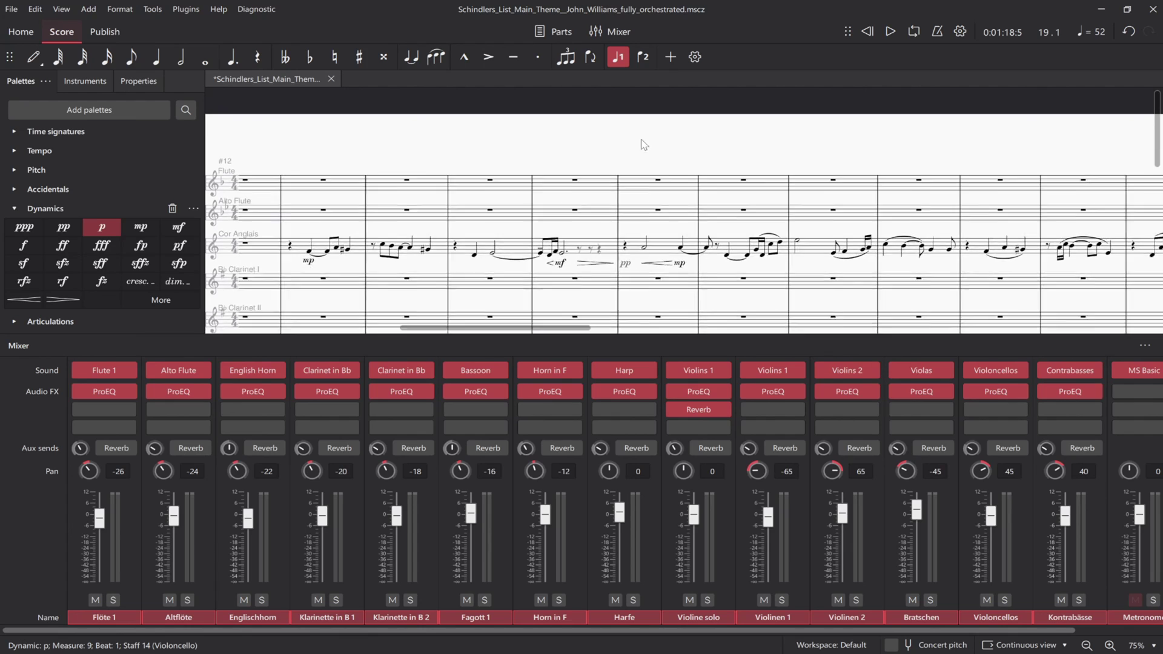
scroll(545, 133, left, 6)
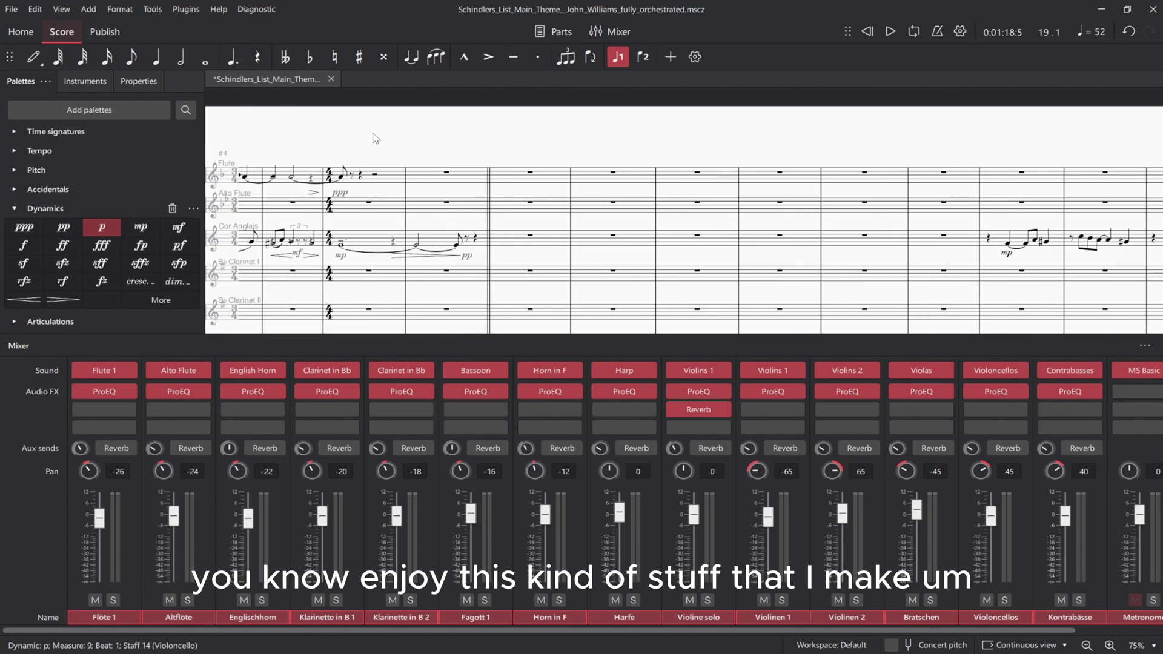
scroll(798, 184, up, 2)
scroll(798, 184, down, 1)
scroll(798, 183, right, 2)
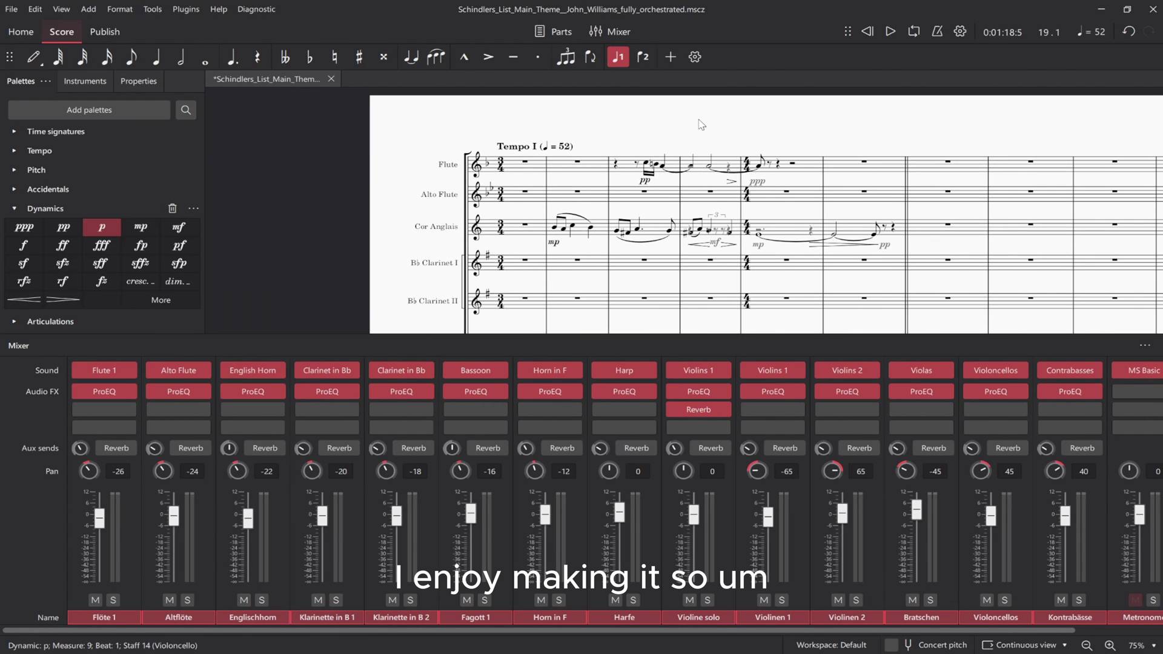